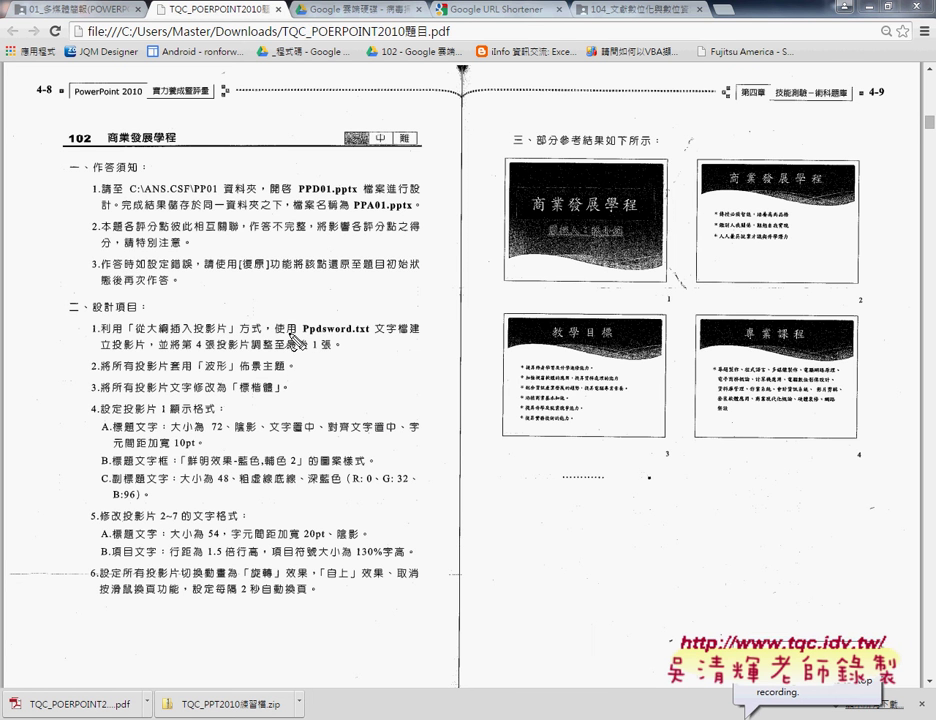
Mark the 設計項目 items, item 1 phrases and reference images in red, then clear the marks.
drag(55, 295, 112, 295)
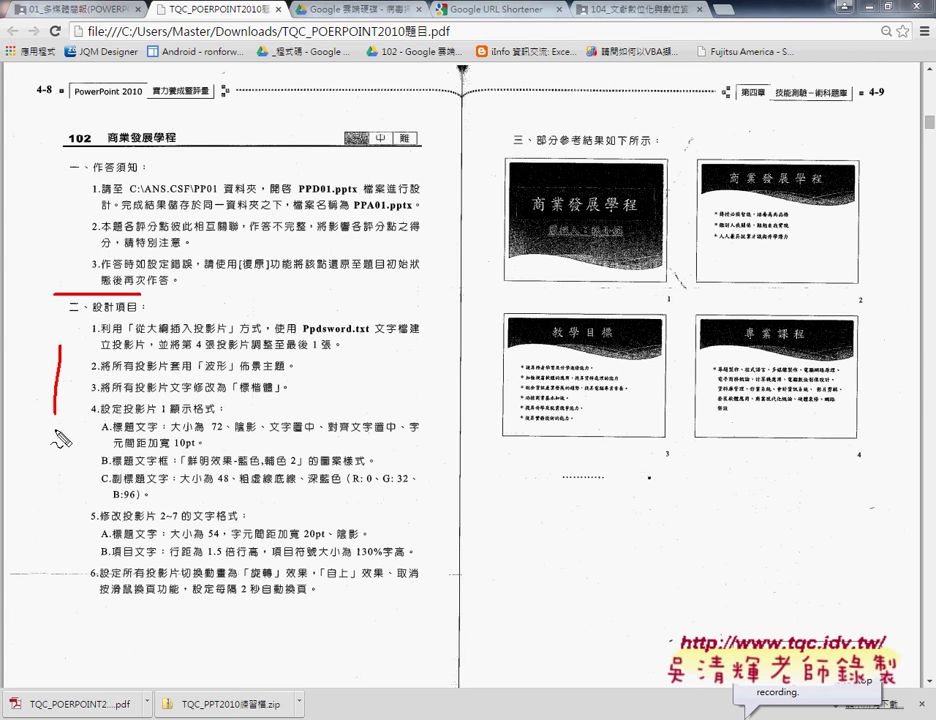
mouse_move(60, 345)
mouse_down()
mouse_move(62, 580)
mouse_move(46, 580)
mouse_move(75, 573)
mouse_up()
drag(55, 603, 375, 618)
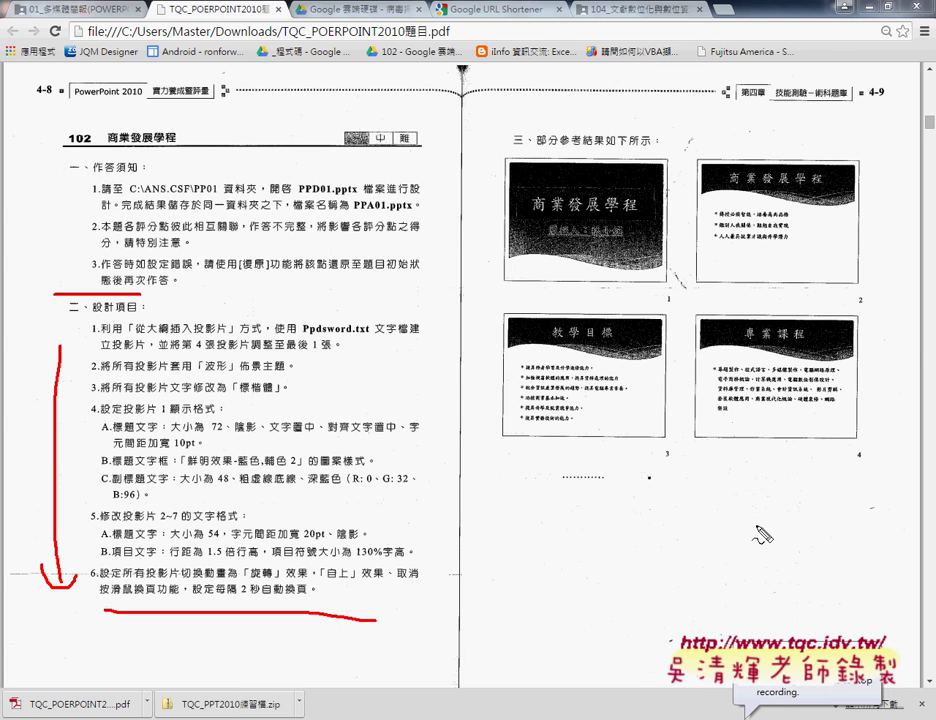
mouse_move(678, 464)
mouse_down()
mouse_move(603, 145)
mouse_move(730, 462)
mouse_up()
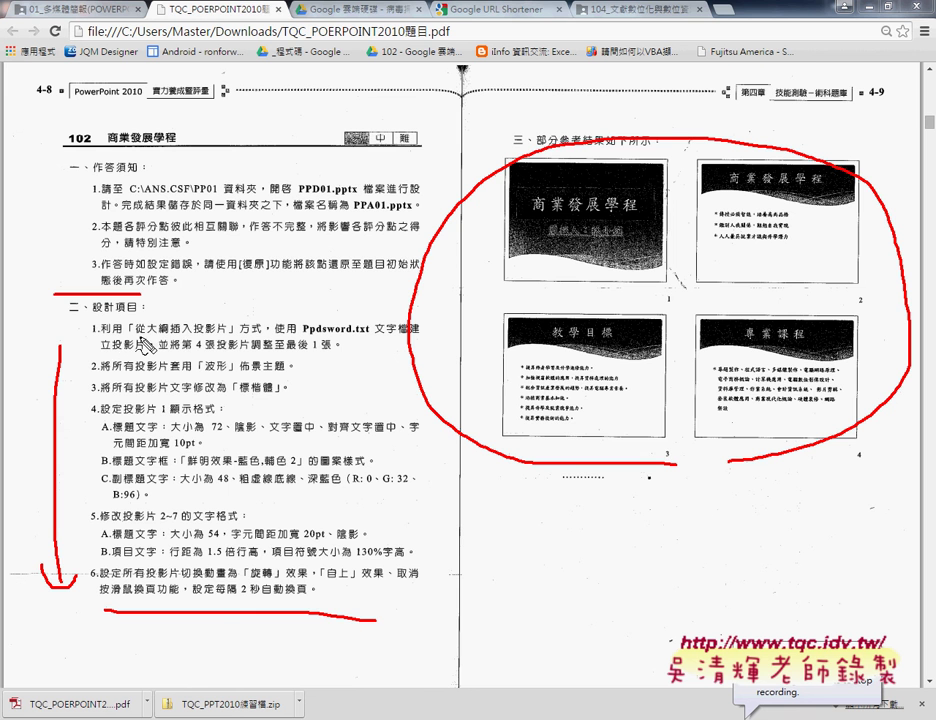
drag(138, 350, 226, 349)
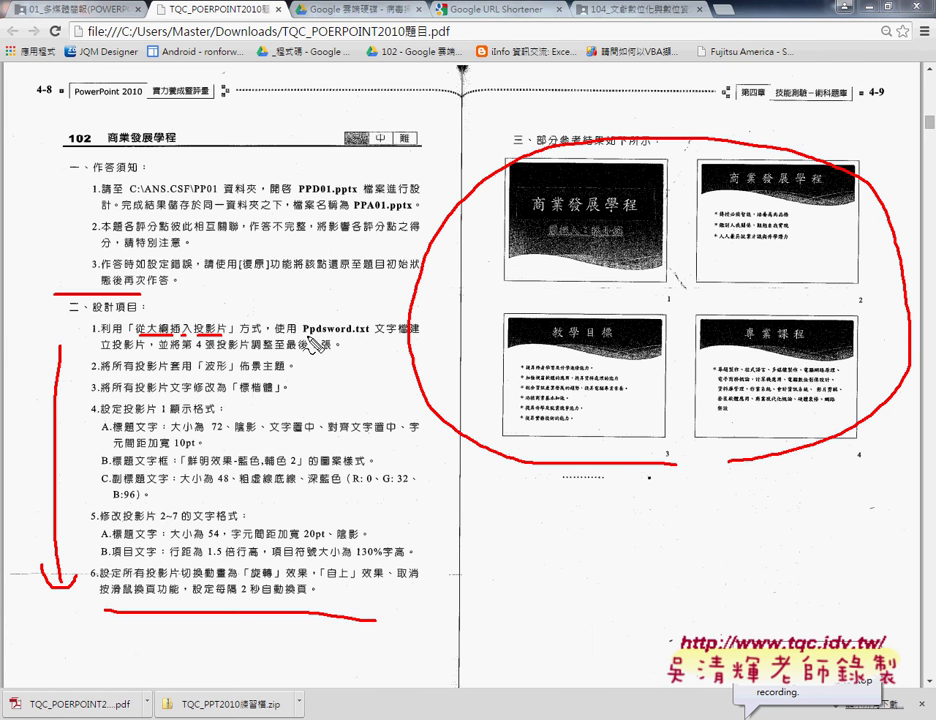
drag(303, 353, 370, 352)
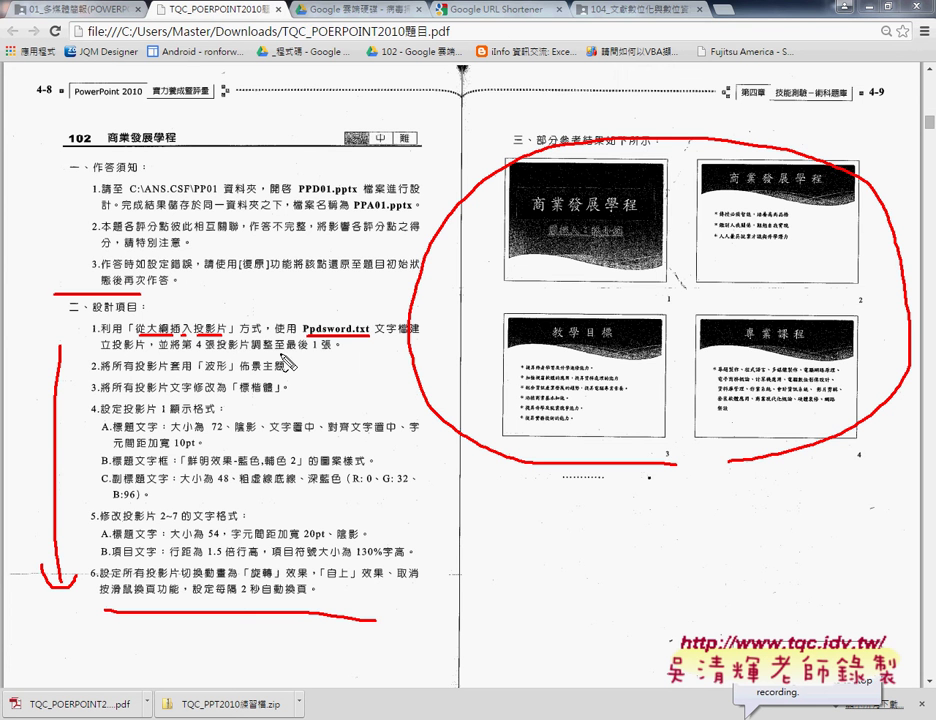
drag(193, 355, 230, 355)
key(Escape)
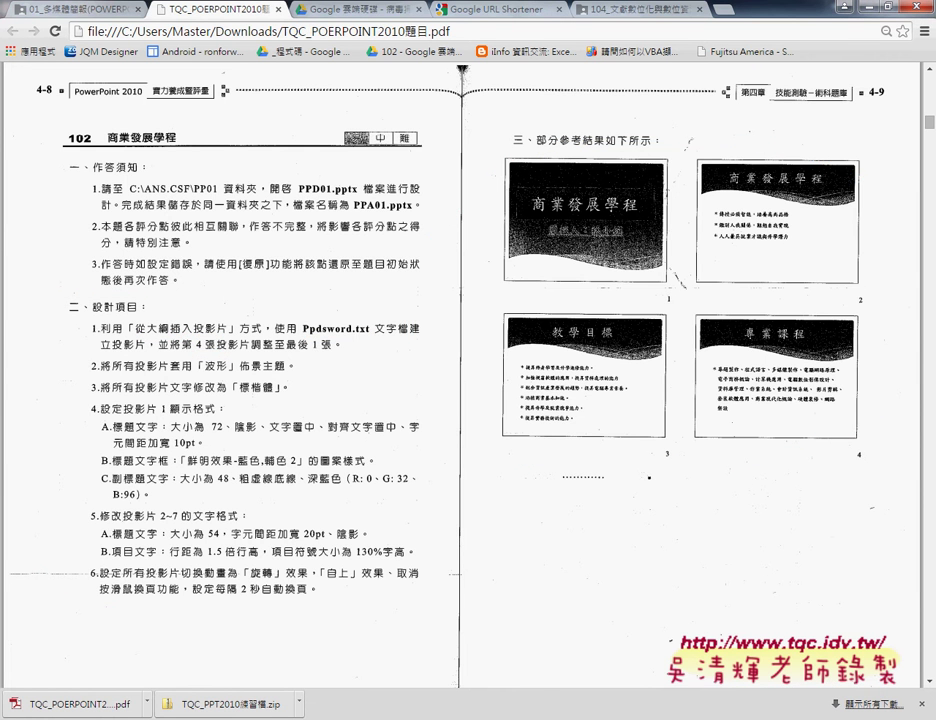
Switch to 102.pptx, inspect slide 2's bullet text, then return to the title slide.
click(247, 450)
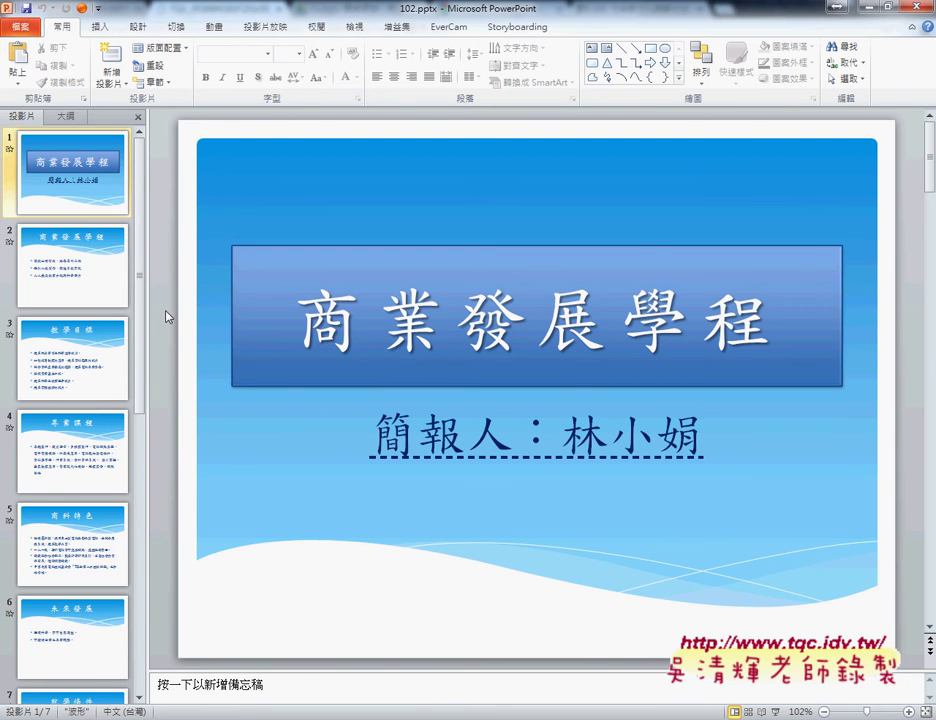
click(88, 273)
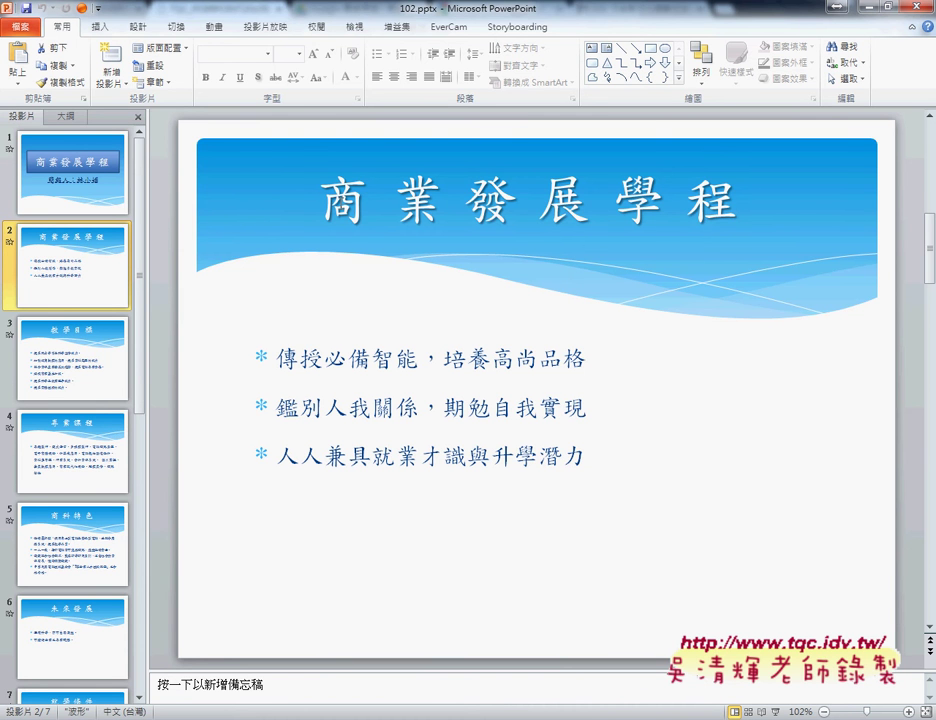
click(285, 358)
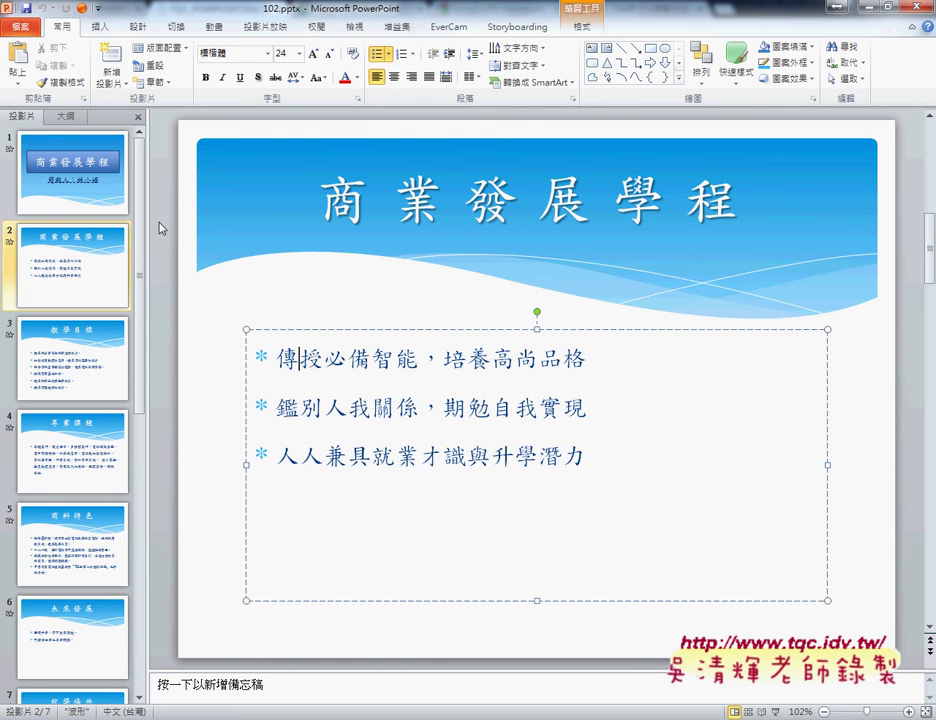
click(73, 147)
click(90, 267)
click(86, 192)
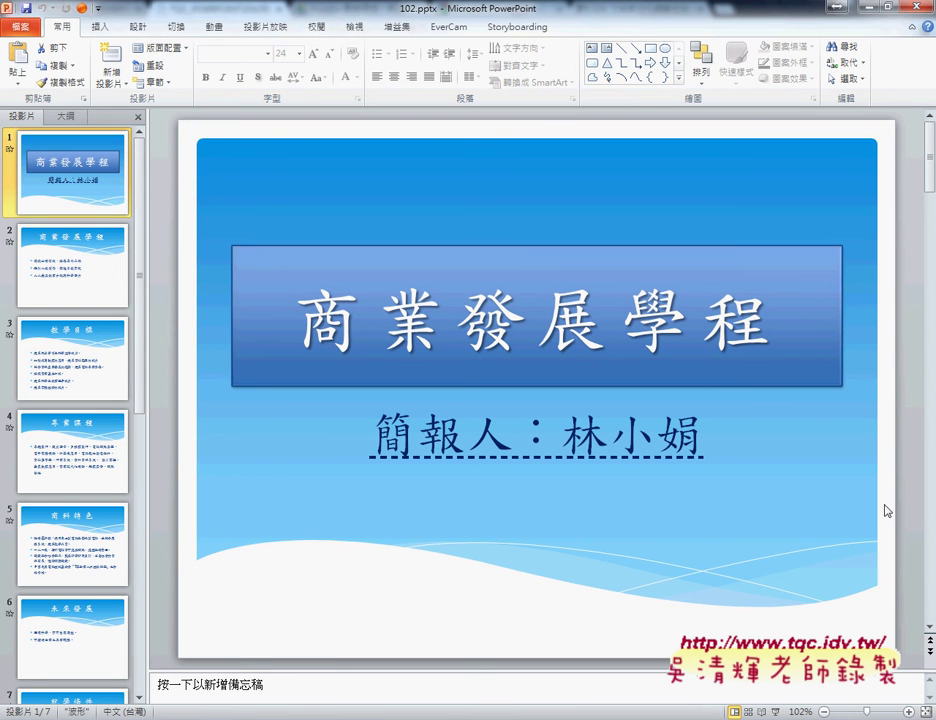
Return to the exam PDF and underline key terms in requirements 2 through 4A.
mouse_move(300, 716)
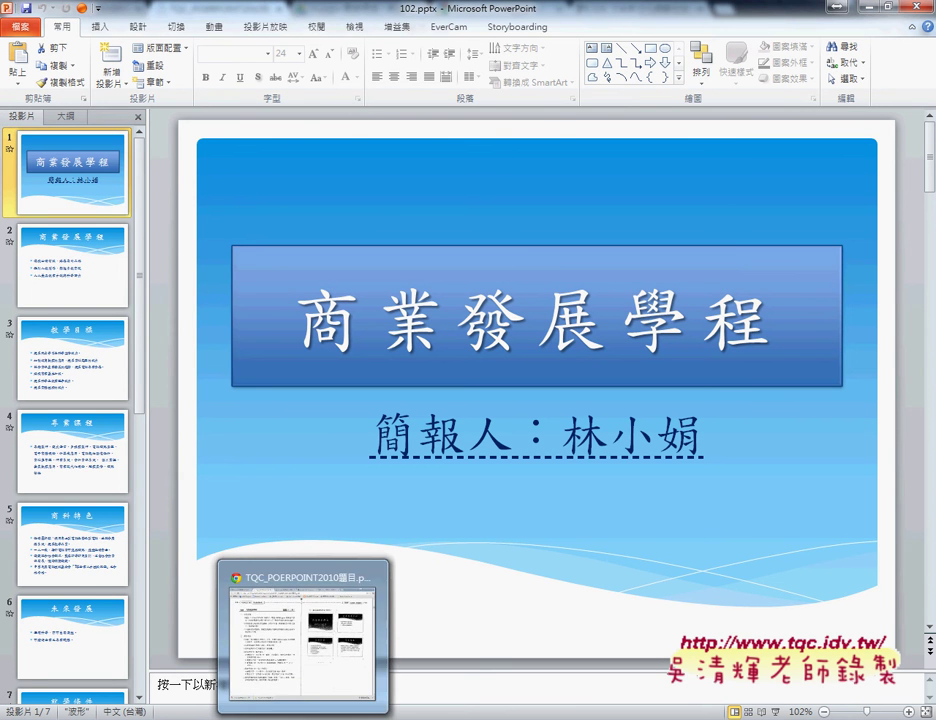
click(324, 672)
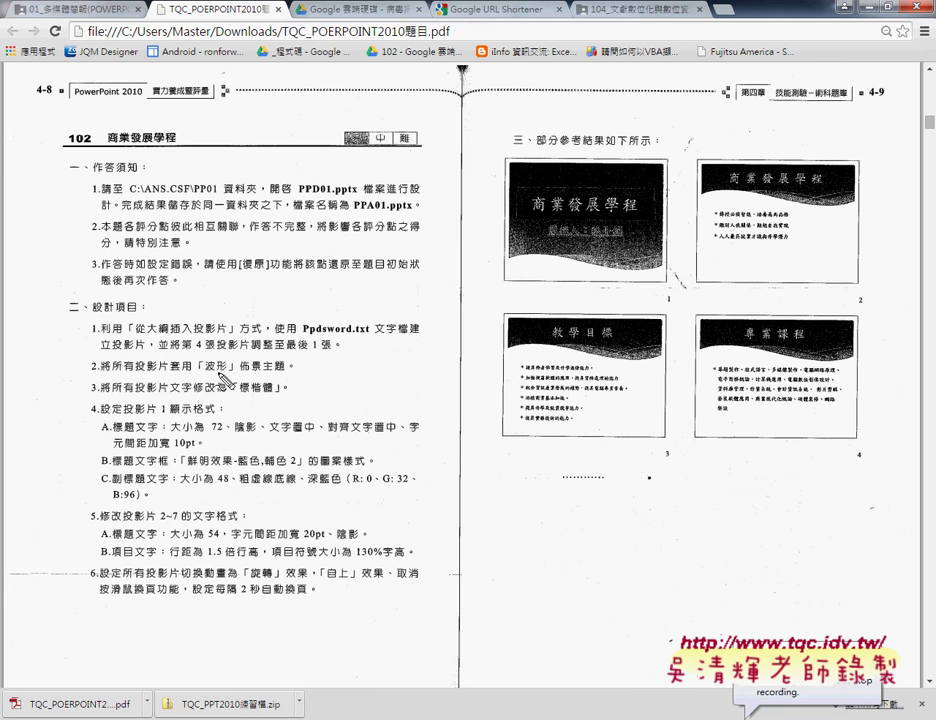
drag(204, 372, 229, 370)
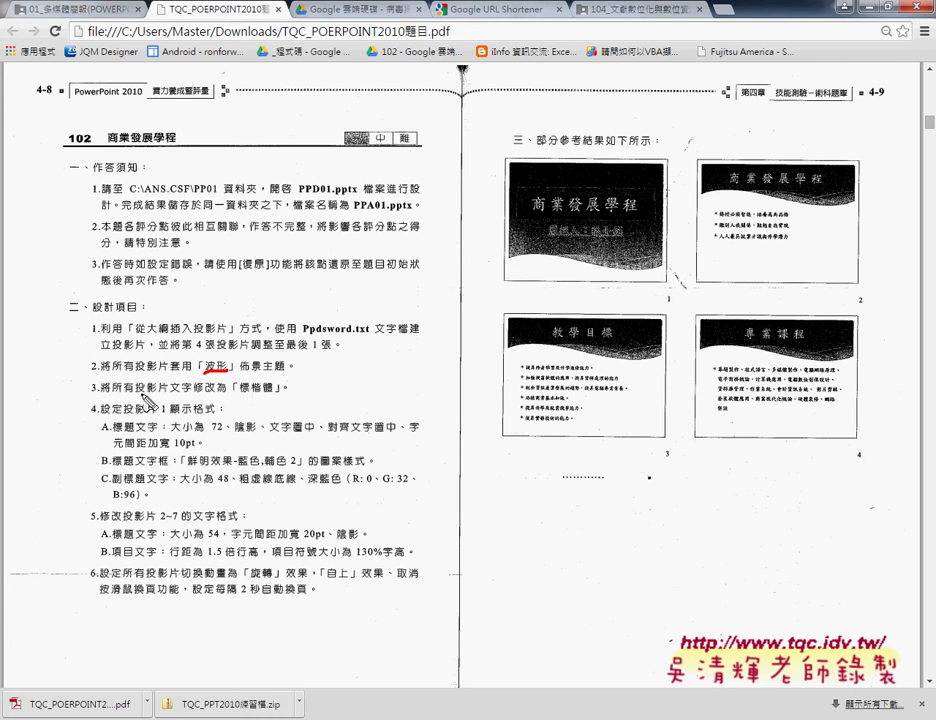
drag(136, 395, 271, 393)
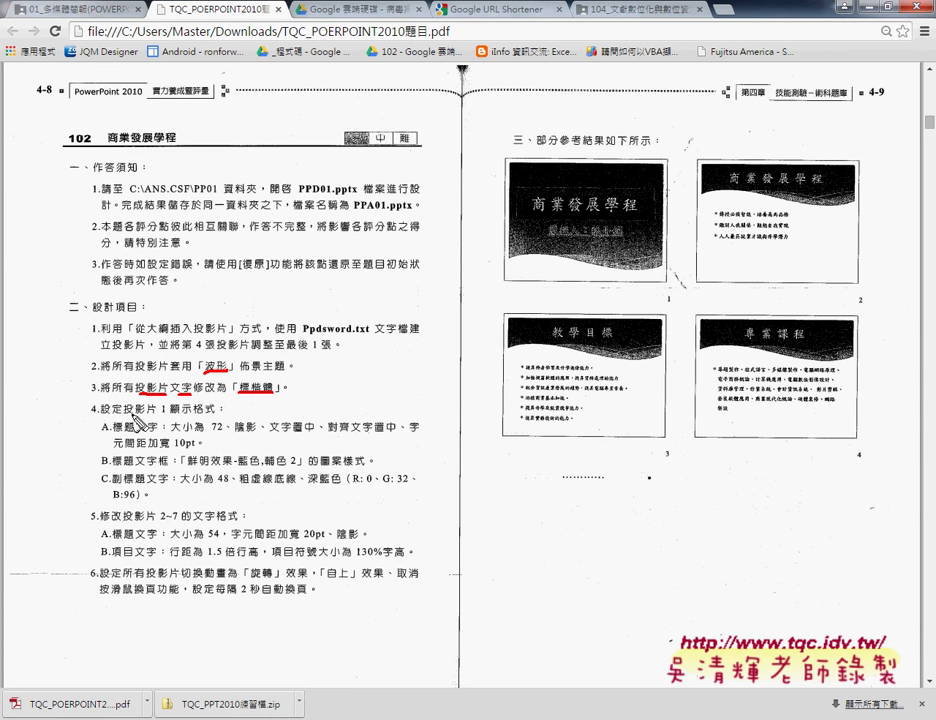
drag(131, 412, 162, 412)
drag(113, 428, 158, 428)
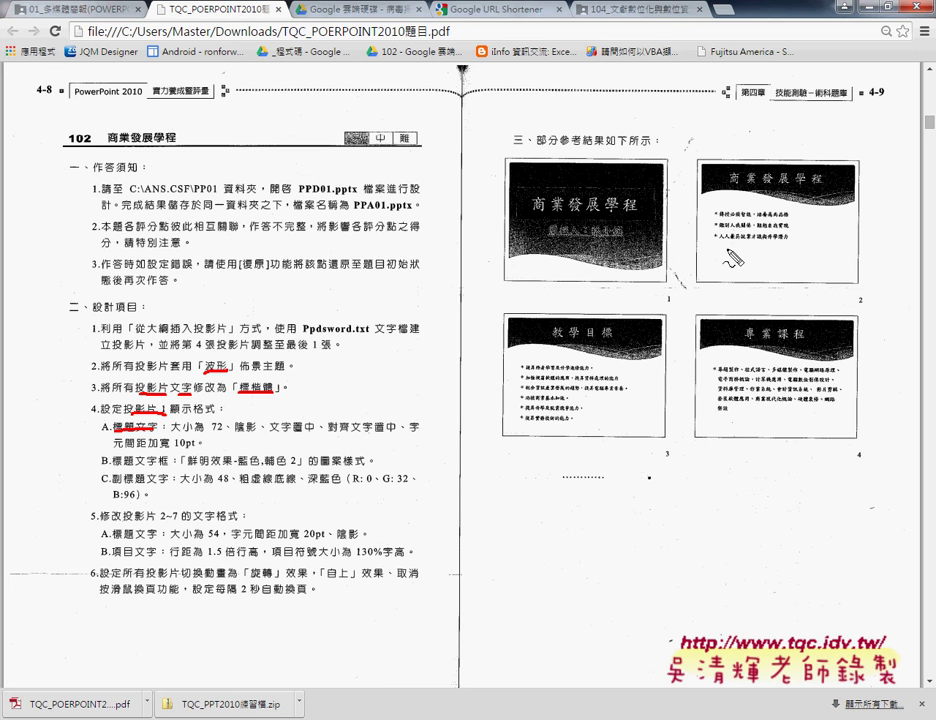
Mark the first reference slide's title and subtitle, underline items 4B–6, then clear annotations.
drag(553, 226, 540, 213)
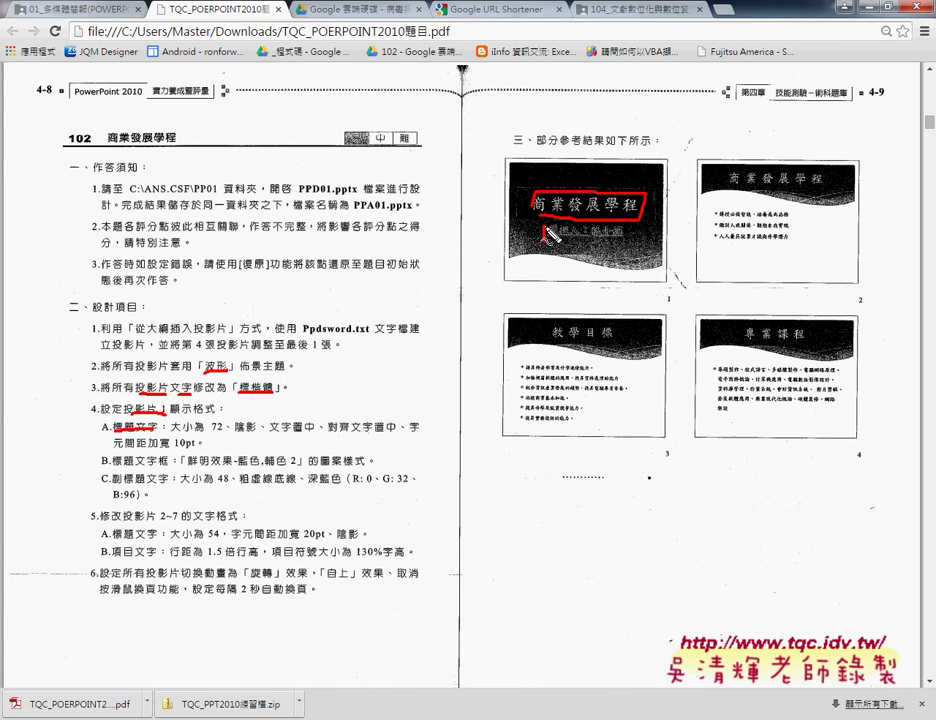
drag(548, 233, 628, 232)
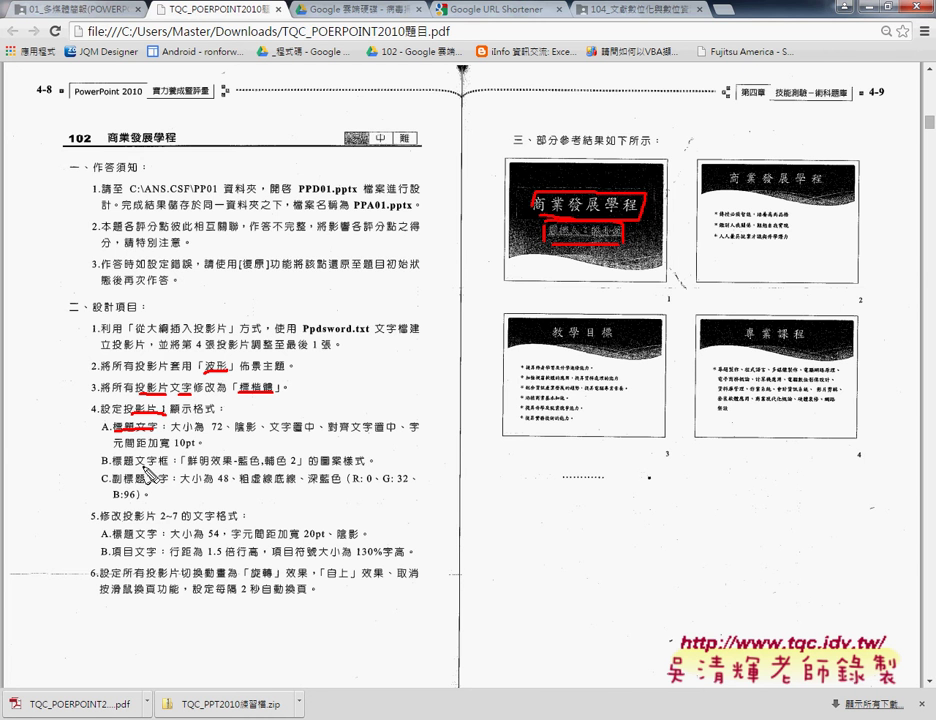
drag(138, 466, 169, 466)
drag(158, 521, 178, 521)
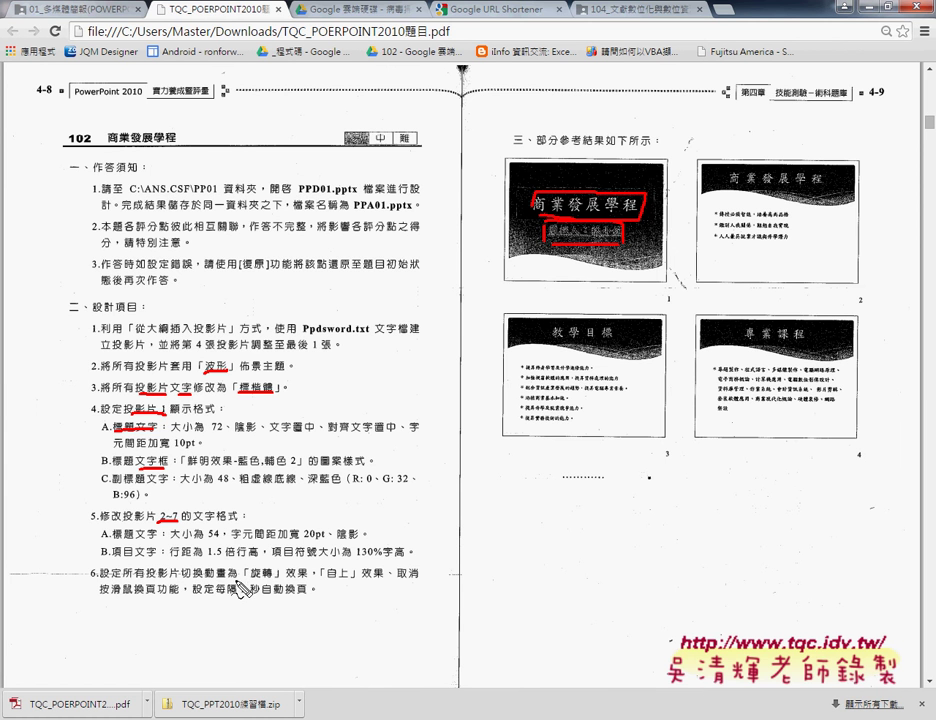
drag(250, 597, 273, 597)
drag(325, 580, 349, 580)
key(Escape)
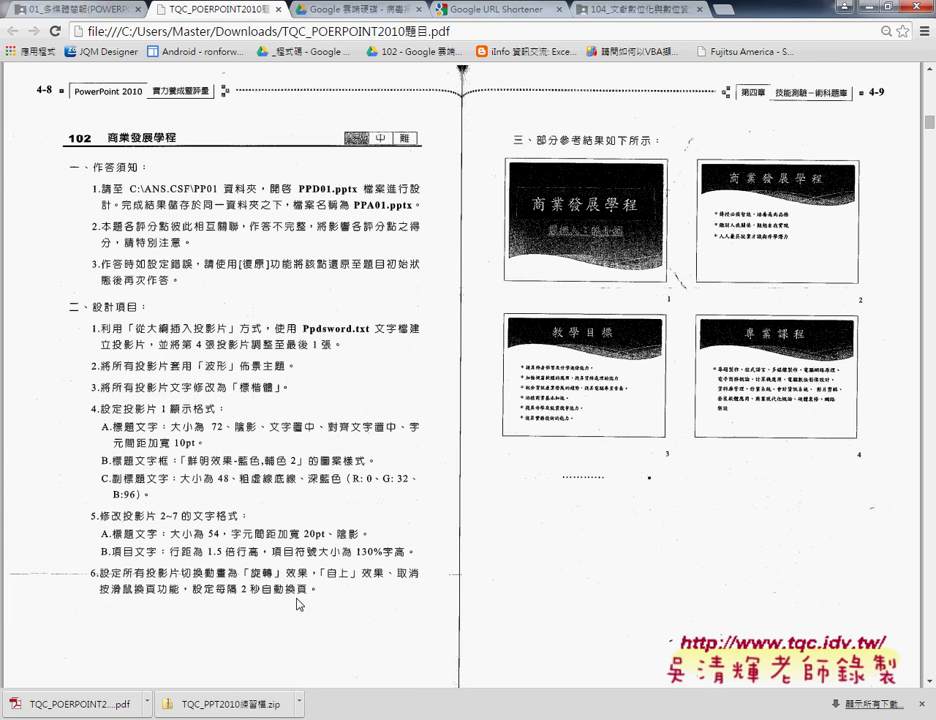
Run 102.pptx full-screen from the title slide past 就學條件 to the end screen.
mouse_move(258, 716)
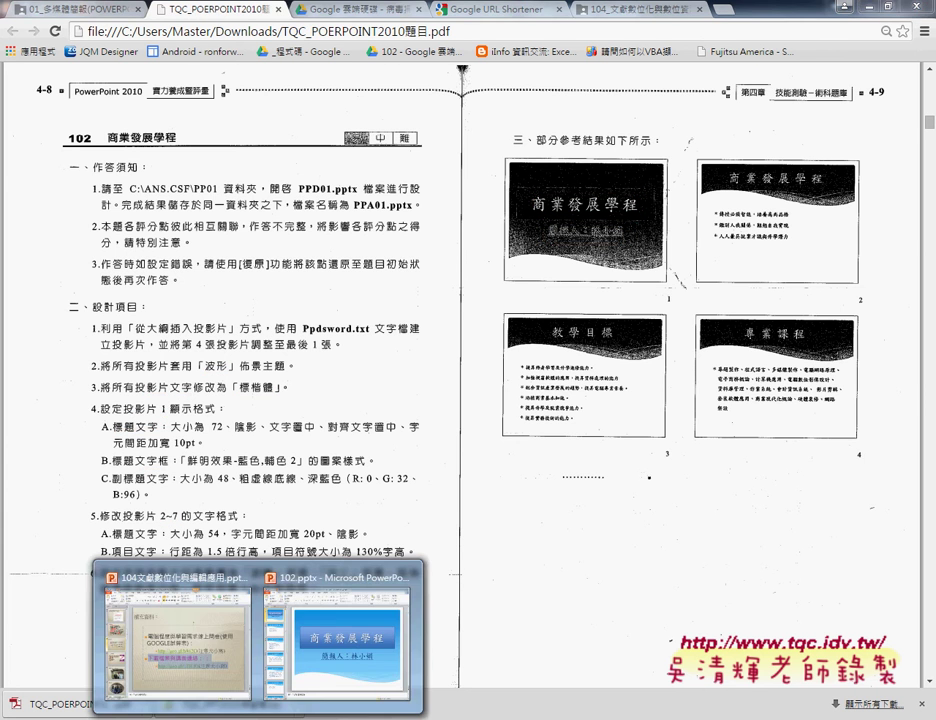
click(351, 657)
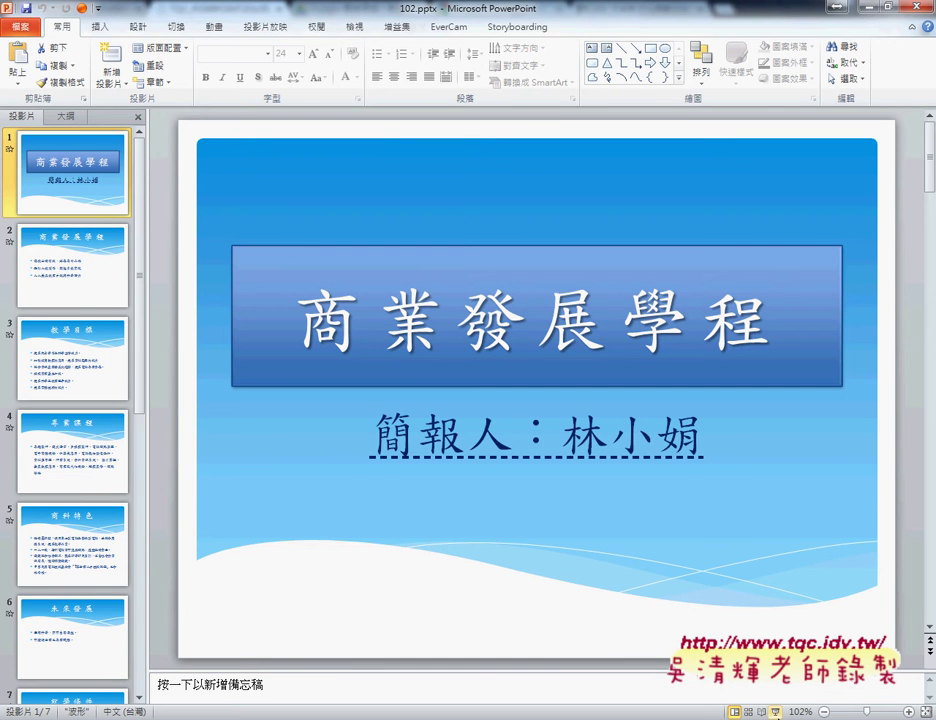
click(776, 711)
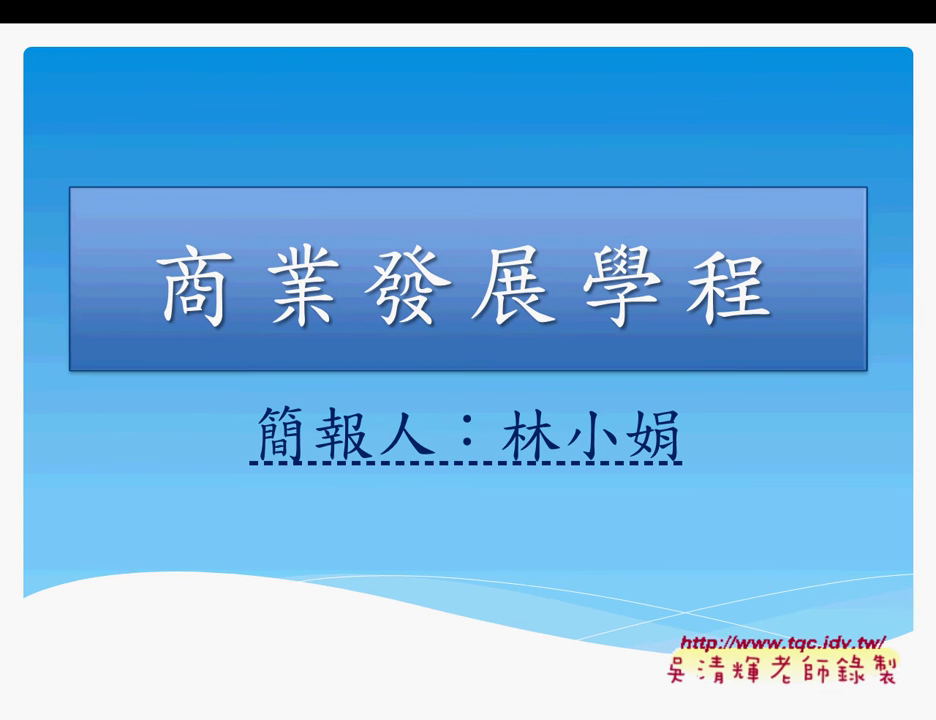
key(space)
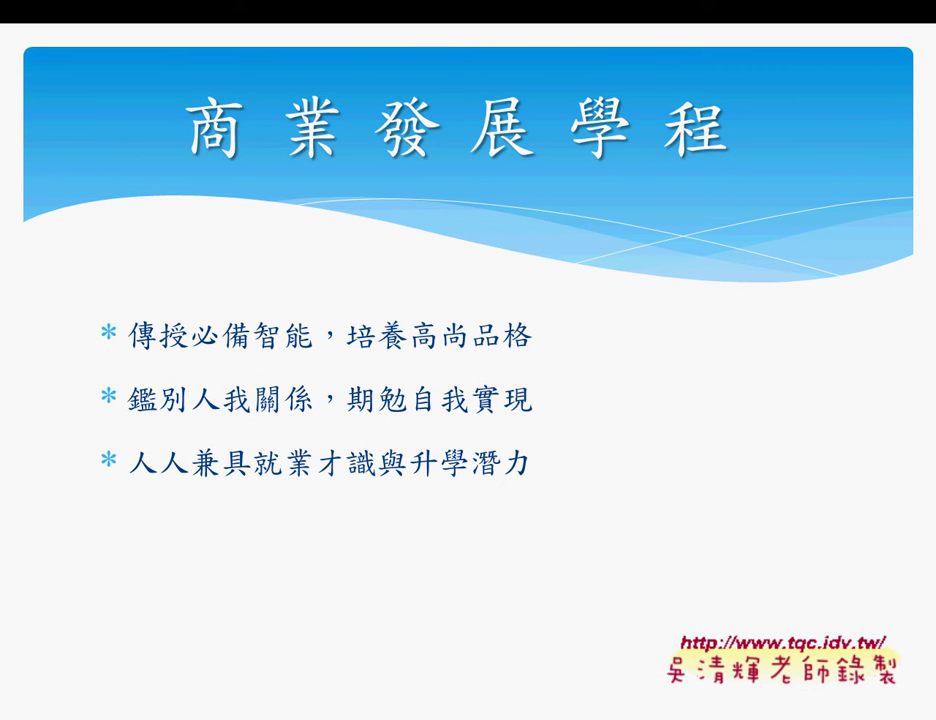
key(space)
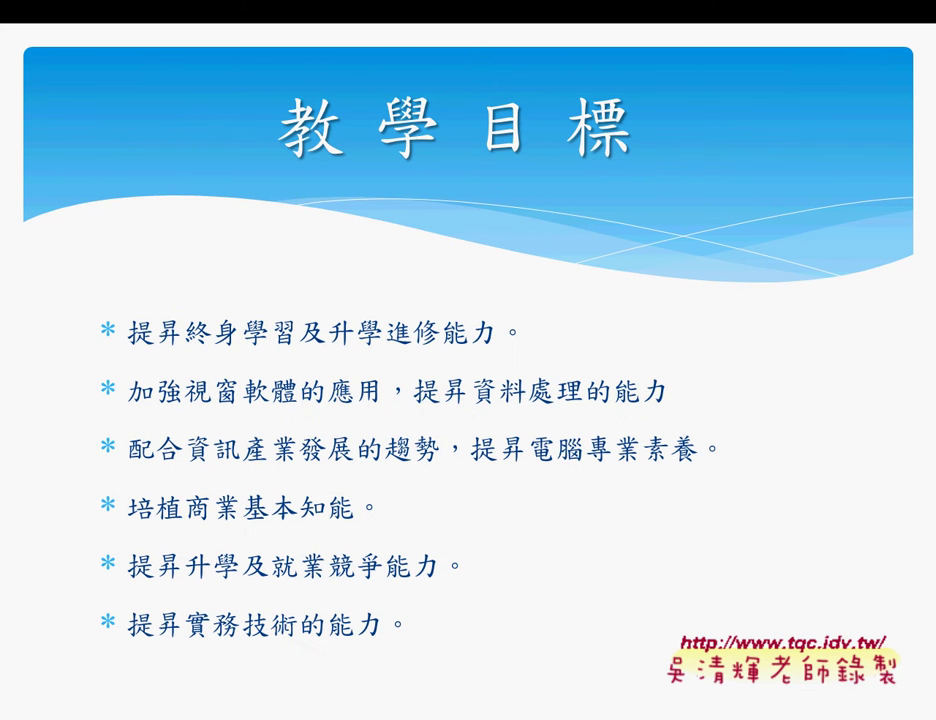
key(space)
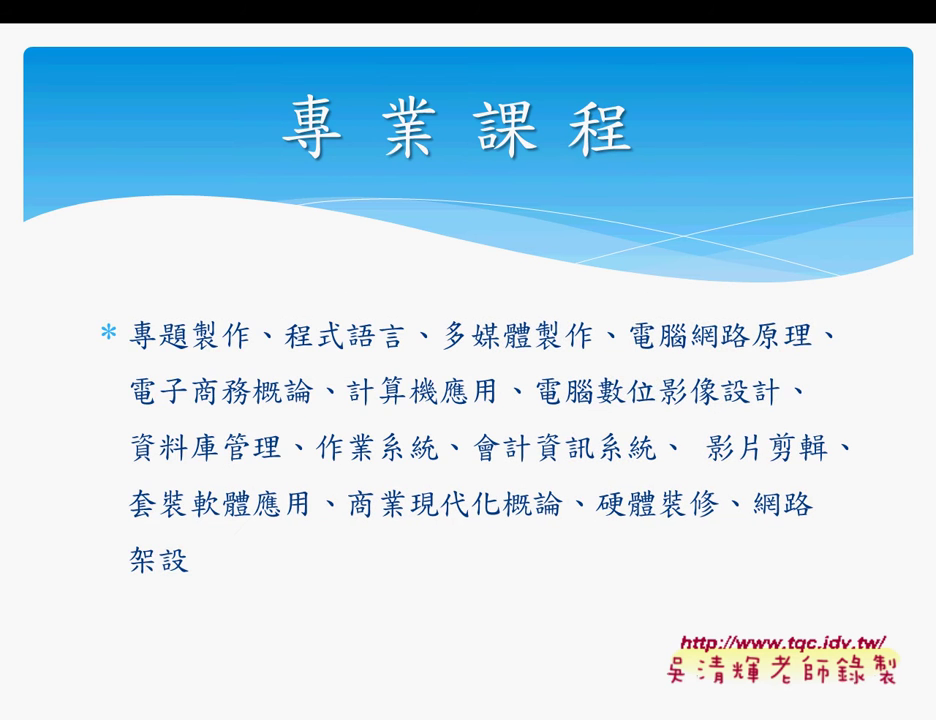
key(space)
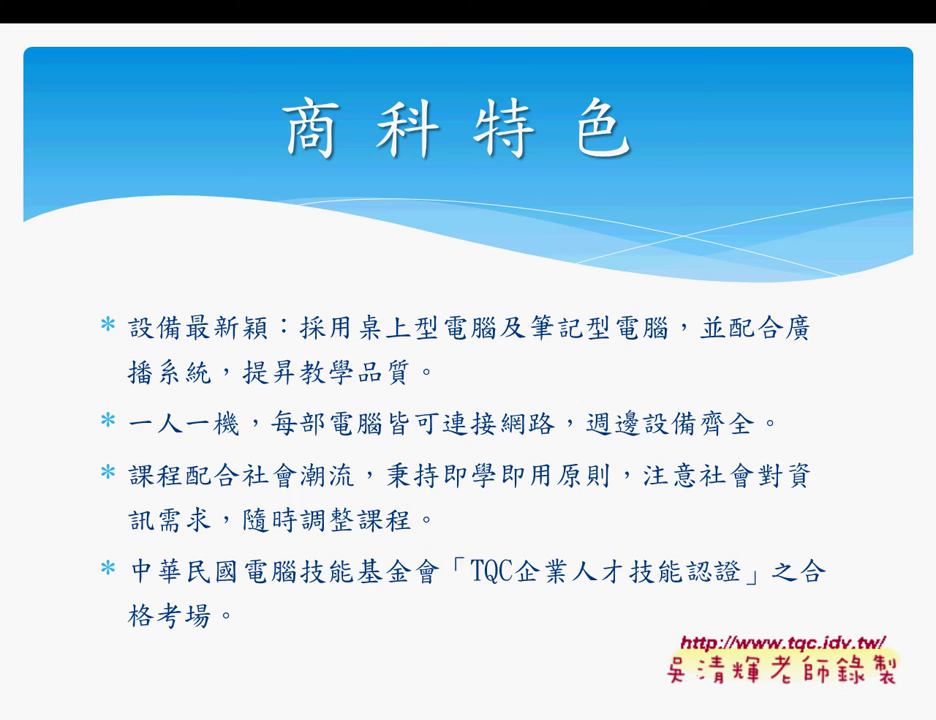
key(space)
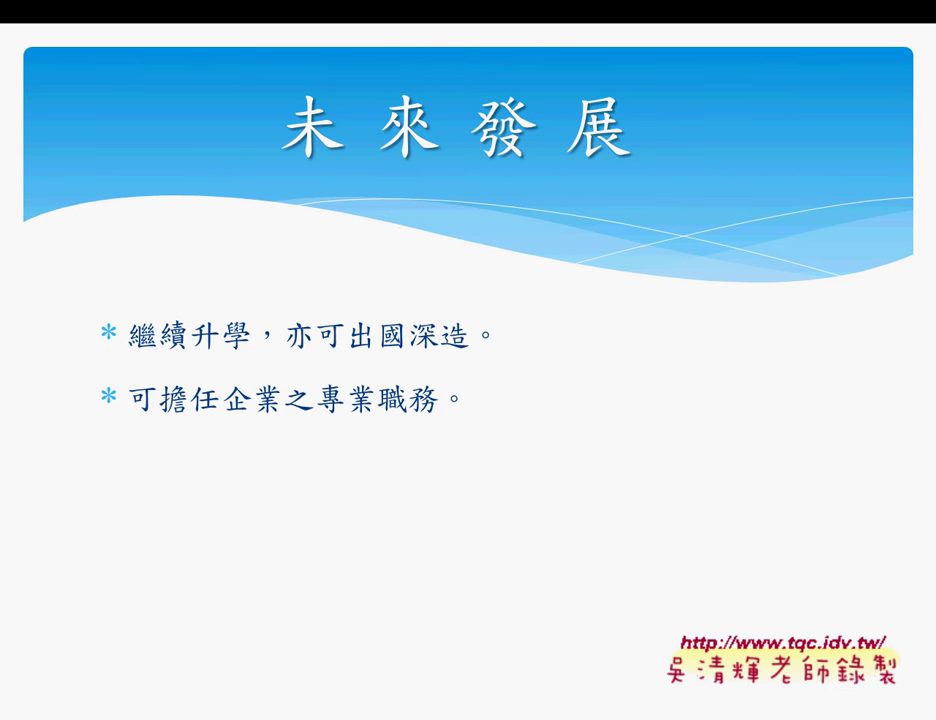
key(space)
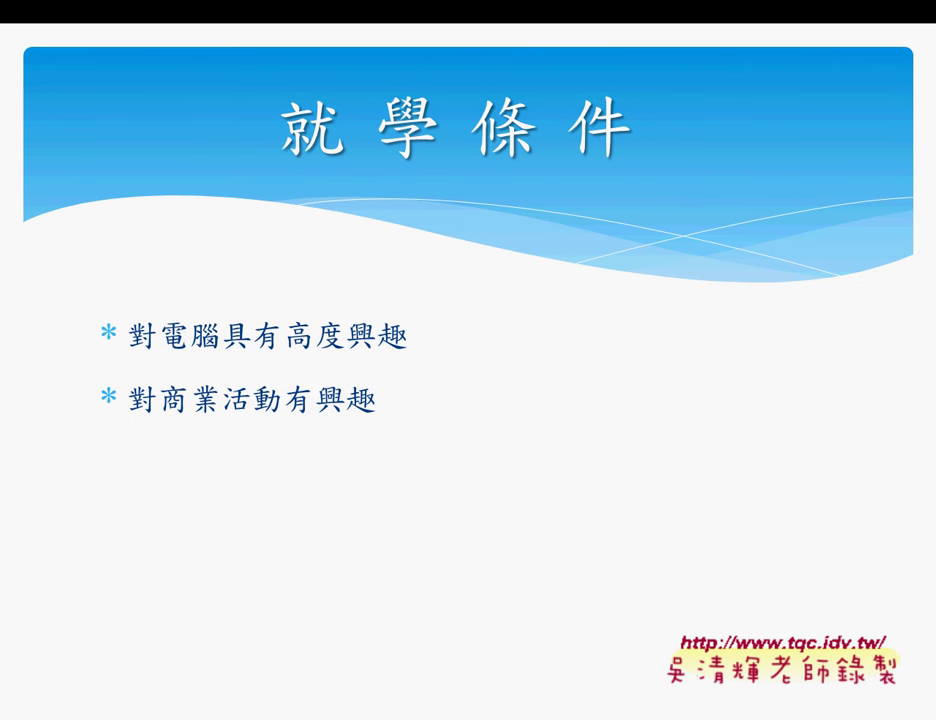
key(space)
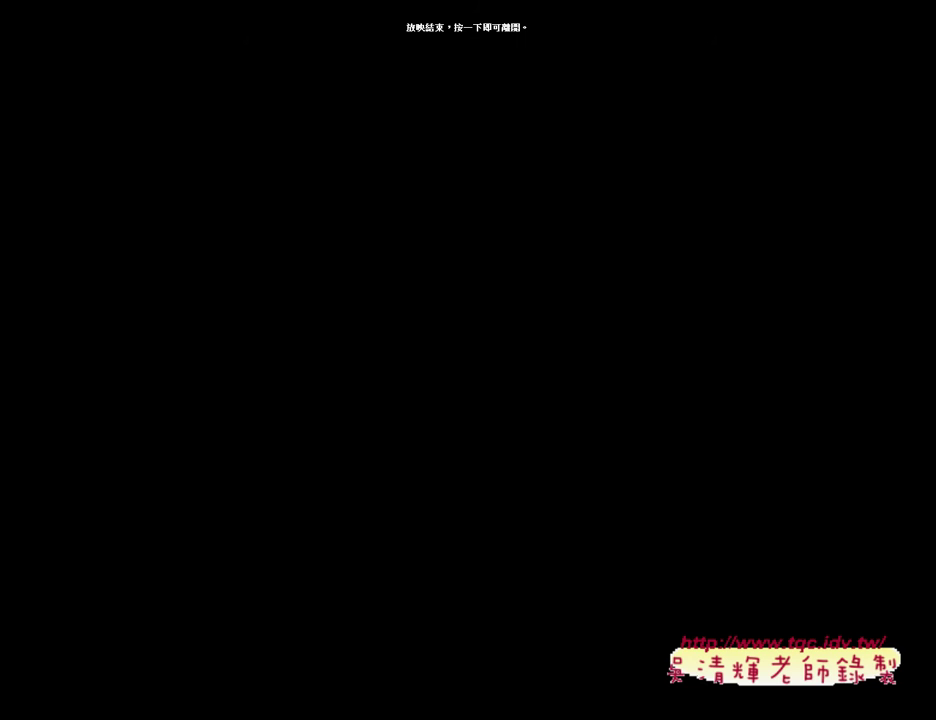
key(space)
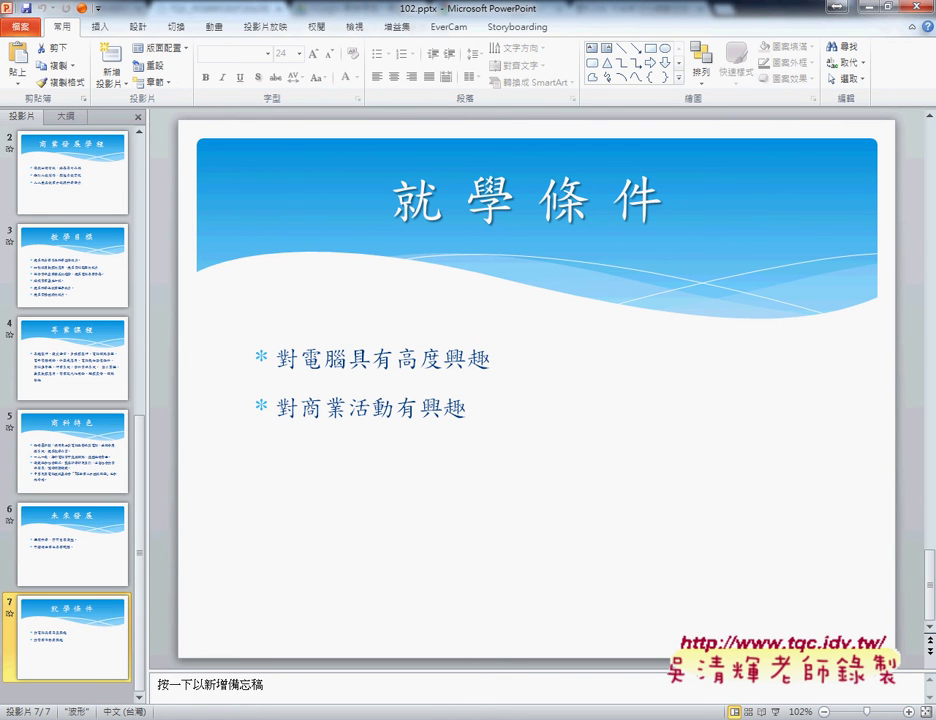
drag(815, 560, 815, 628)
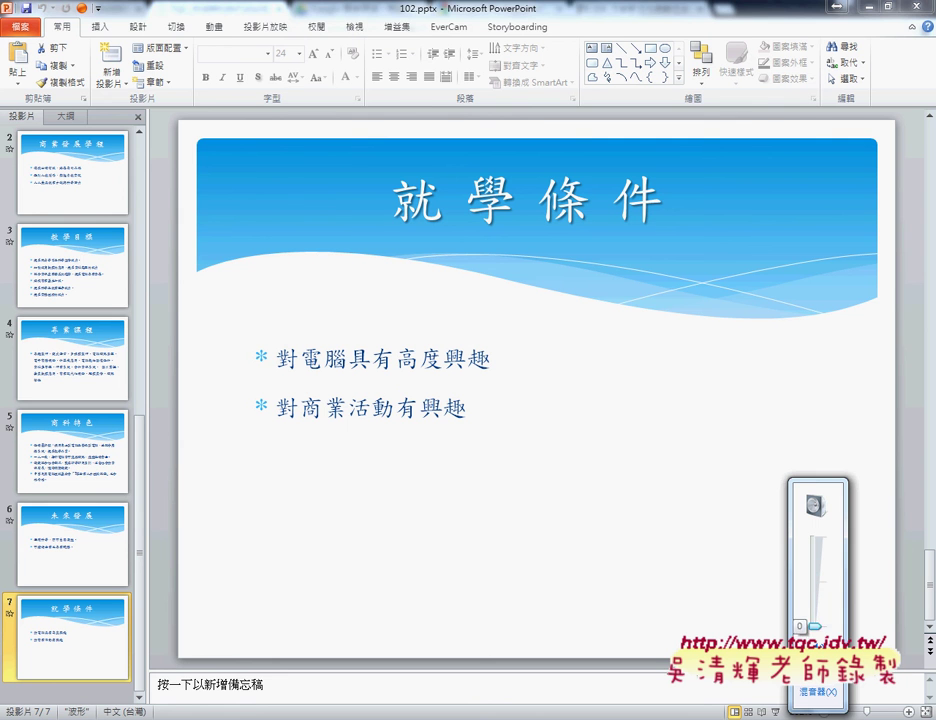
click(289, 550)
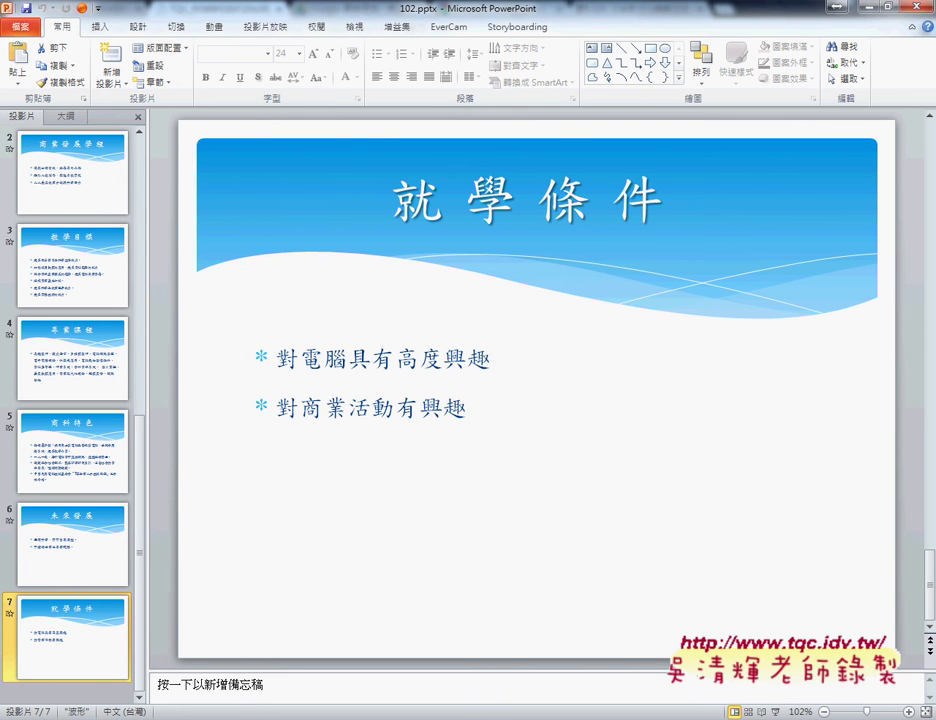
mouse_move(254, 716)
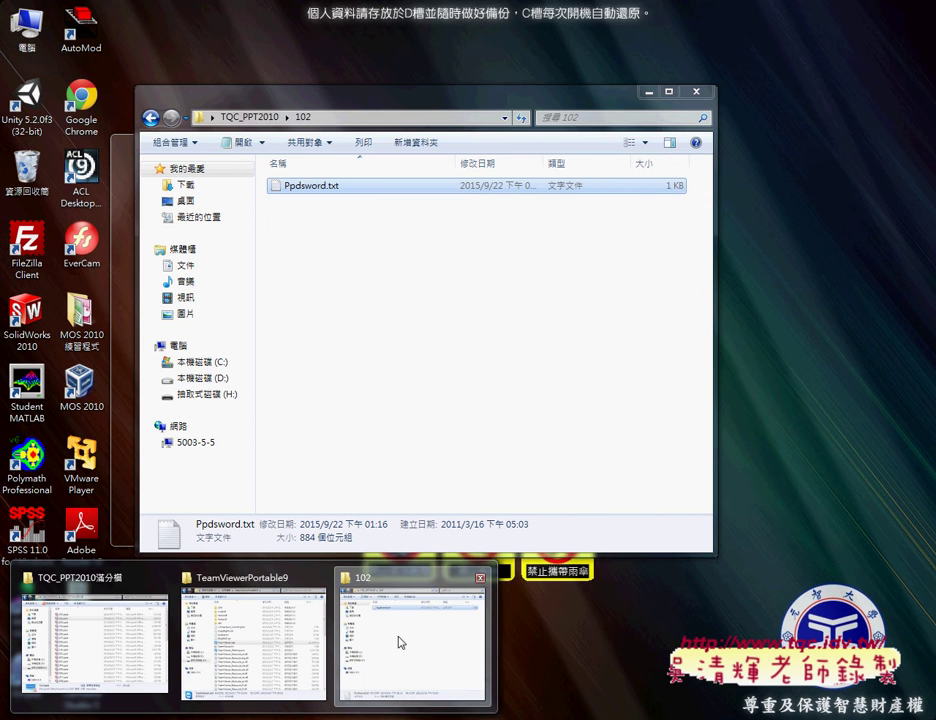
click(399, 642)
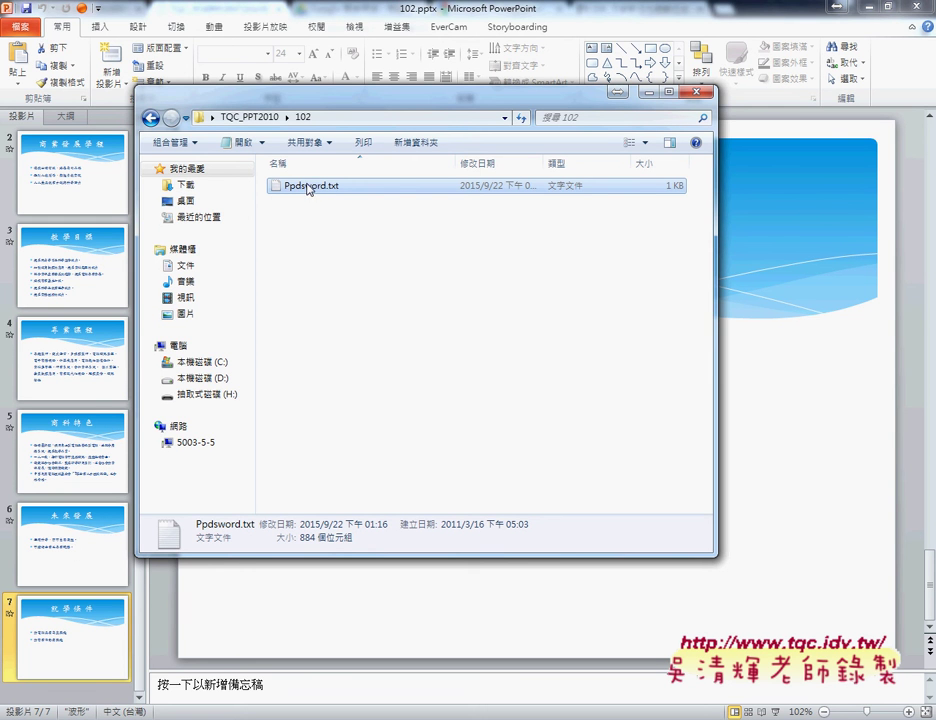
click(22, 30)
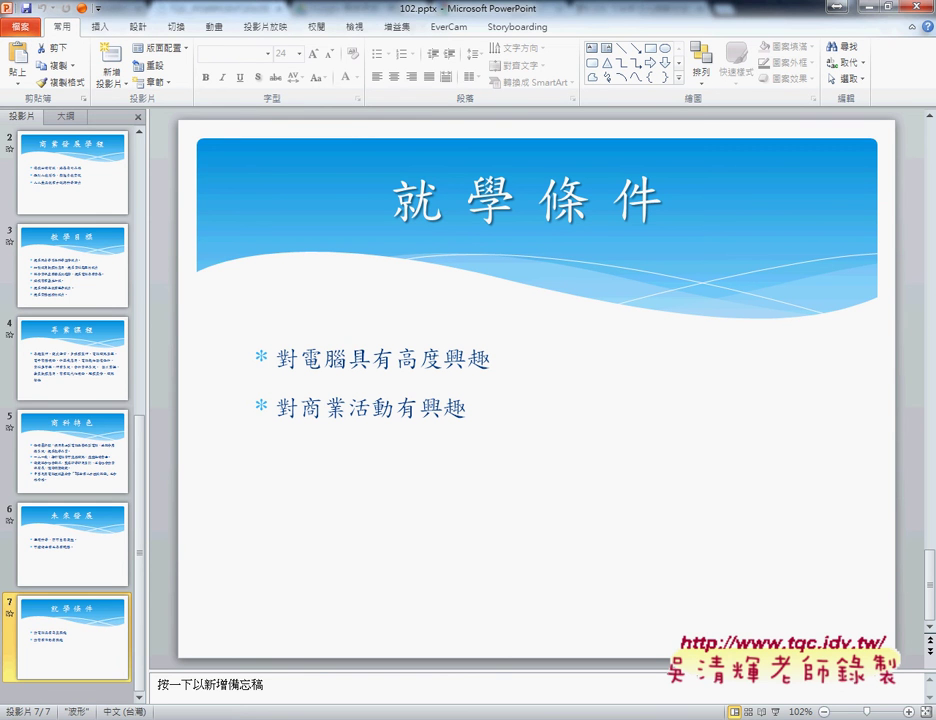
key(super)
Launch PowerPoint 2010 with a blank presentation from the Microsoft Office 2010 program group.
click(58, 670)
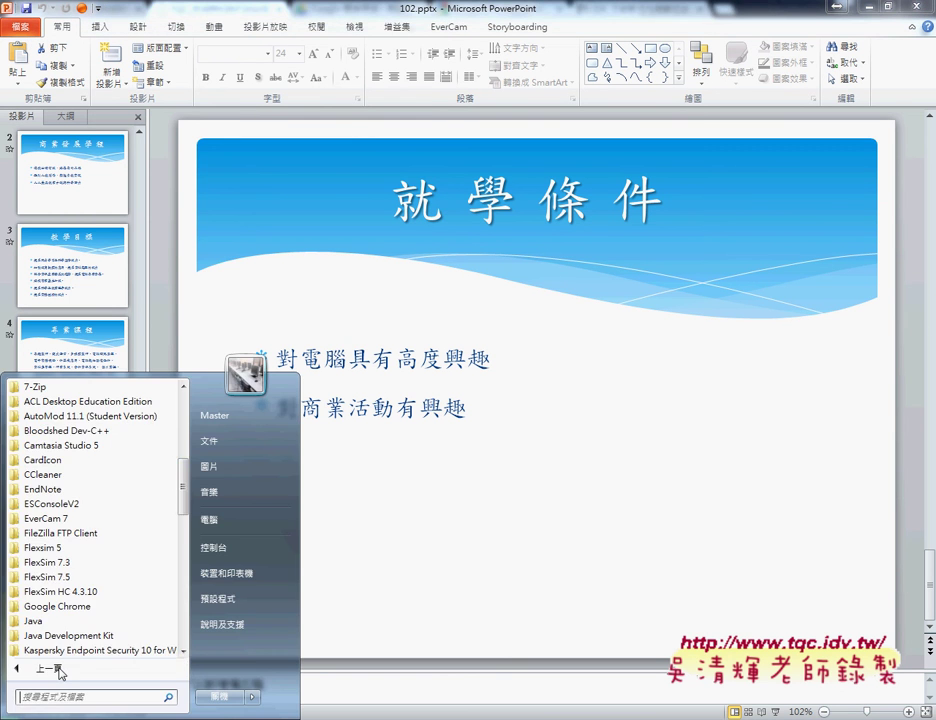
scroll(184, 474, up, 2)
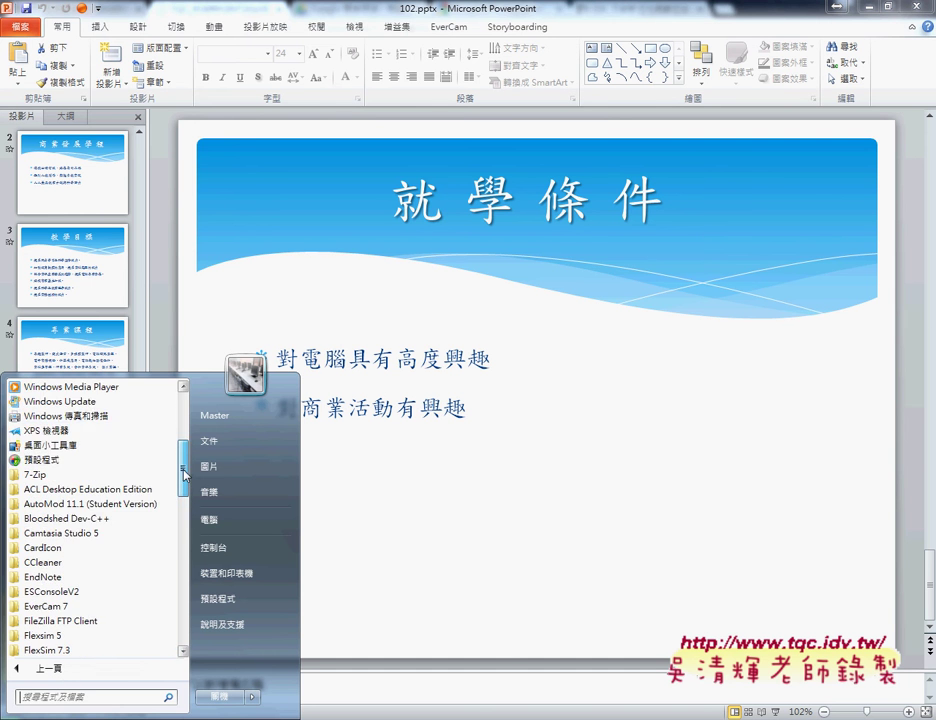
drag(184, 474, 187, 530)
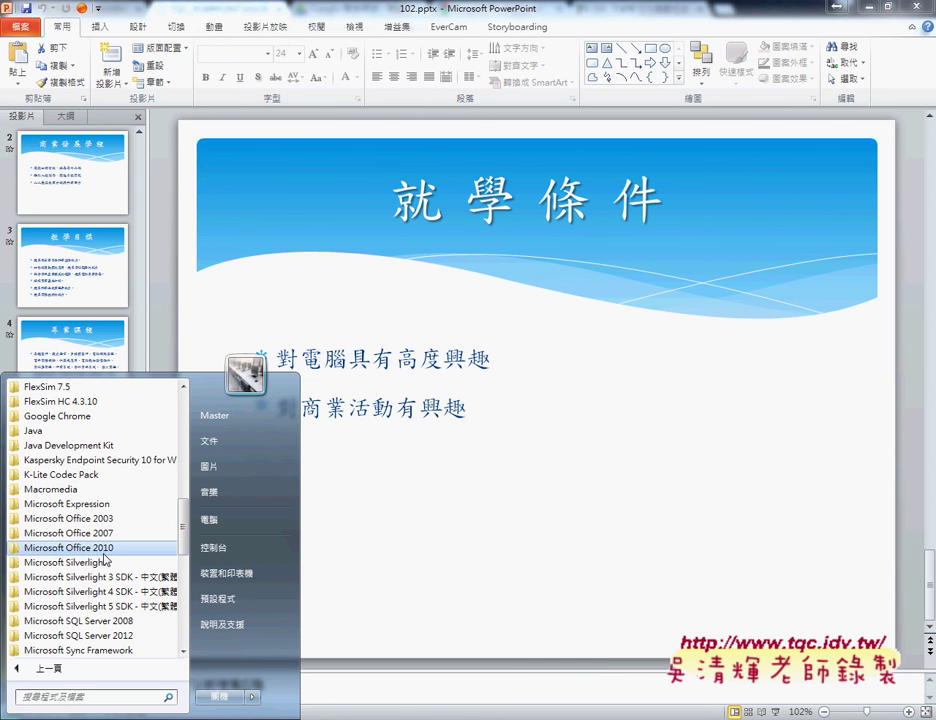
click(104, 552)
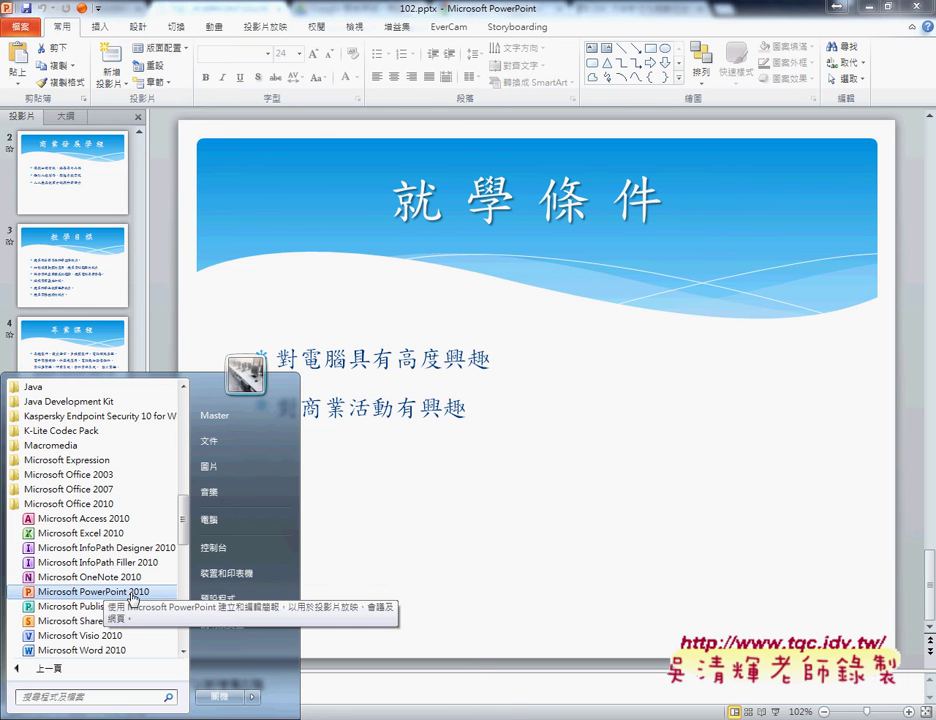
click(133, 592)
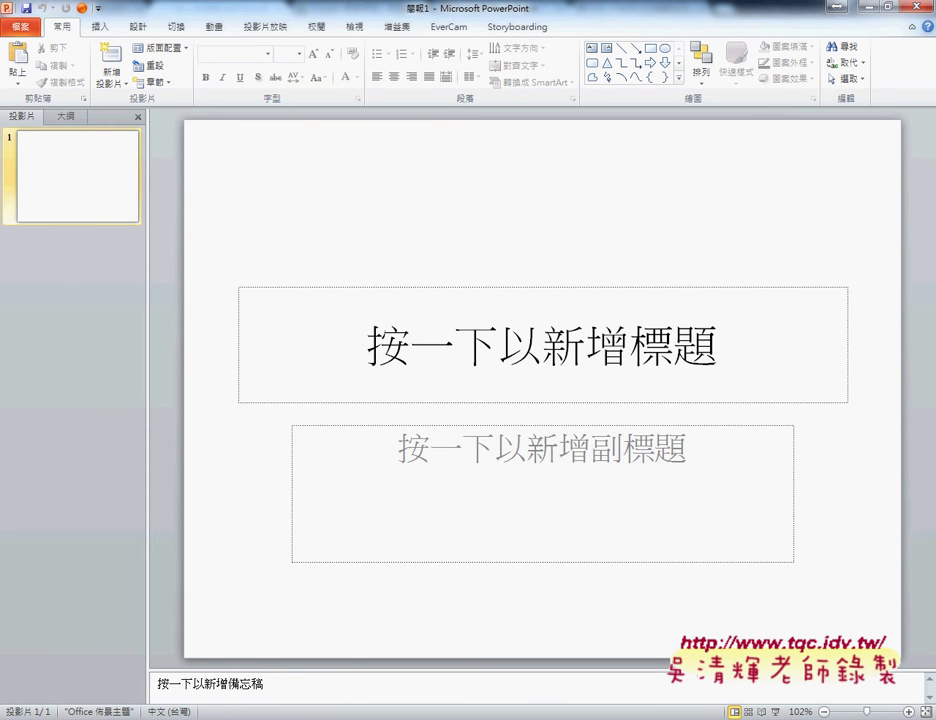
Bring back the 102 folder and move the Ppdsword.txt Notepad window to the right.
mouse_move(262, 712)
click(418, 627)
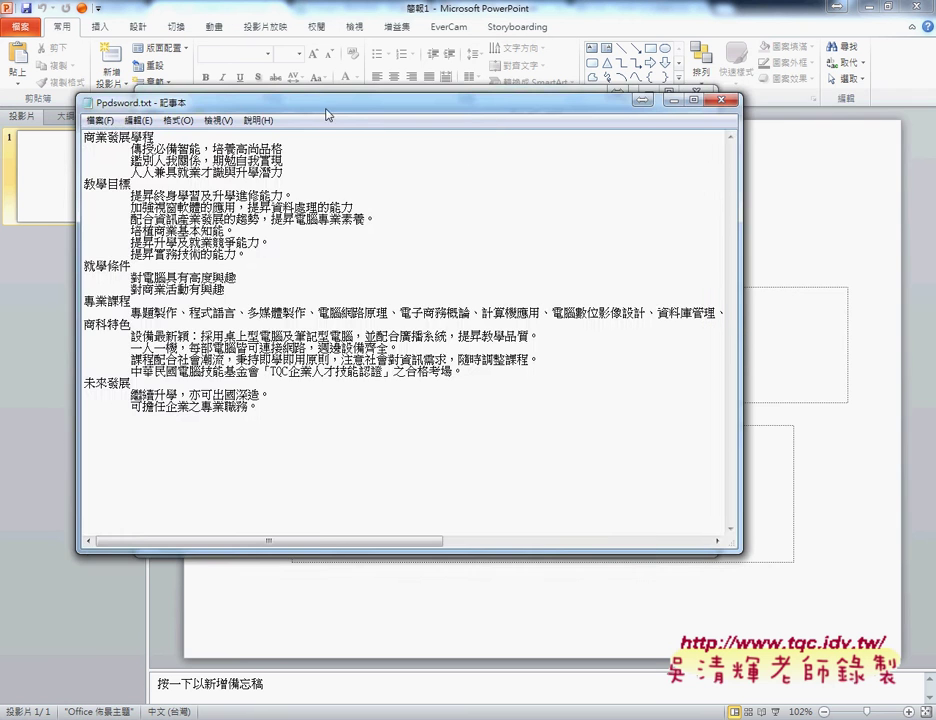
drag(240, 92, 630, 96)
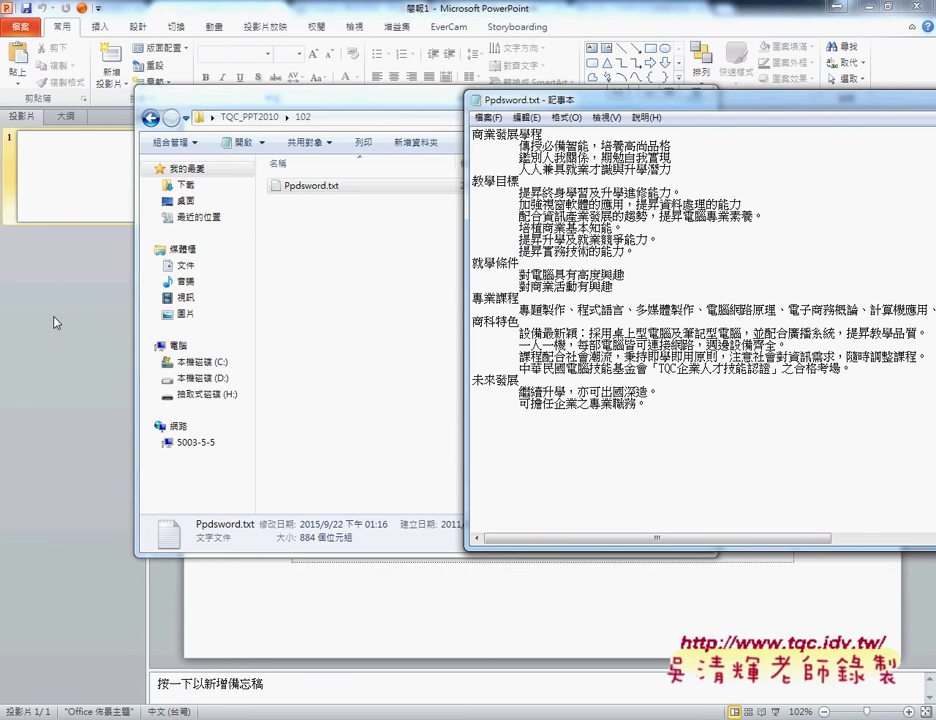
Copy 商業發展學程 from Notepad and paste it into the slide title as plain text.
double_click(491, 135)
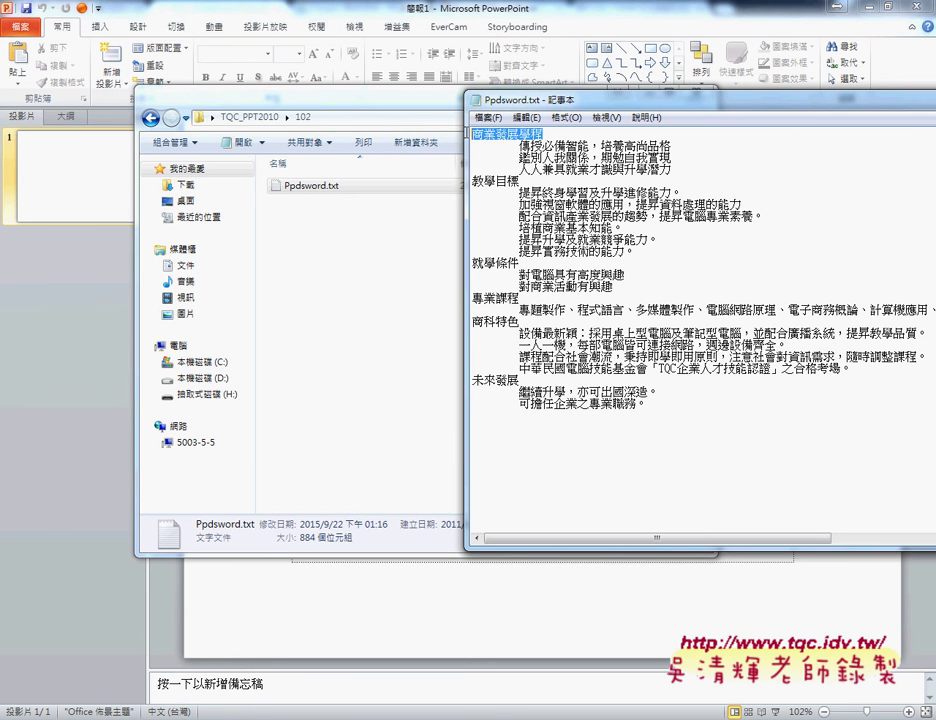
right_click(491, 136)
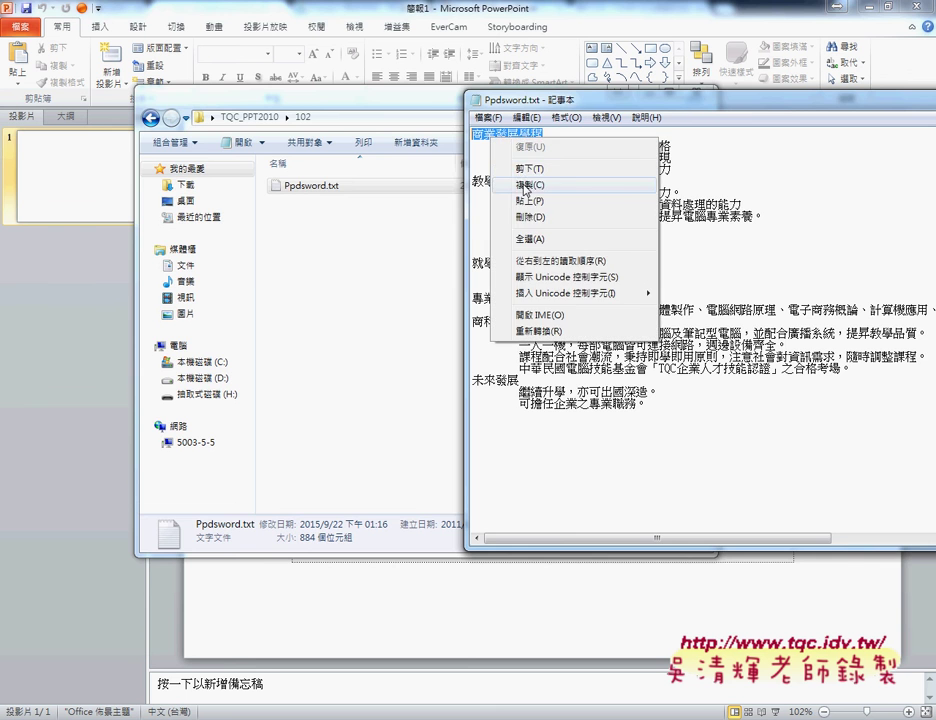
click(525, 189)
click(94, 298)
click(595, 355)
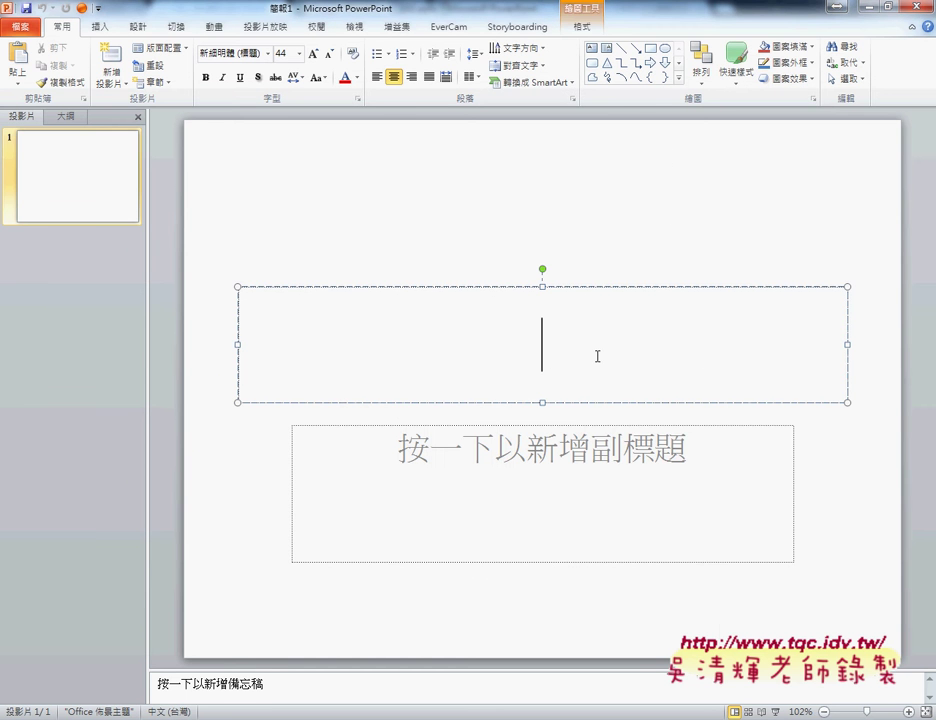
click(628, 420)
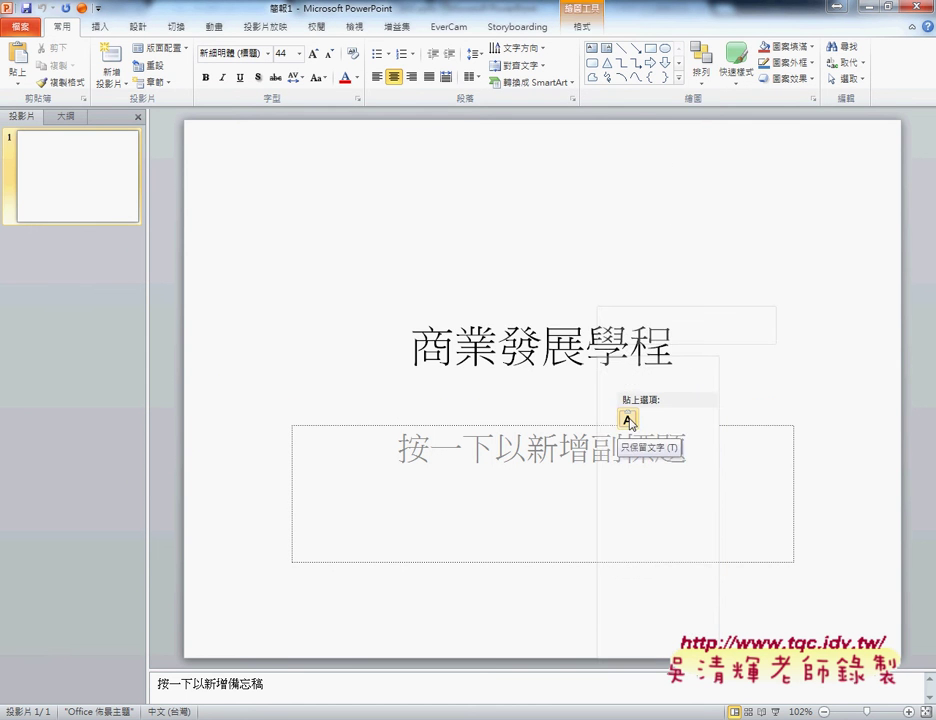
Delete the pasted 商業發展學程 title, leaving the title placeholder empty.
click(418, 716)
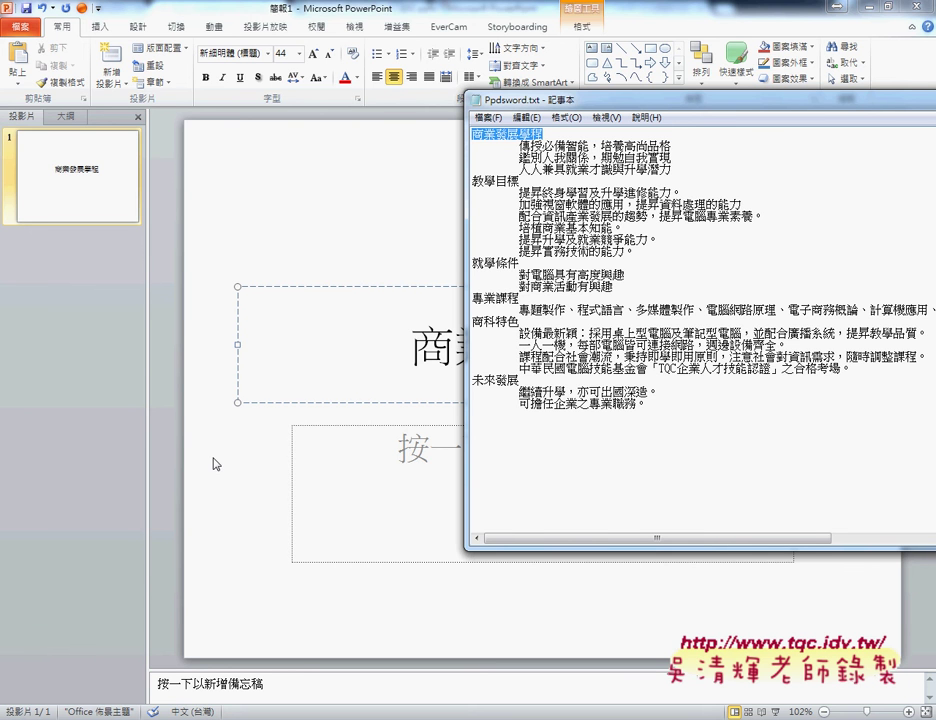
key(alt+Tab)
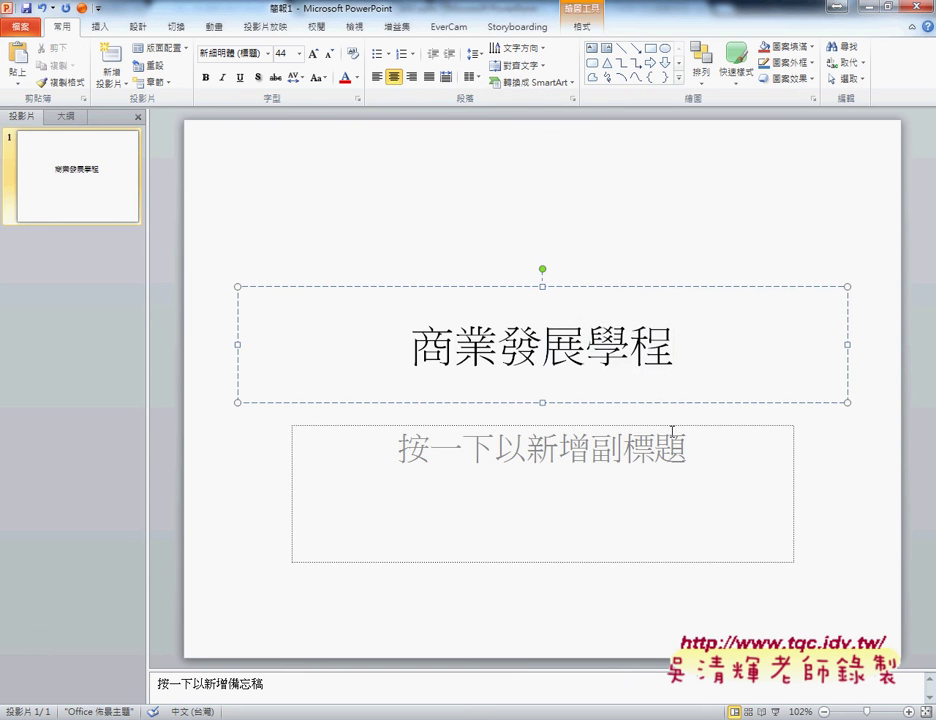
drag(681, 345, 334, 349)
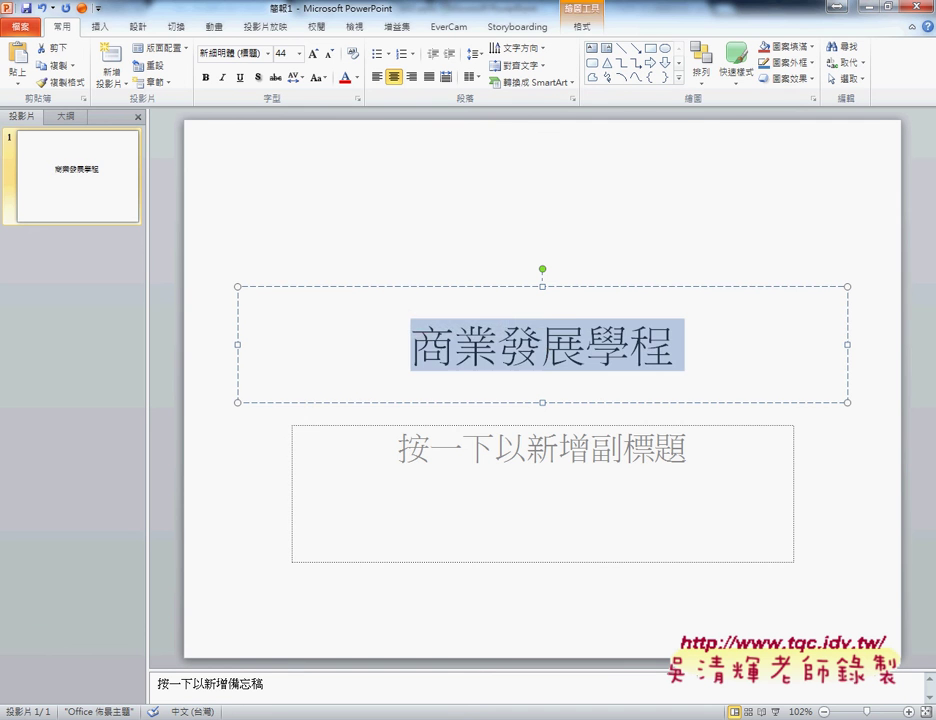
key(BackSpace)
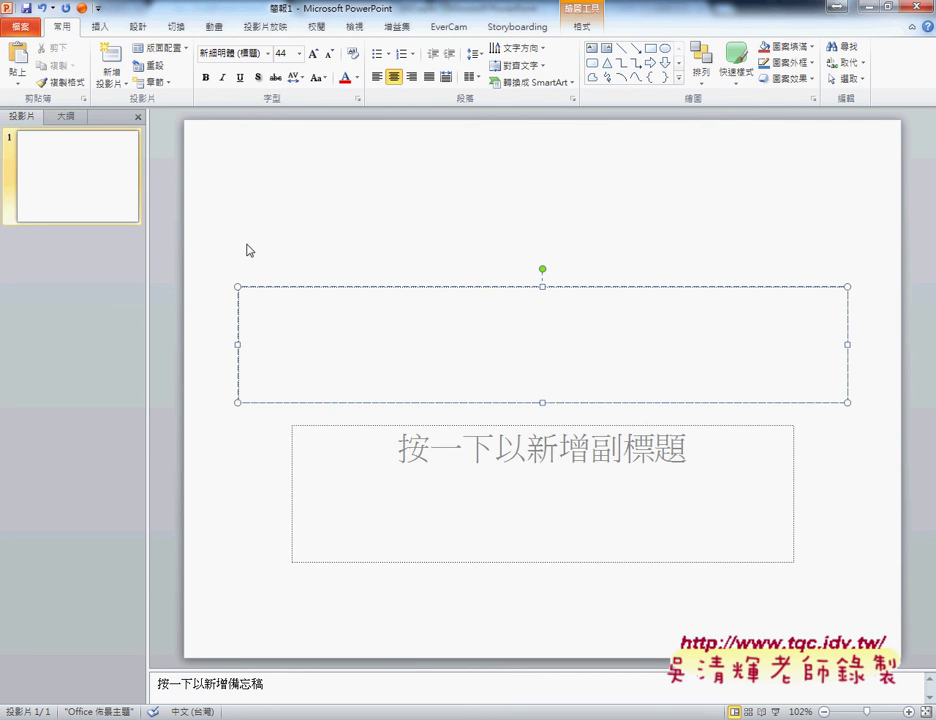
Look through the New Slide layout list, then close it.
click(123, 91)
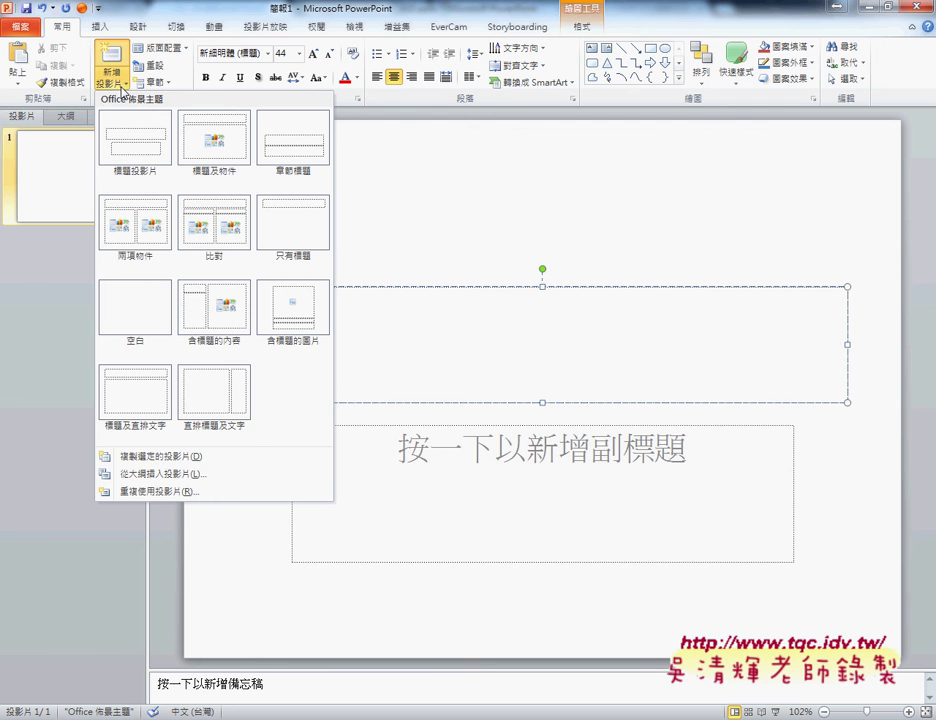
click(193, 484)
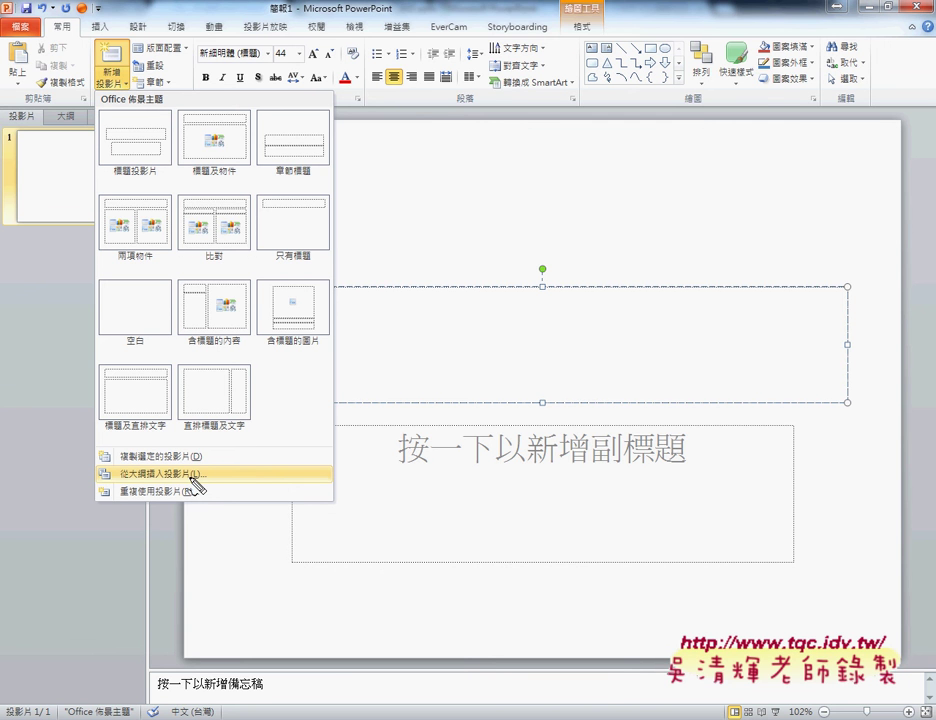
mouse_move(193, 484)
mouse_down()
mouse_move(178, 464)
mouse_move(200, 486)
mouse_up()
mouse_move(92, 96)
mouse_down()
mouse_move(108, 104)
mouse_move(90, 95)
mouse_move(106, 430)
mouse_move(96, 446)
mouse_up()
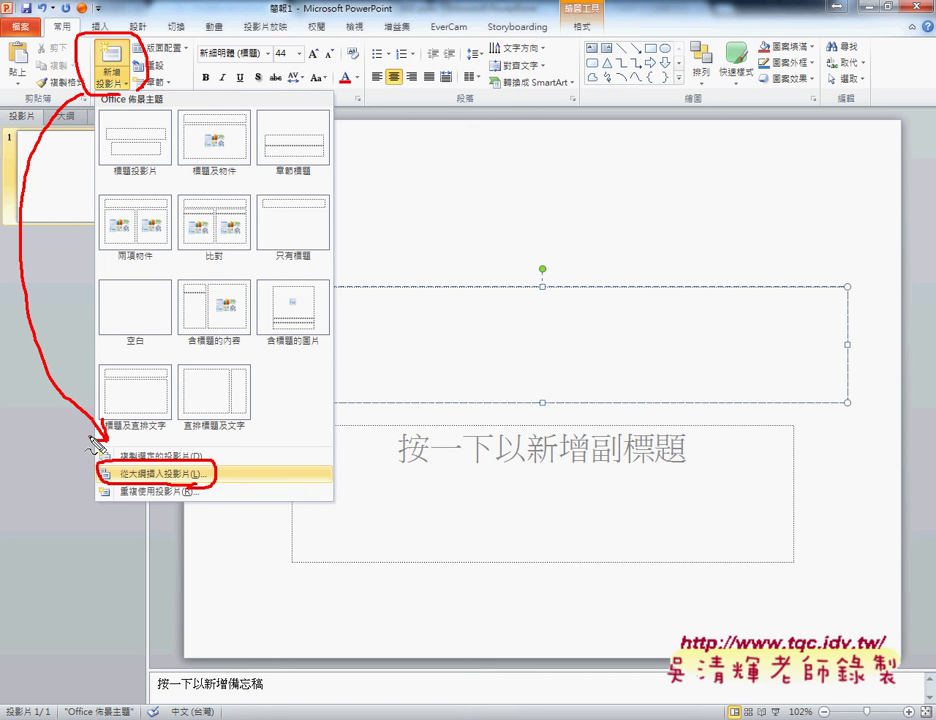
key(Escape)
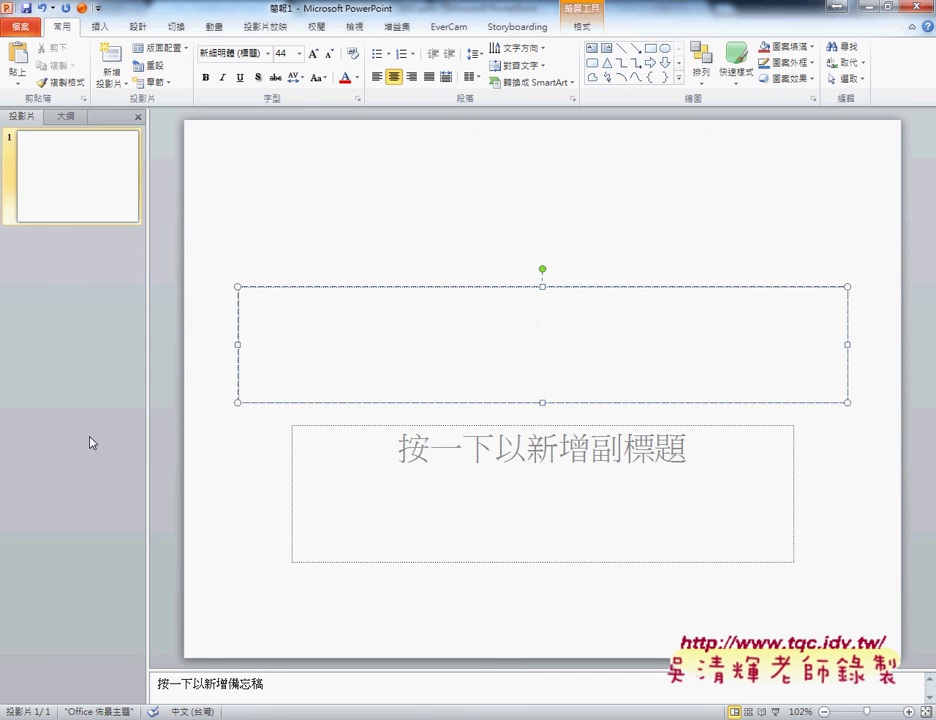
Start Slides from Outline and pick Desktop\TQC_PPT2010\102\Ppdsword.txt as the outline file.
click(98, 70)
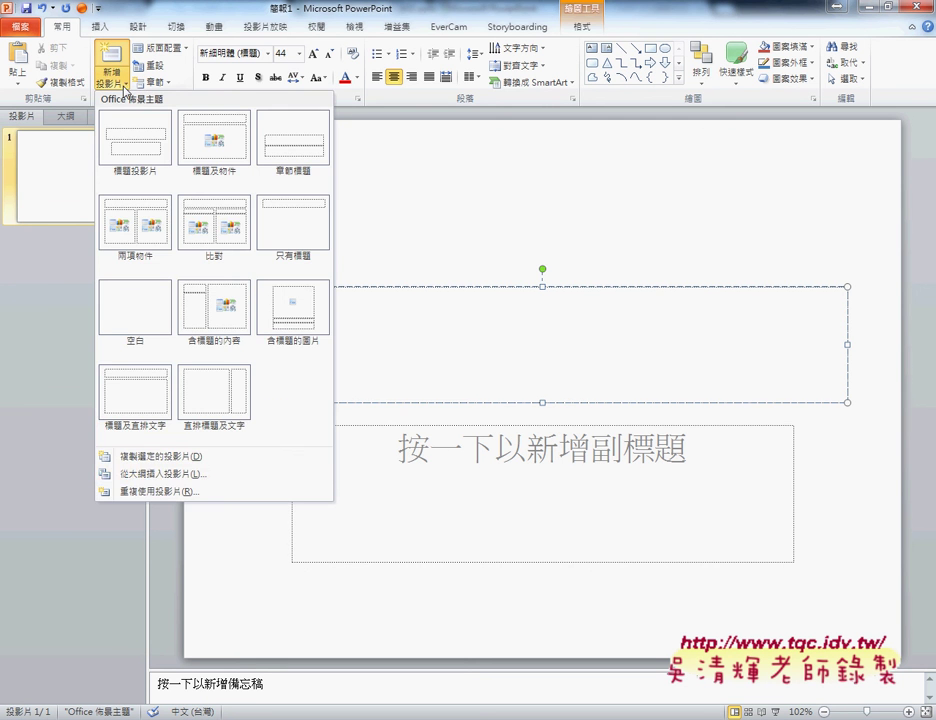
click(162, 476)
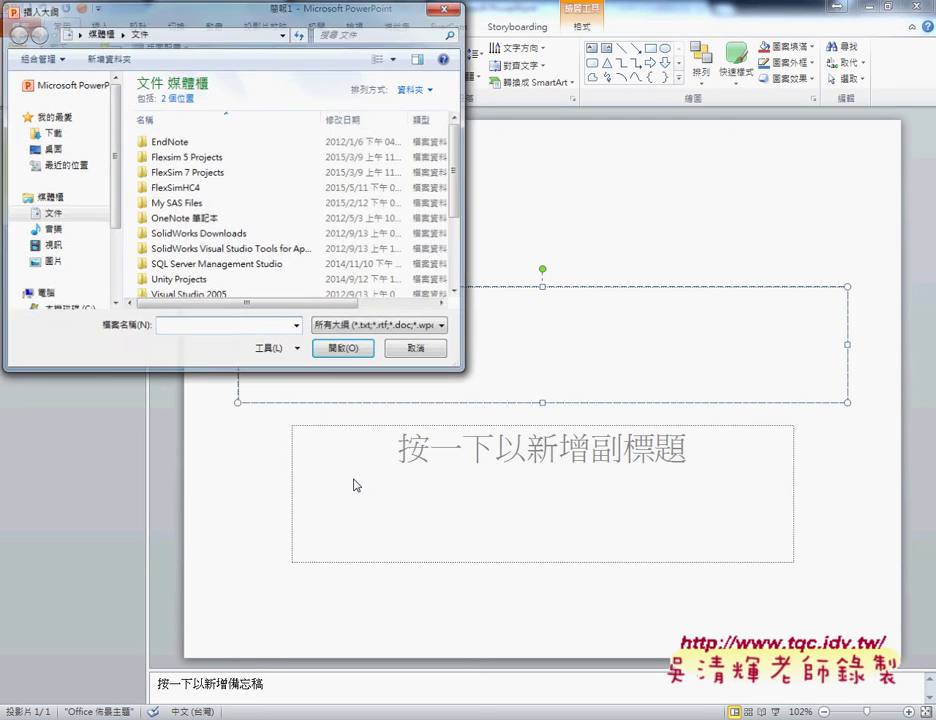
click(57, 150)
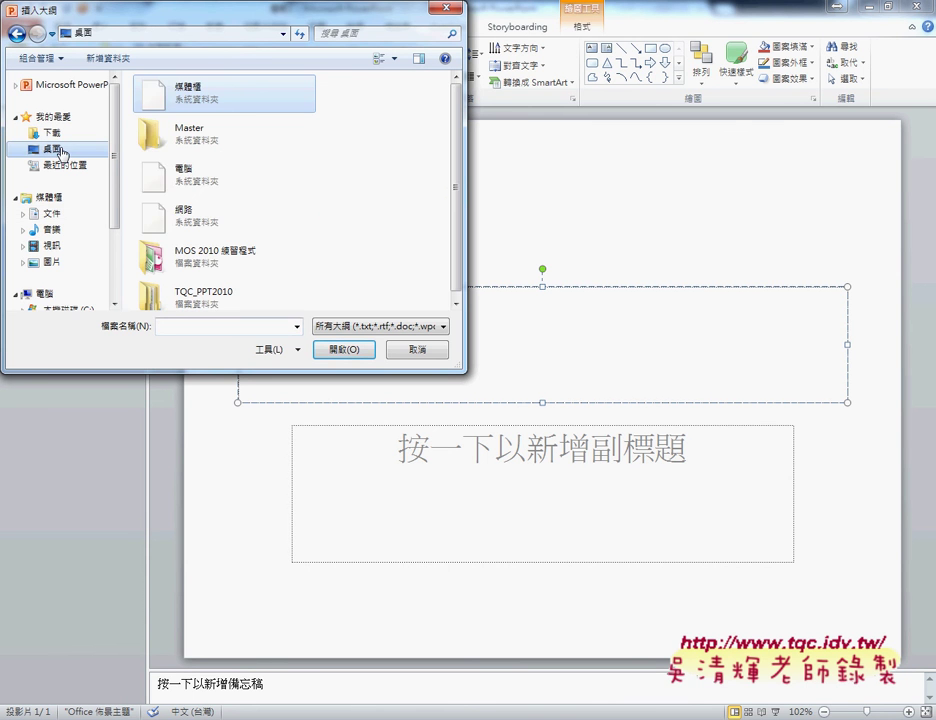
double_click(213, 300)
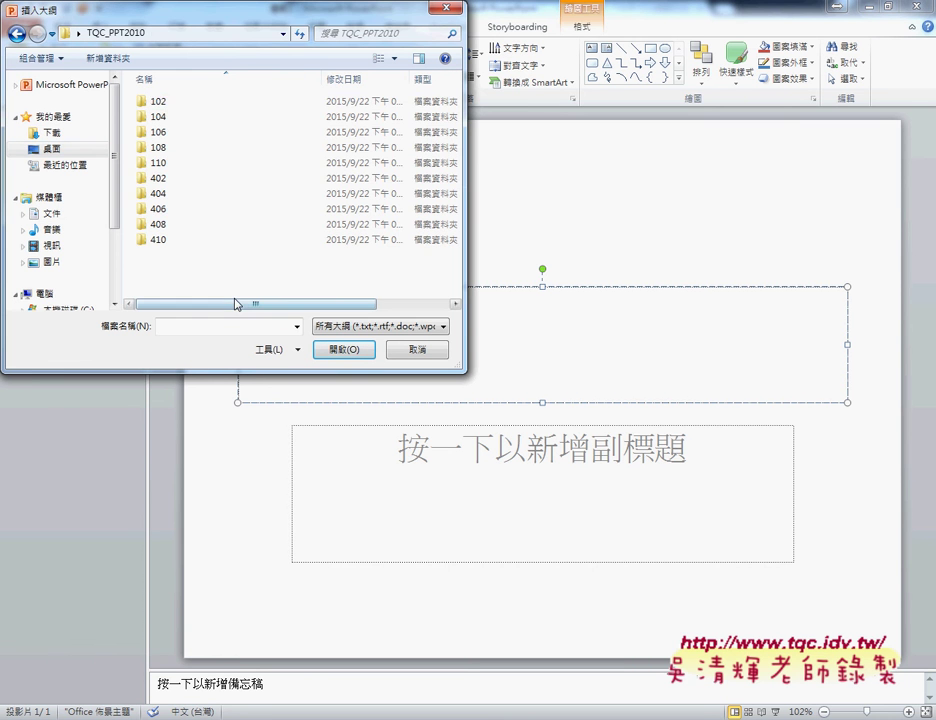
double_click(177, 106)
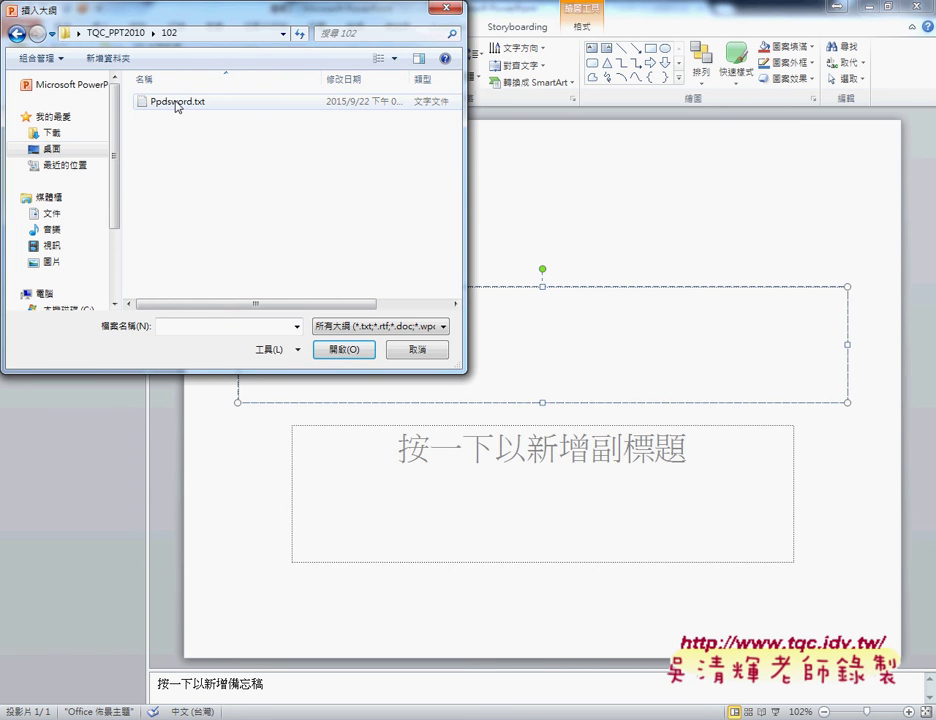
click(200, 103)
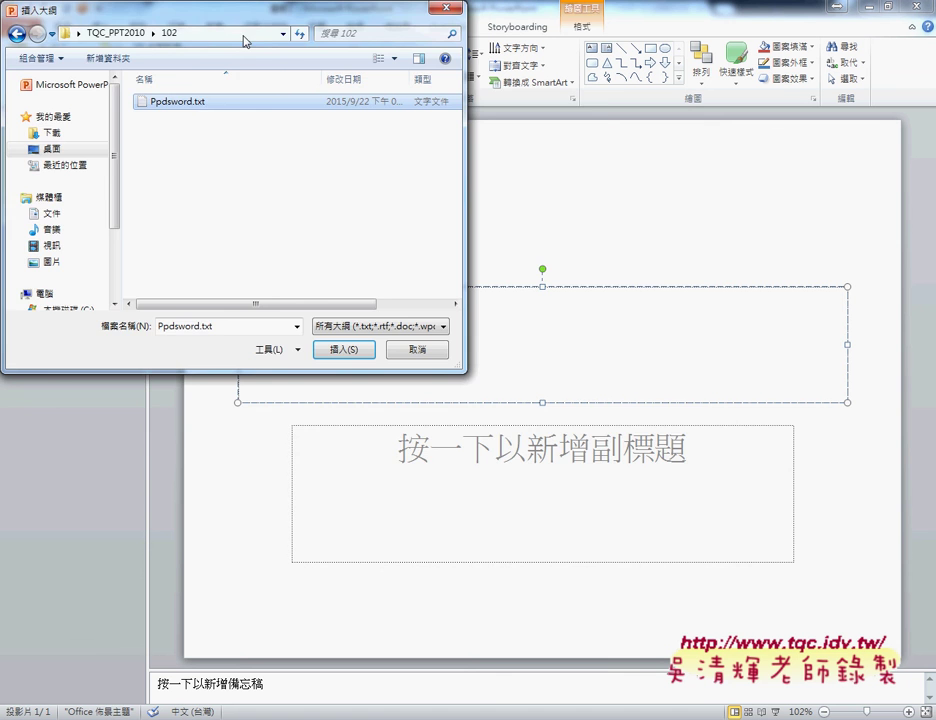
drag(244, 40, 467, 186)
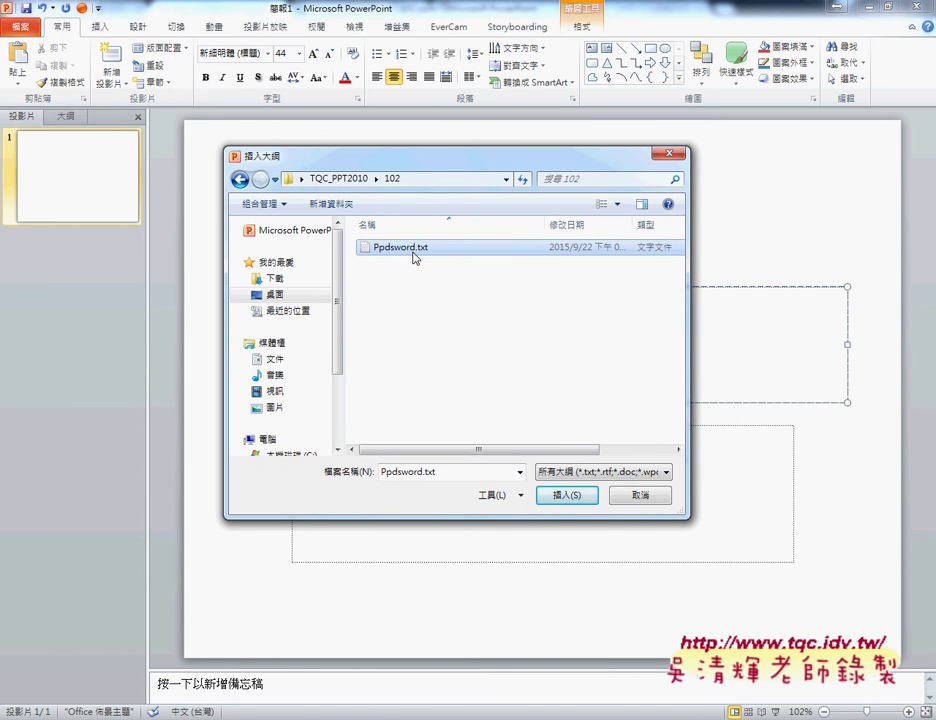
Insert Ppdsword.txt as slides and scroll through the newly added slides.
click(567, 496)
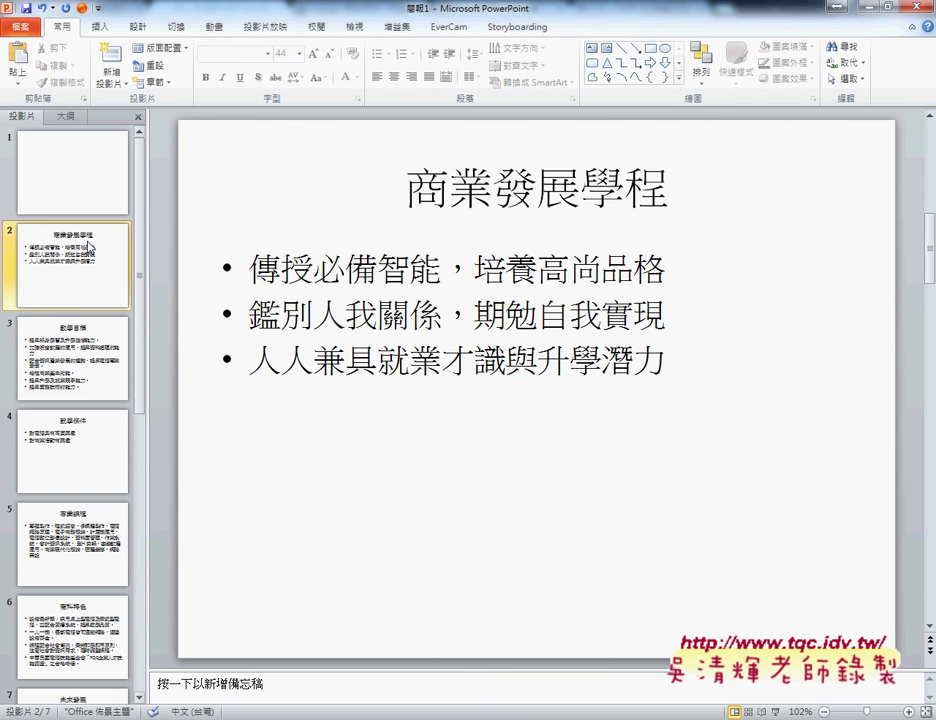
drag(142, 318, 144, 562)
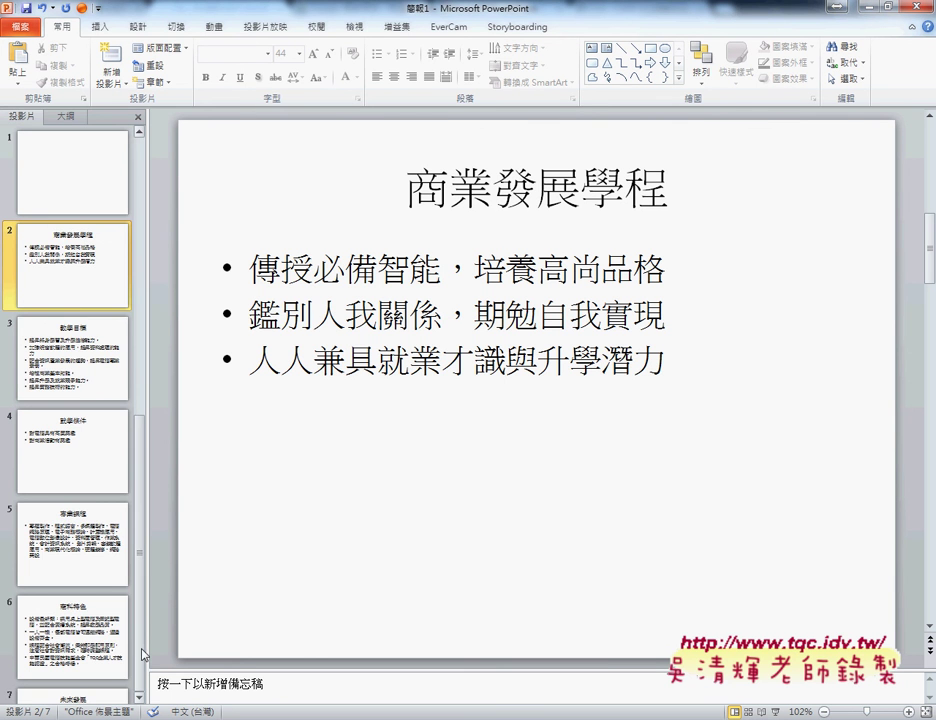
scroll(143, 655, down, 1)
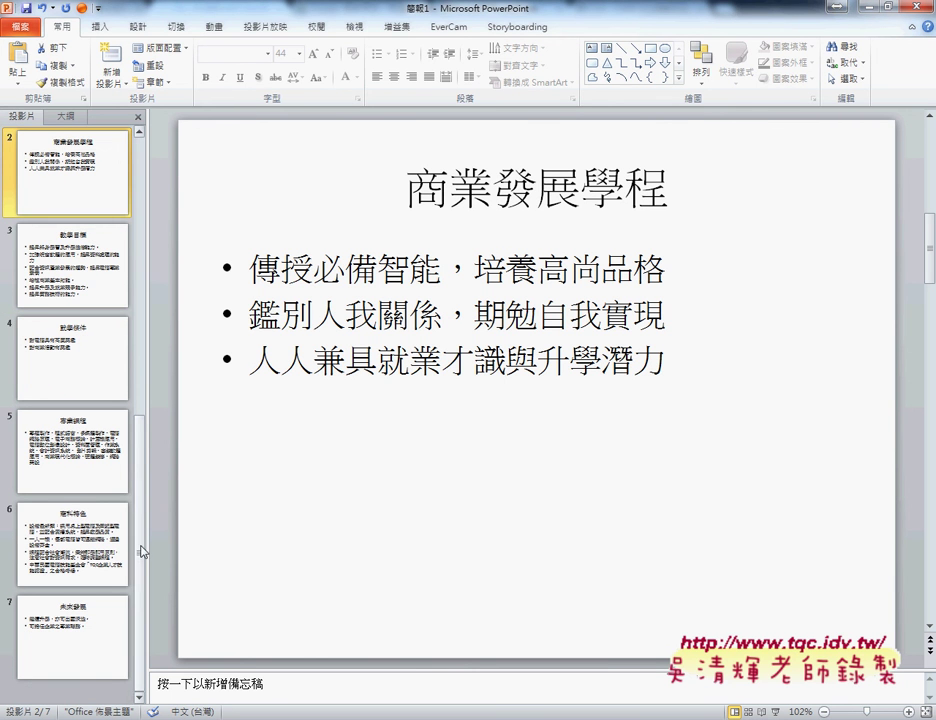
scroll(107, 164, up, 1)
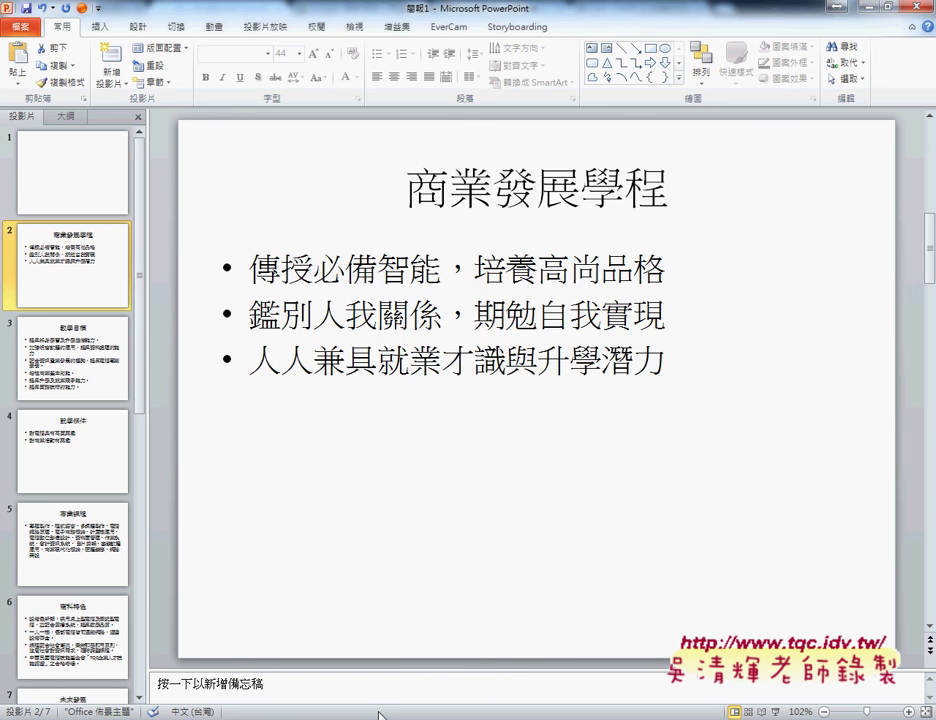
In Notepad, mark how the first line becomes the title and indented lines become bullets.
key(alt+Tab)
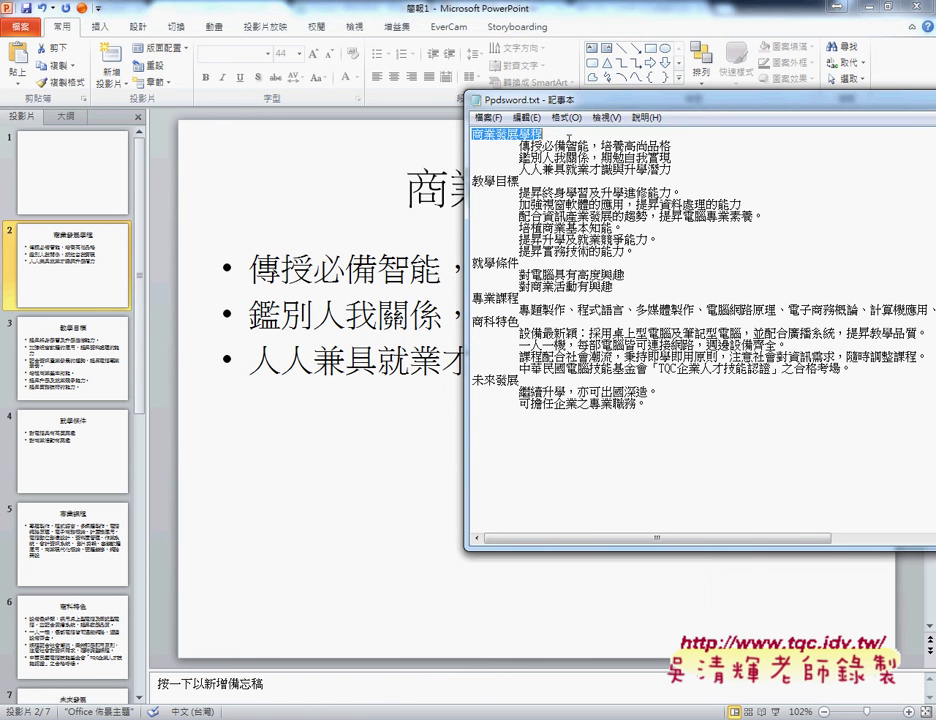
drag(566, 103, 566, 238)
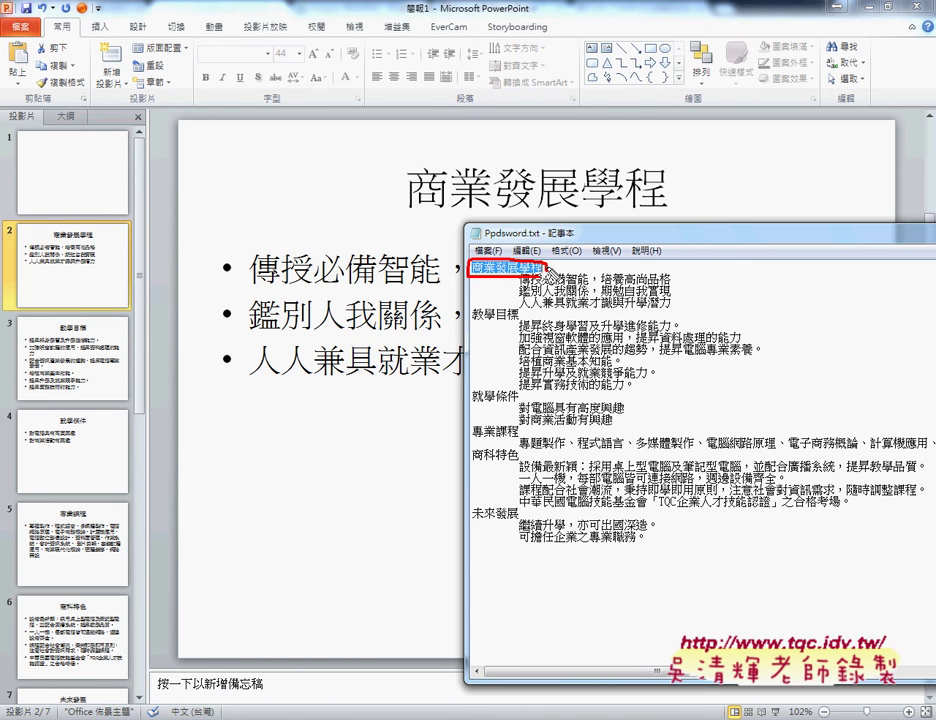
mouse_move(462, 270)
mouse_down()
mouse_move(425, 218)
mouse_move(570, 210)
mouse_up()
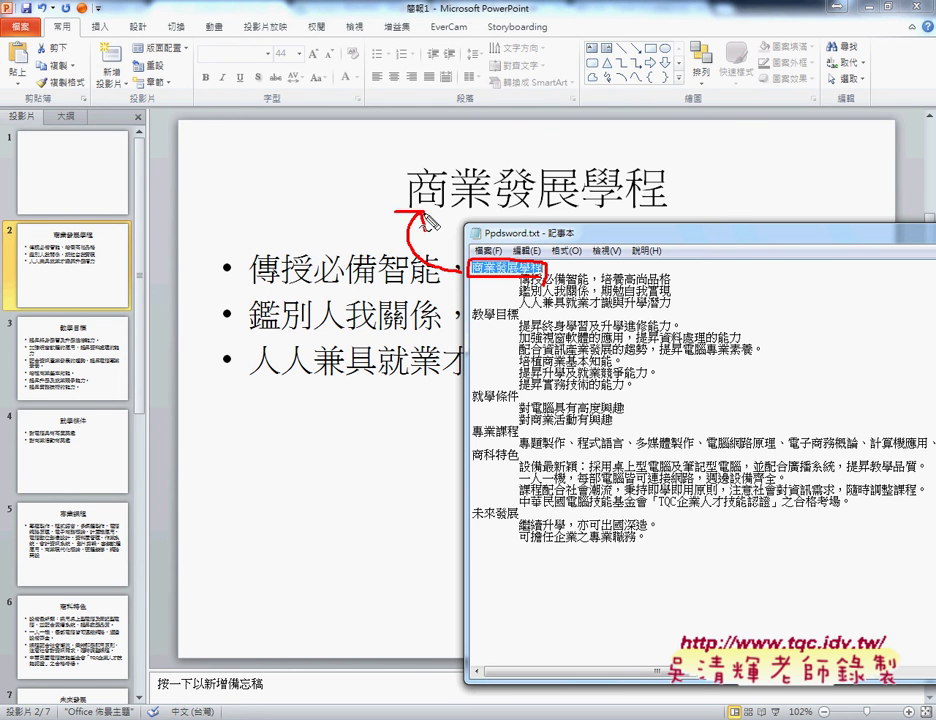
drag(514, 281, 578, 316)
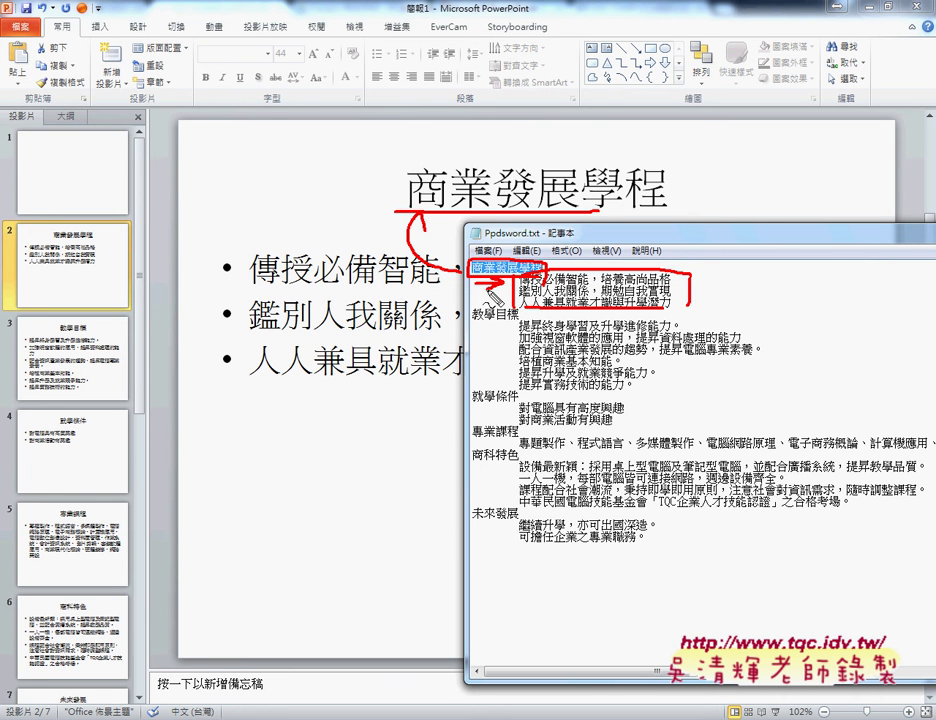
key(Escape)
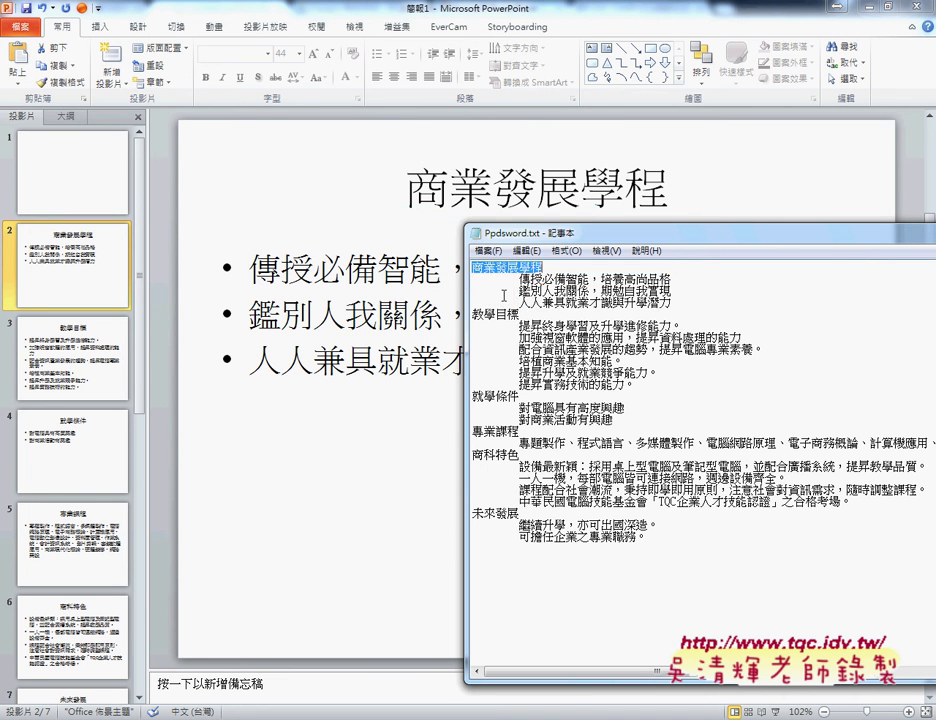
Test removing and restoring the indent before 傳授必備智能, then return to the deck.
key(Down)
key(Home)
key(Delete)
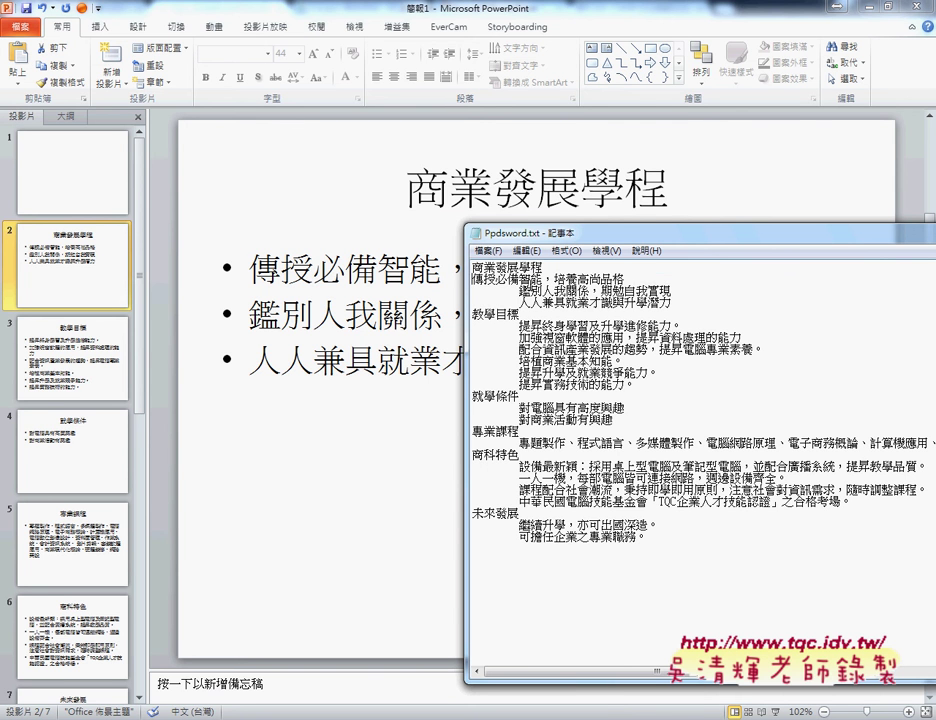
key(Tab)
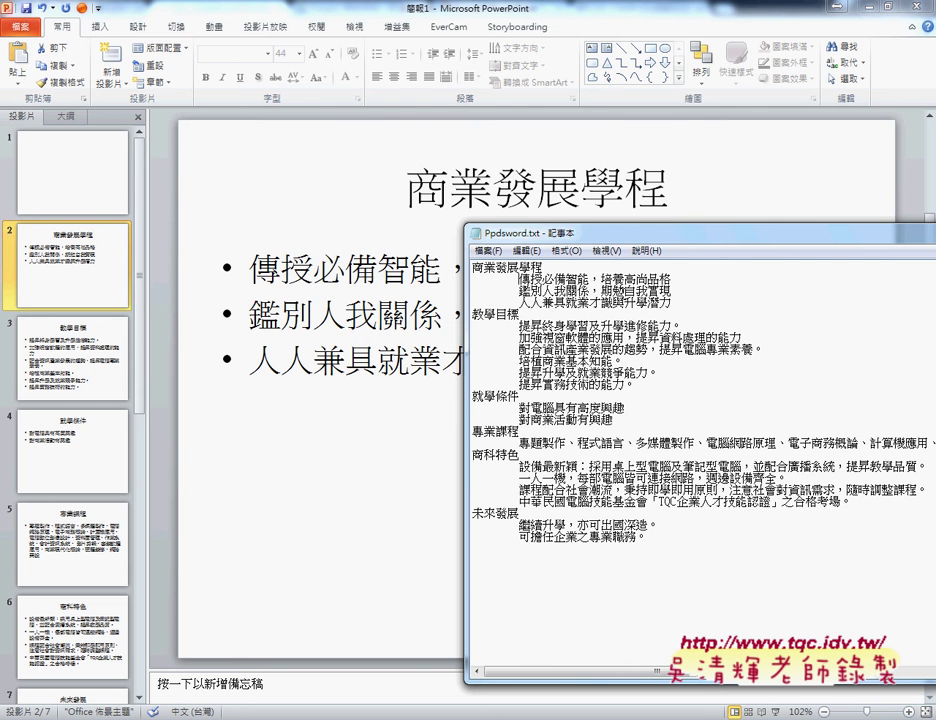
key(shift+Down)
key(shift+Down)
key(shift+Down)
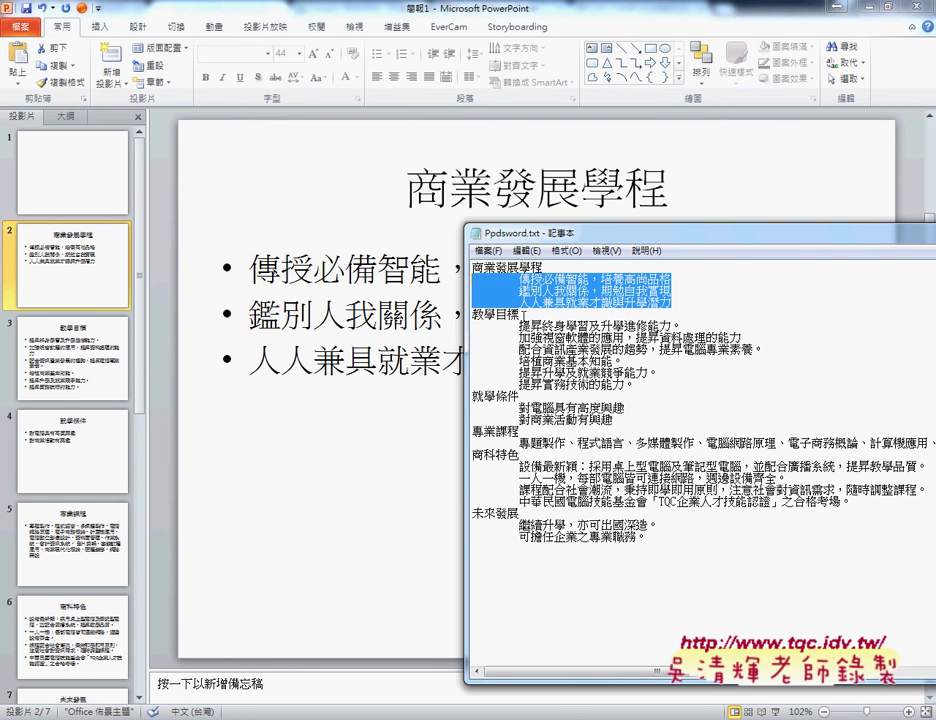
click(524, 314)
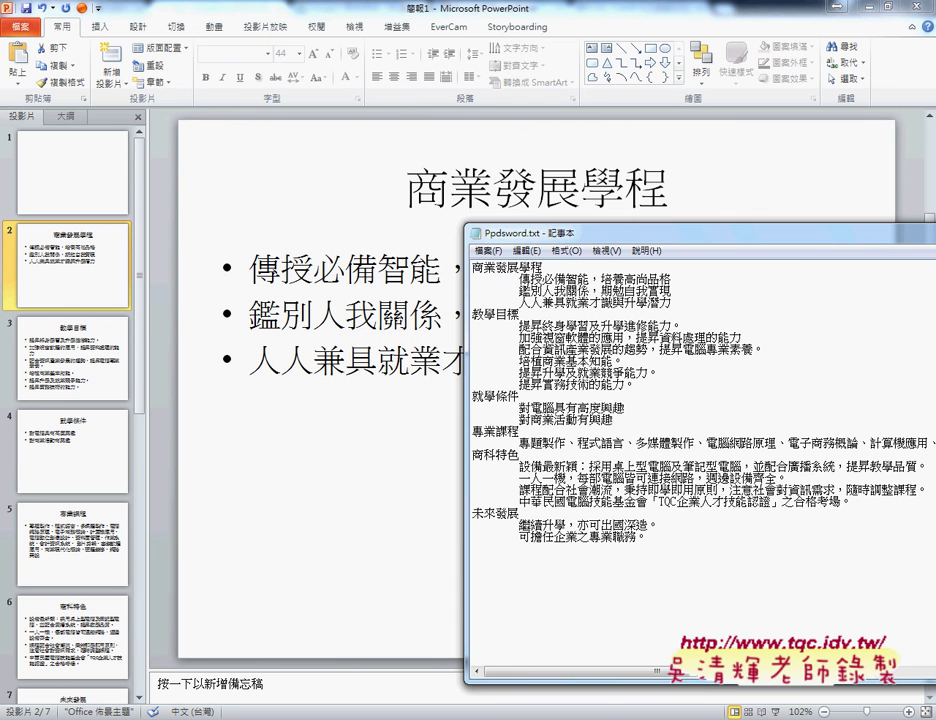
click(48, 136)
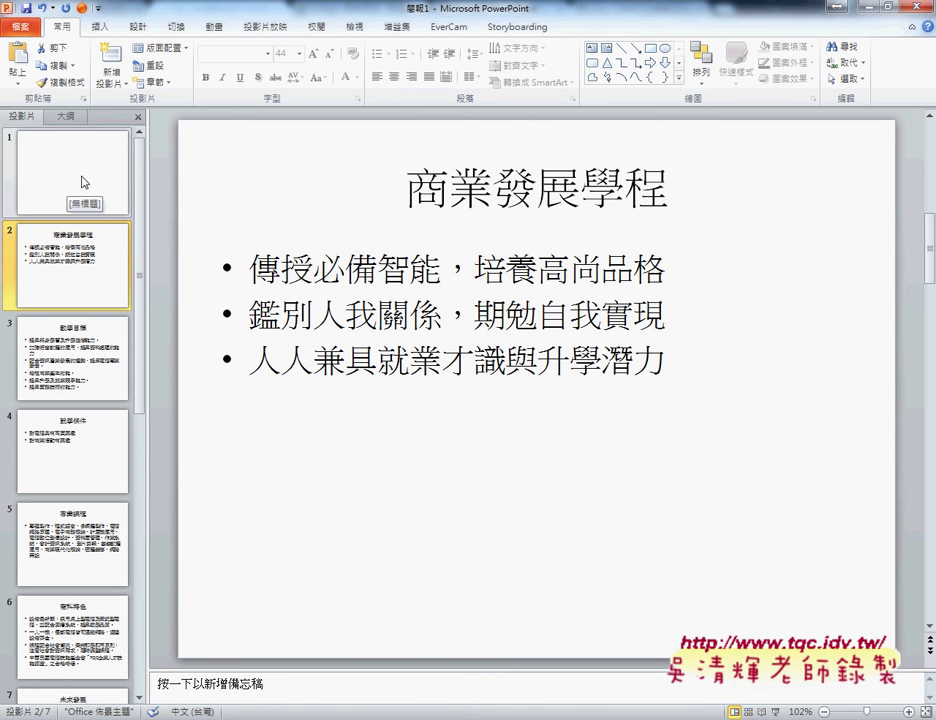
Remove the blank slide 1 from the Slides pane, leaving six slides.
click(82, 184)
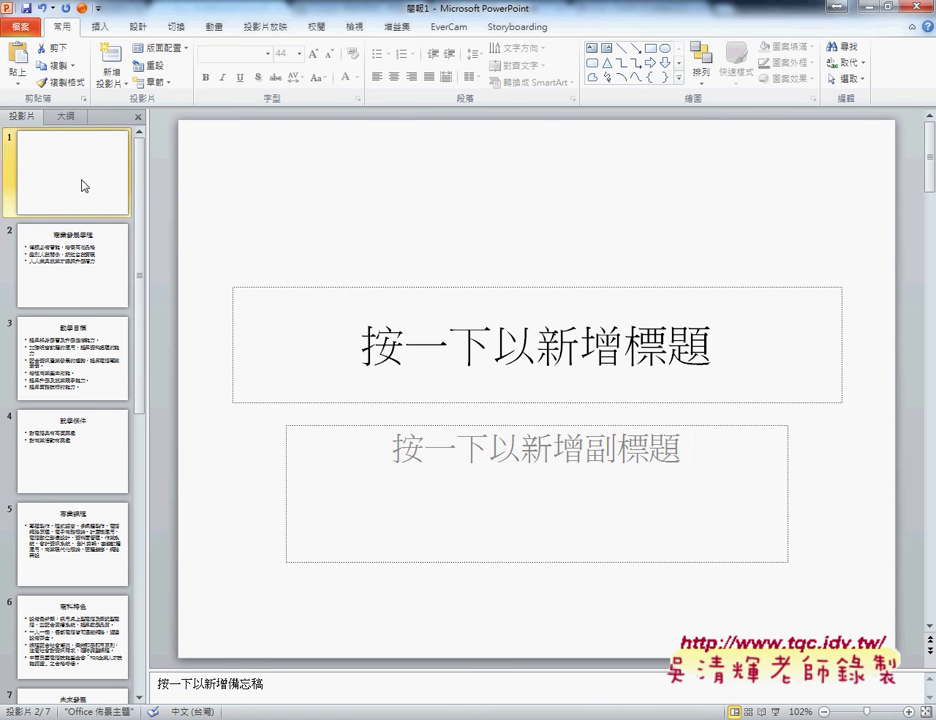
right_click(83, 185)
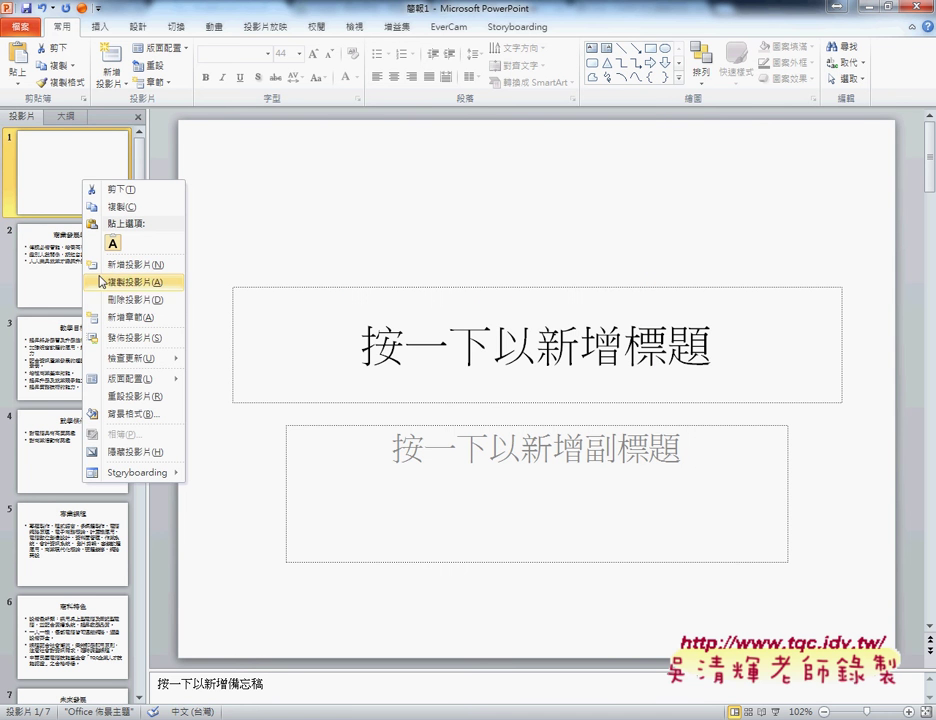
click(129, 300)
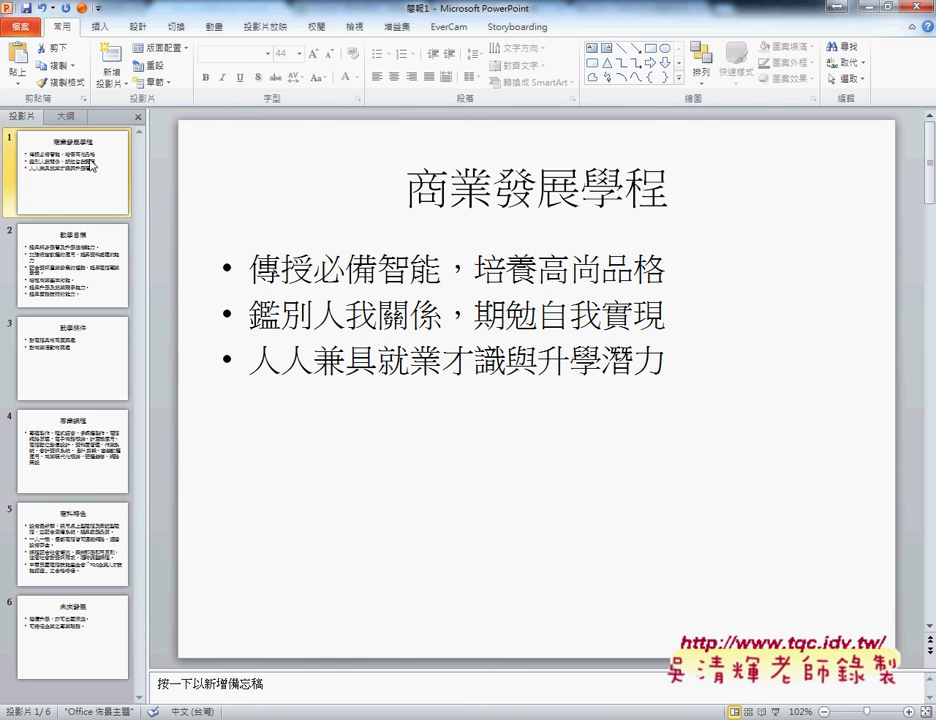
click(110, 85)
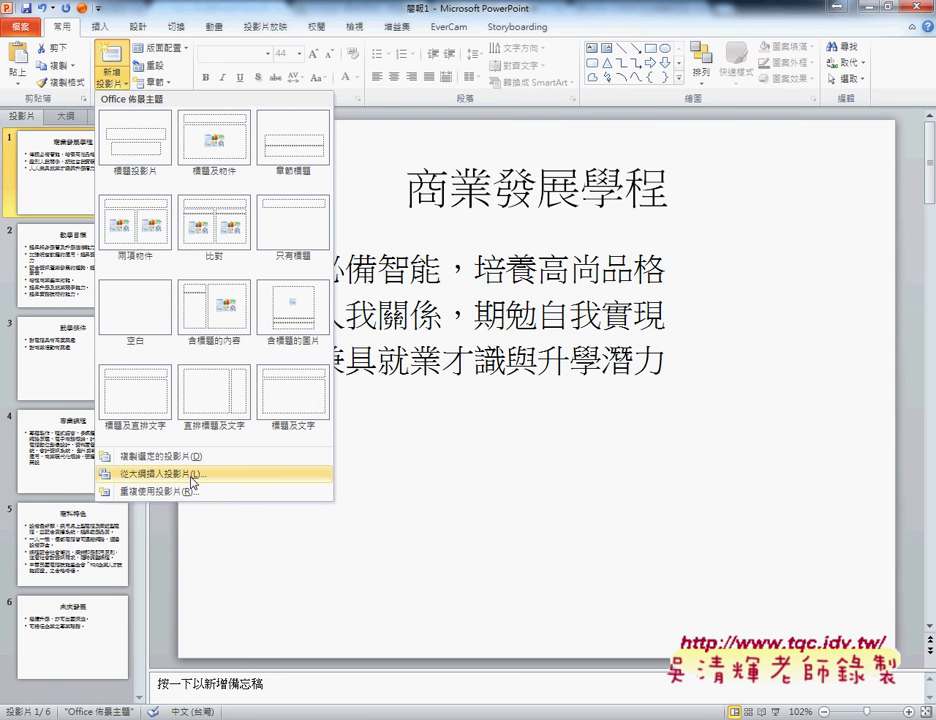
Check the exam PDF, then drag the 專業課程 slide to the top of the Slides pane.
mouse_move(300, 714)
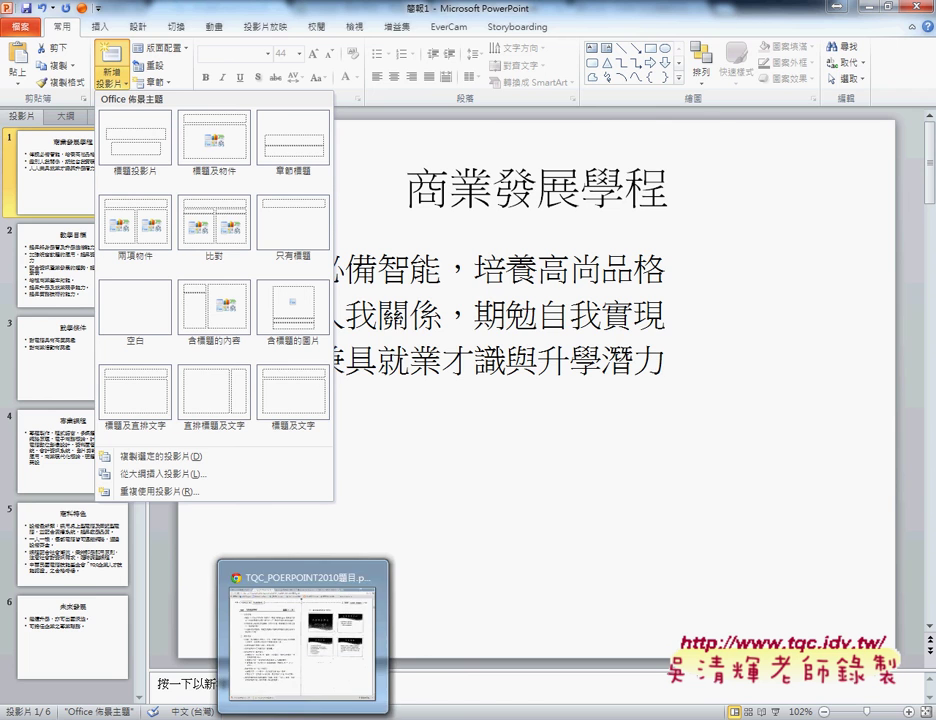
click(313, 690)
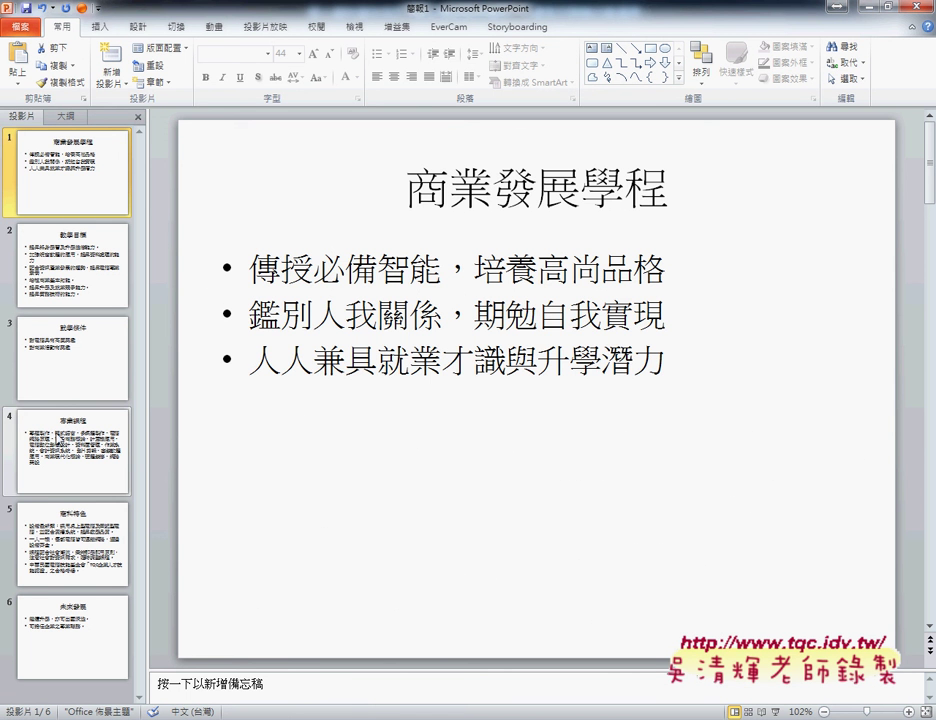
click(72, 437)
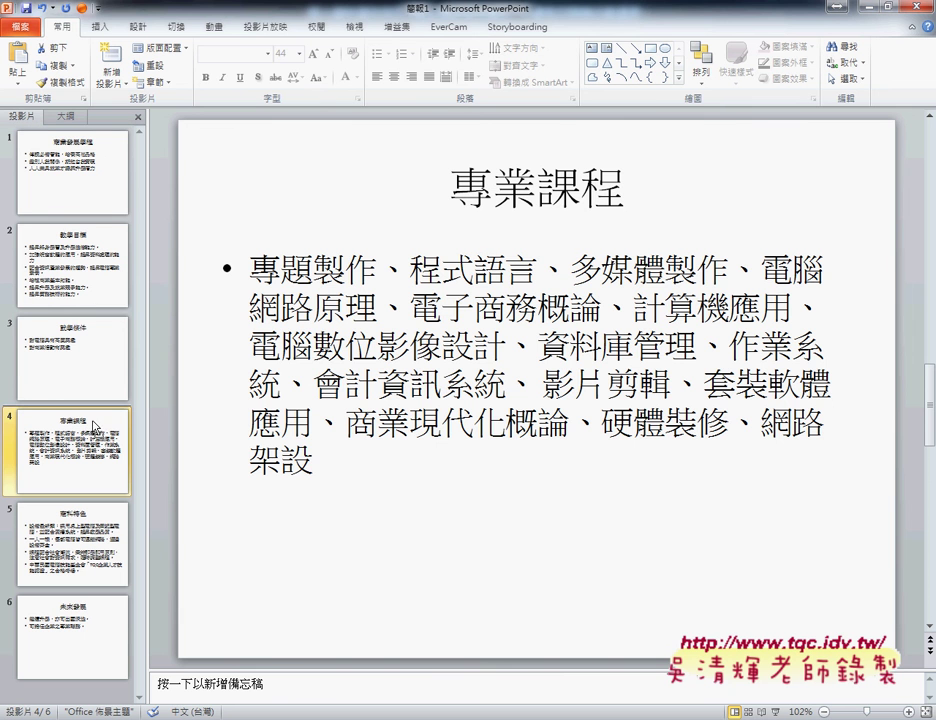
drag(100, 156, 99, 150)
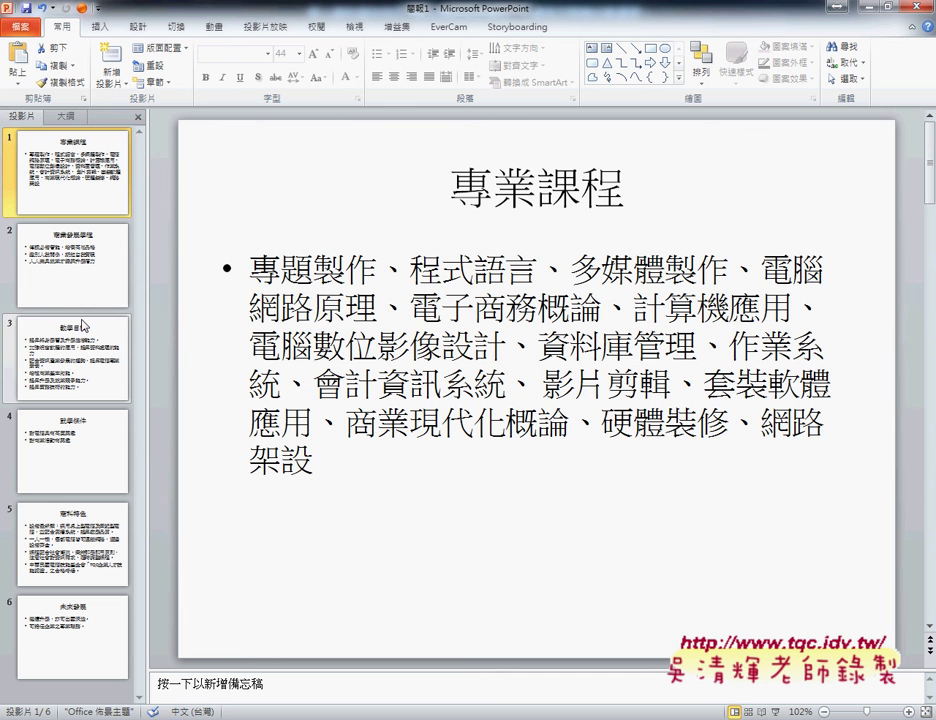
Review the 商業發展學程 and 教學目標 slides, then preview the show from 專業課程.
click(83, 291)
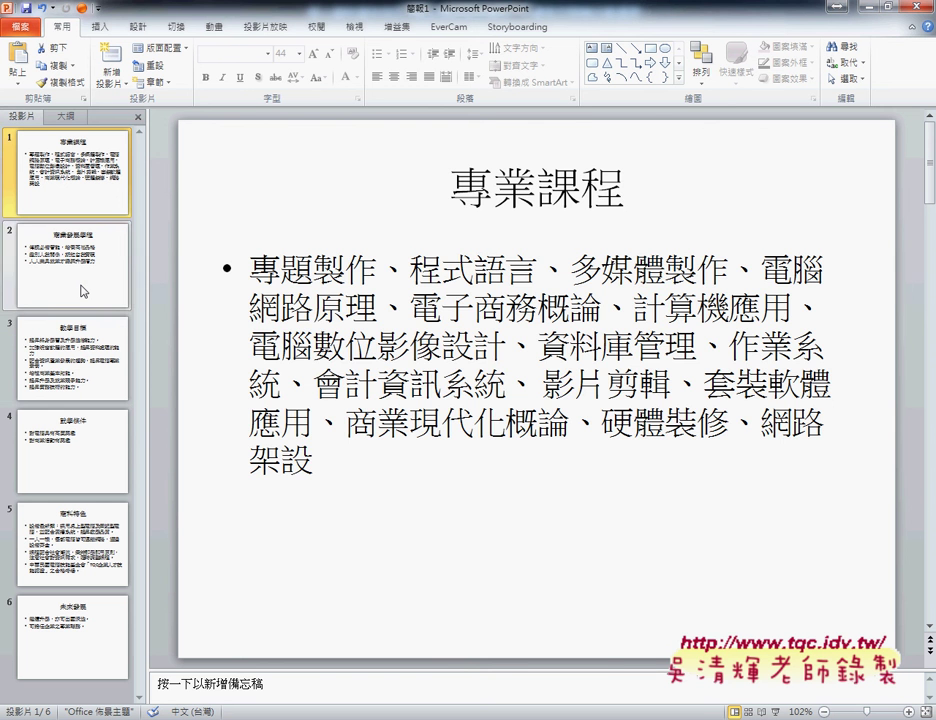
click(92, 395)
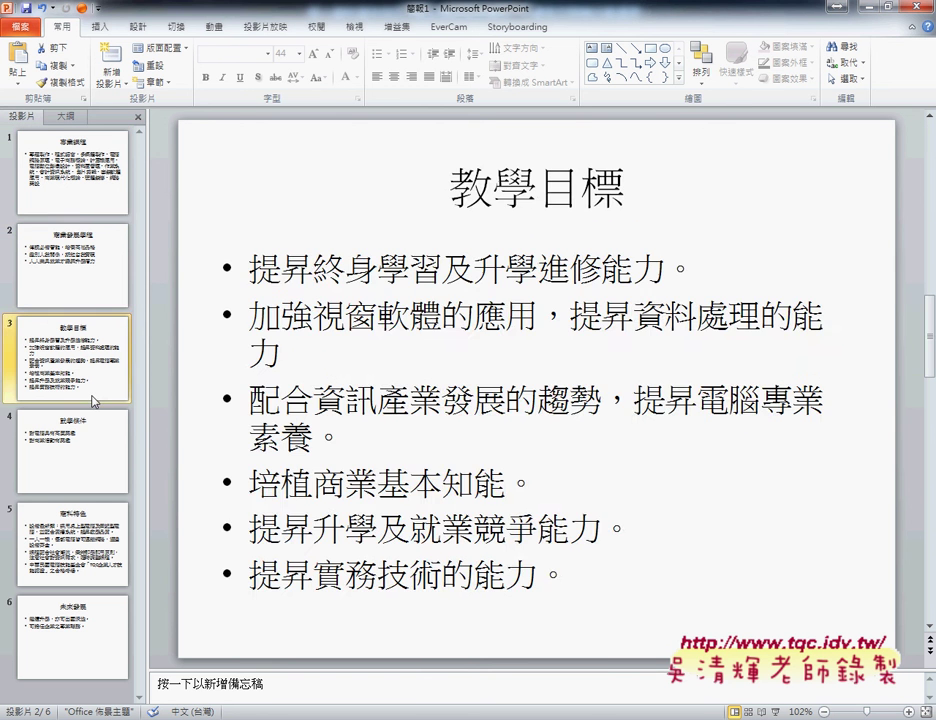
click(70, 165)
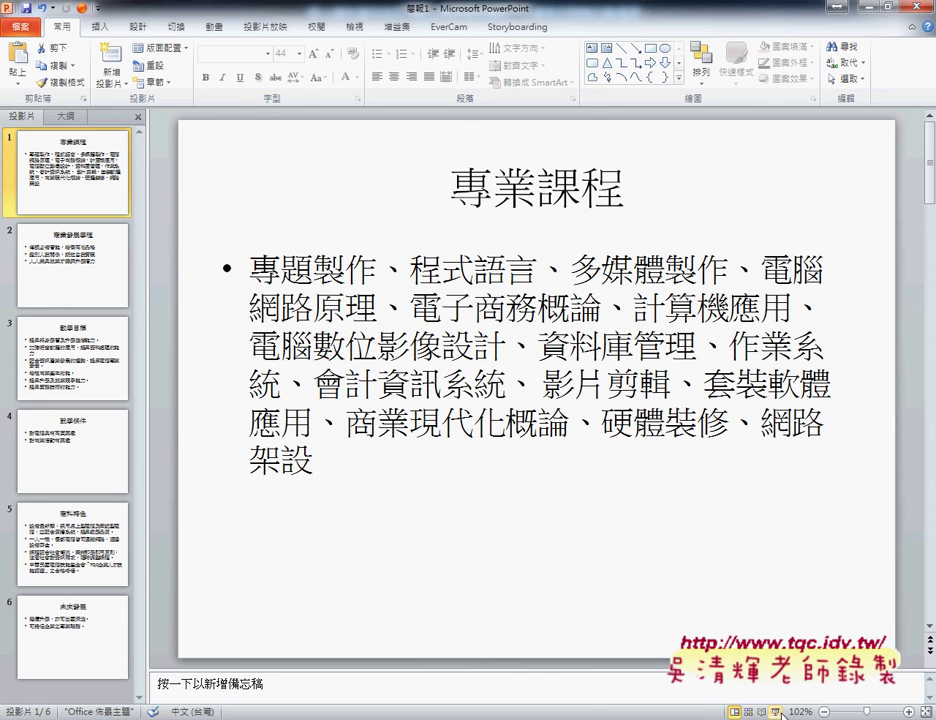
click(782, 712)
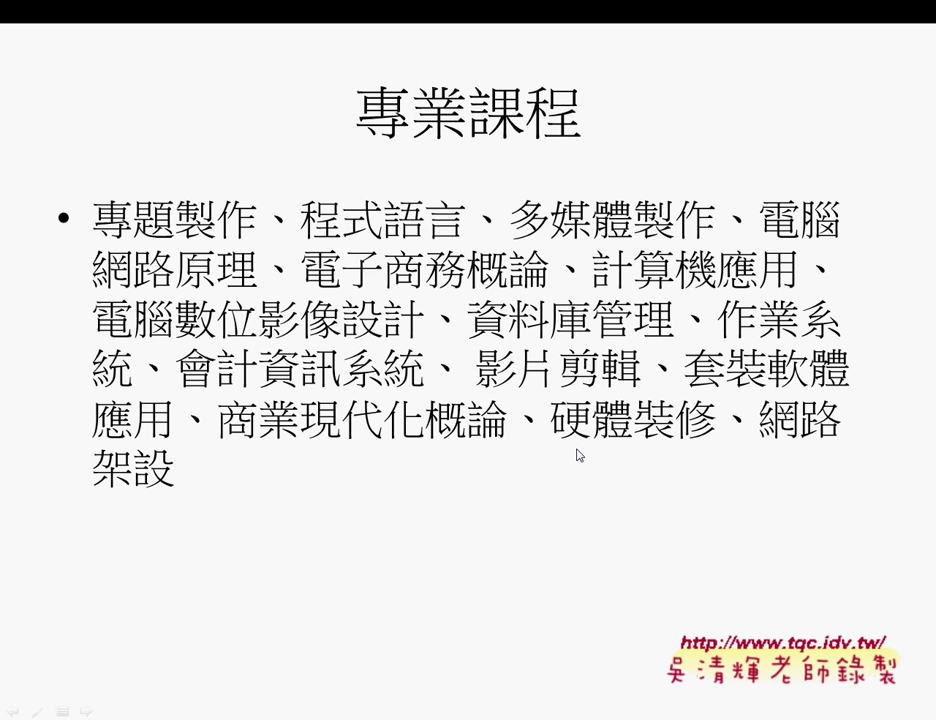
key(Escape)
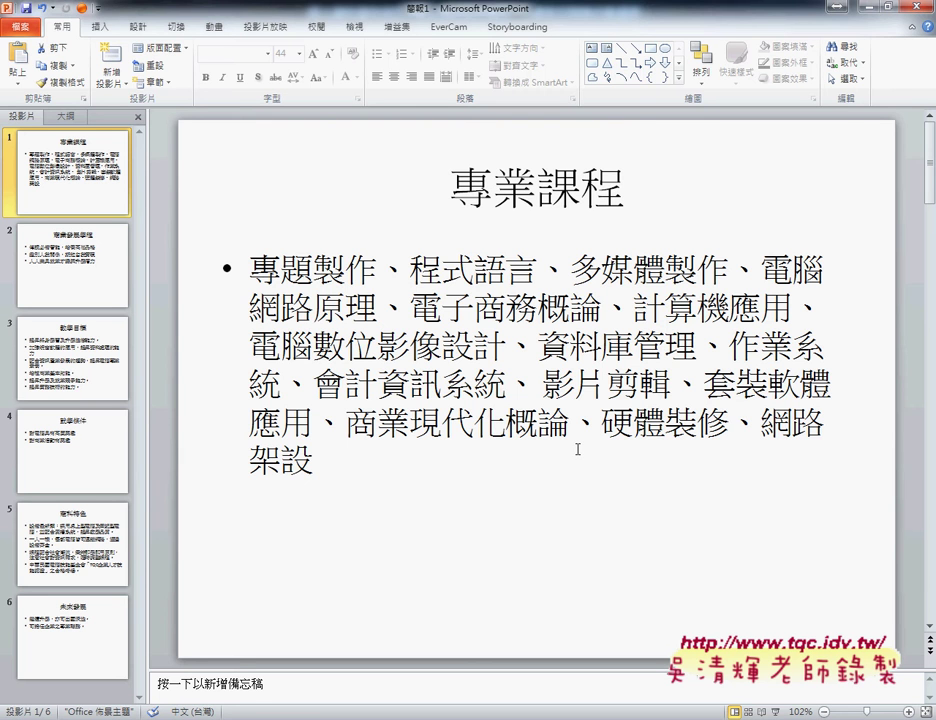
Browse the Design tab's theme gallery and mark the blue Wave theme without applying it.
click(139, 28)
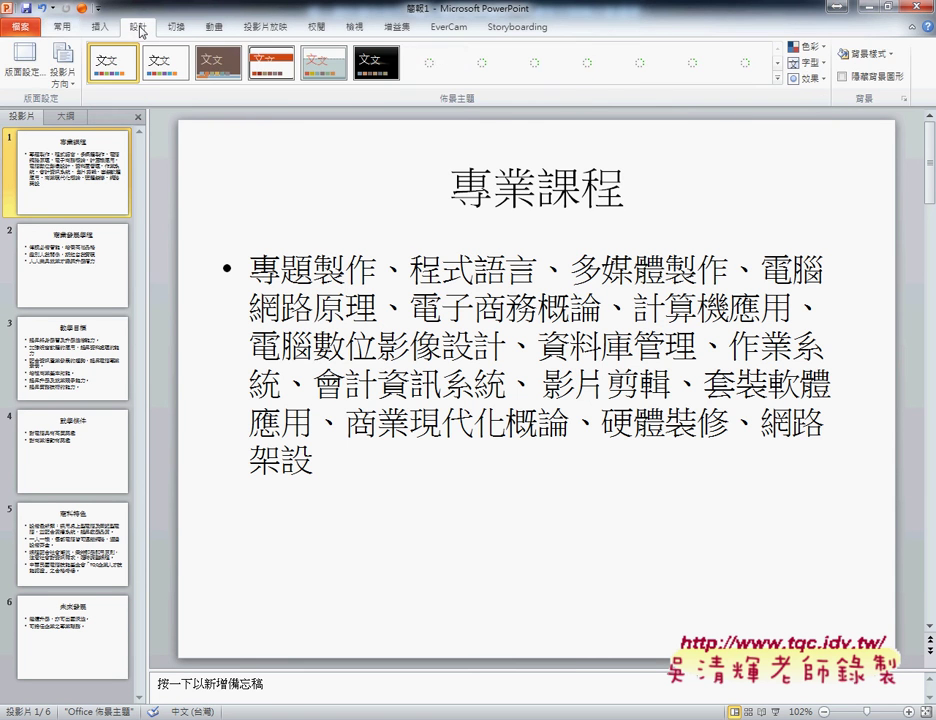
click(777, 77)
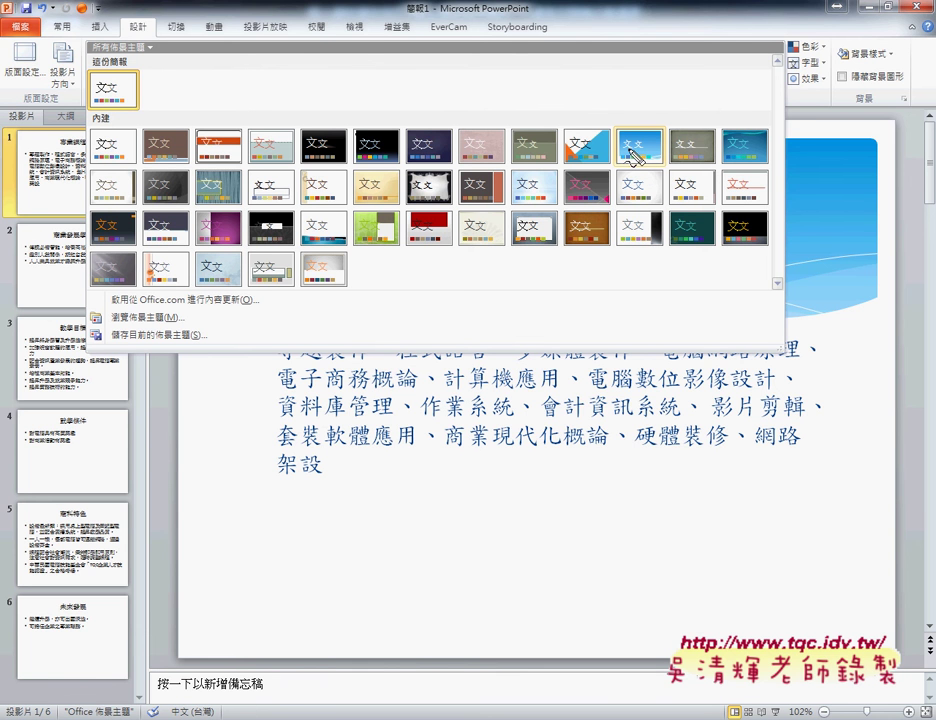
mouse_move(656, 170)
mouse_down()
mouse_move(607, 128)
mouse_move(658, 168)
mouse_up()
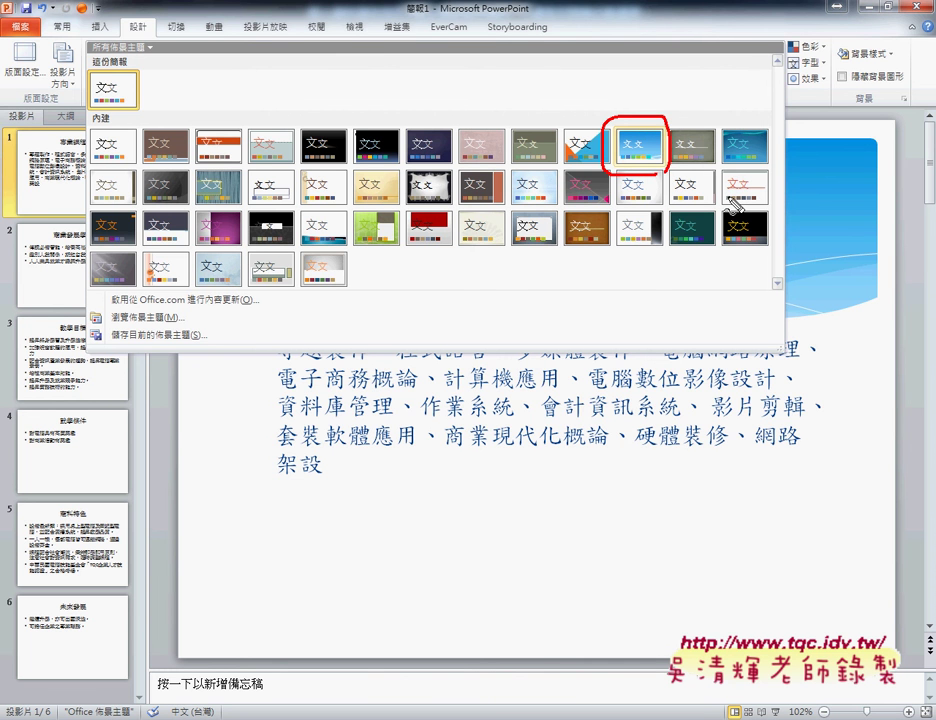
key(Escape)
Apply the Wave (波形) theme to all slides and check slides 1 and 2.
click(777, 79)
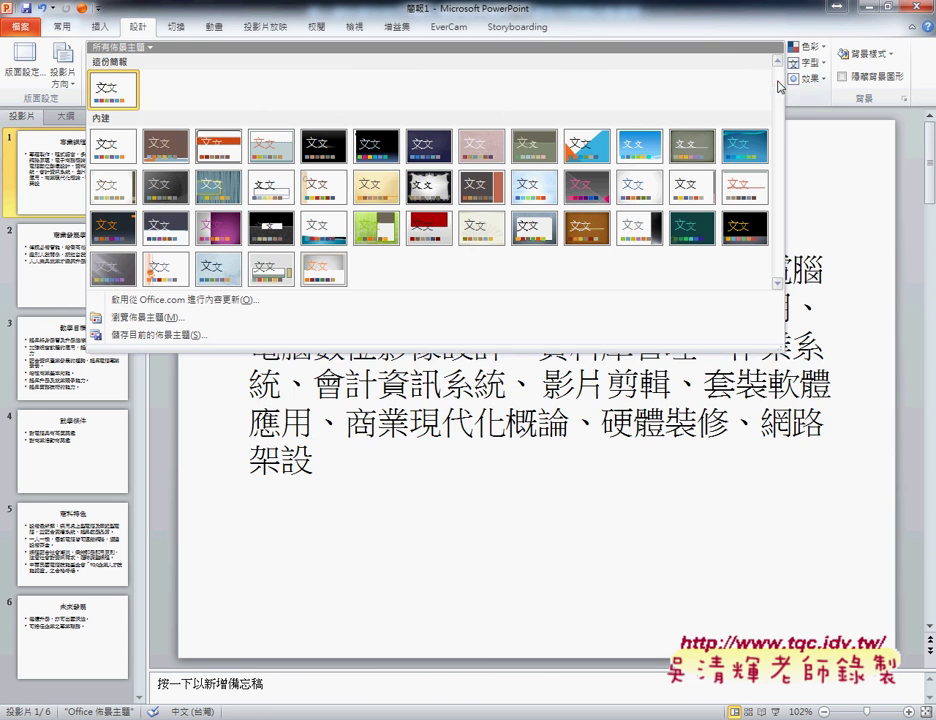
click(632, 146)
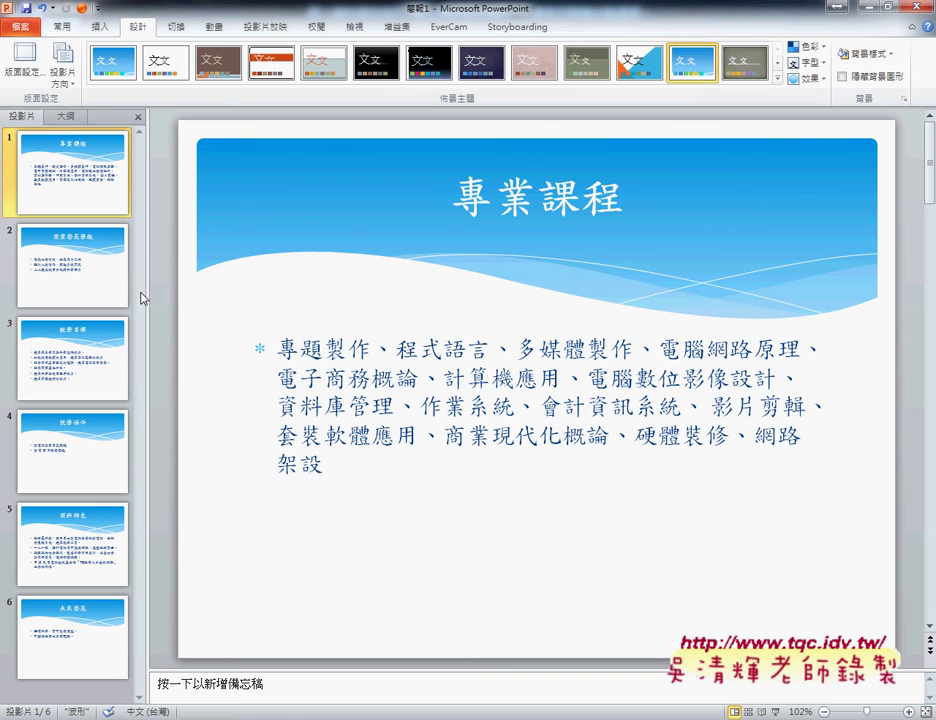
click(94, 294)
click(112, 196)
click(777, 78)
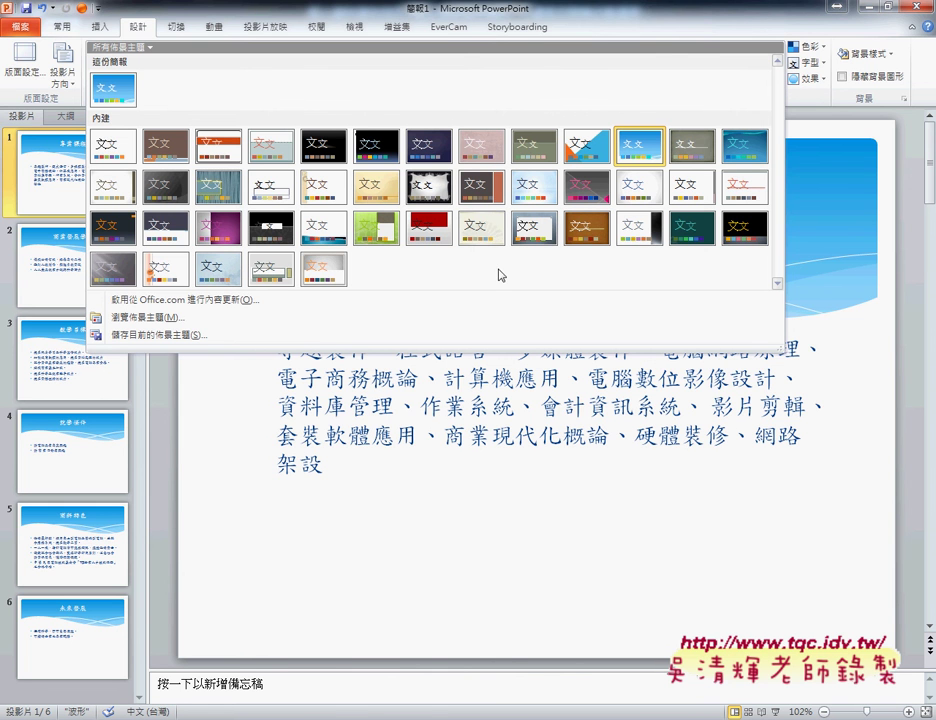
key(Escape)
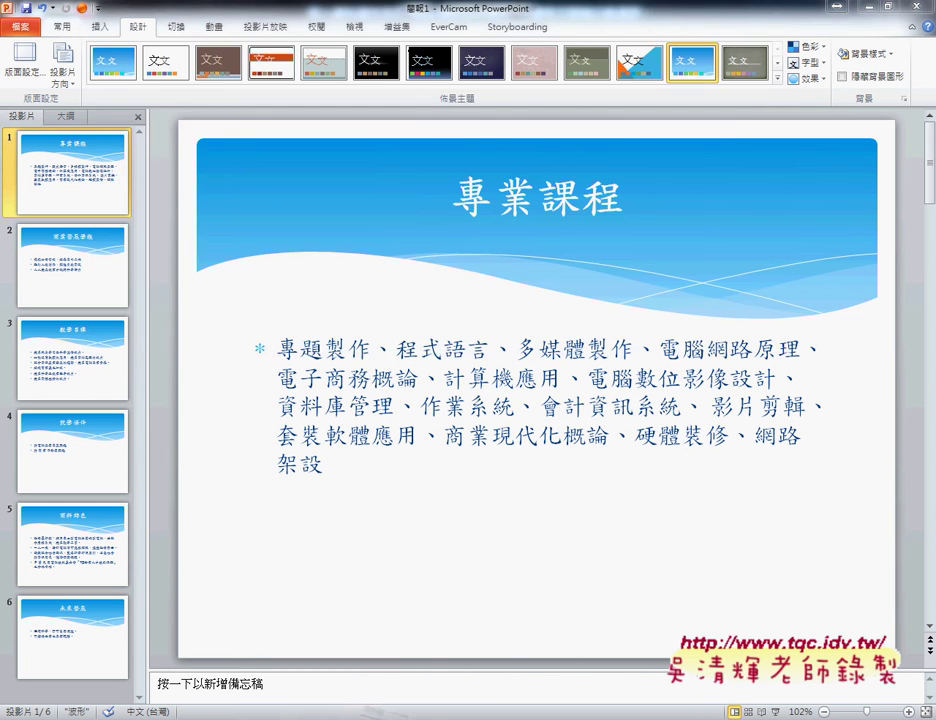
key(alt+Tab)
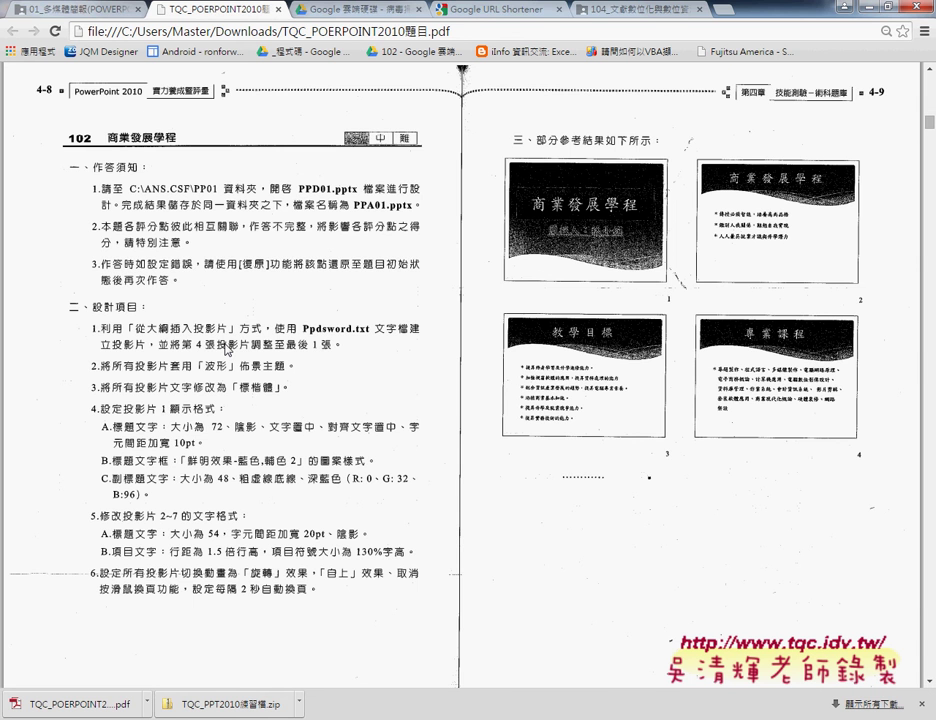
Insert a new Title Slide at the start of the deck, ahead of 專業課程, and click into its title placeholder.
key(alt+Tab)
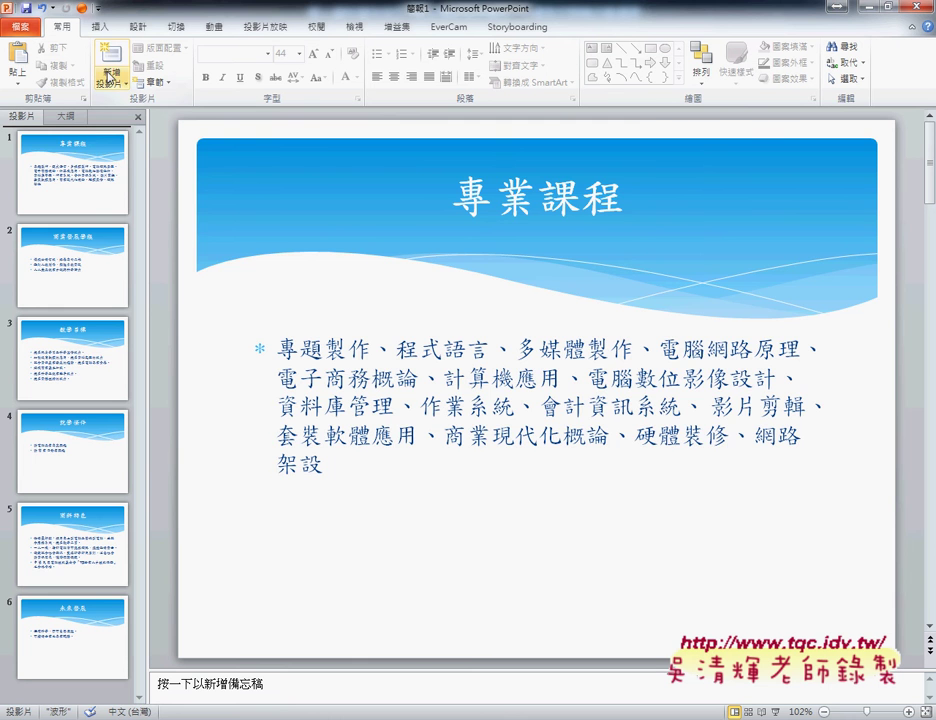
click(112, 62)
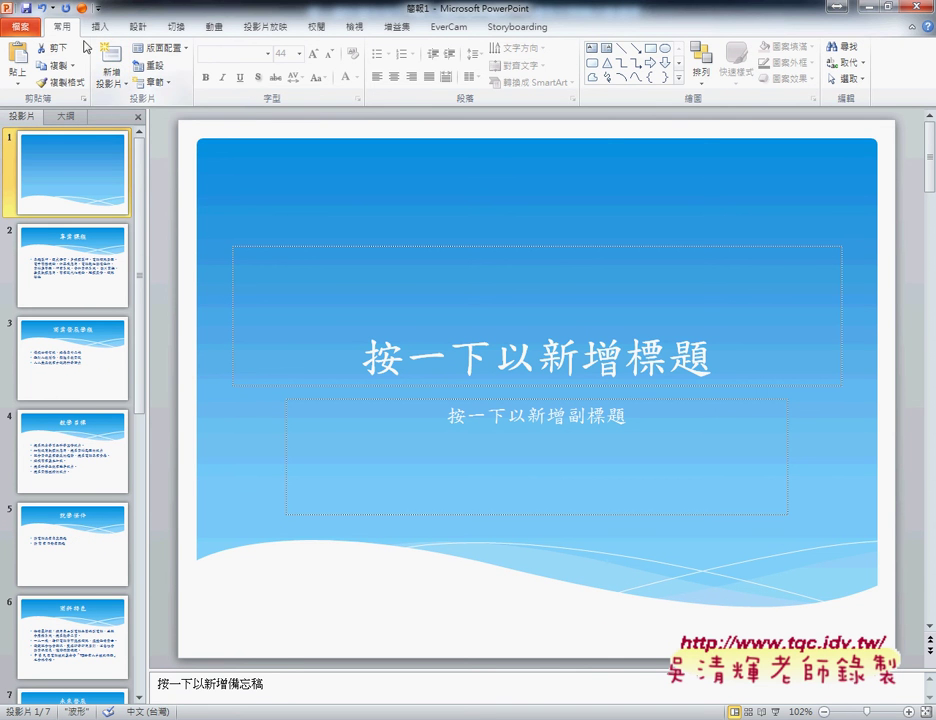
click(597, 360)
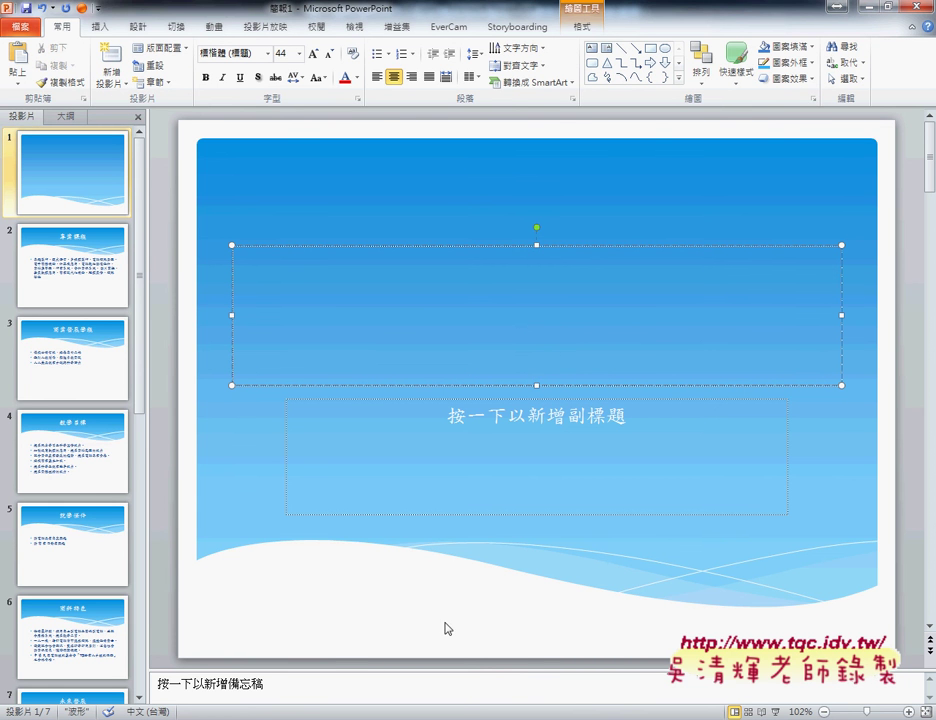
mouse_move(258, 719)
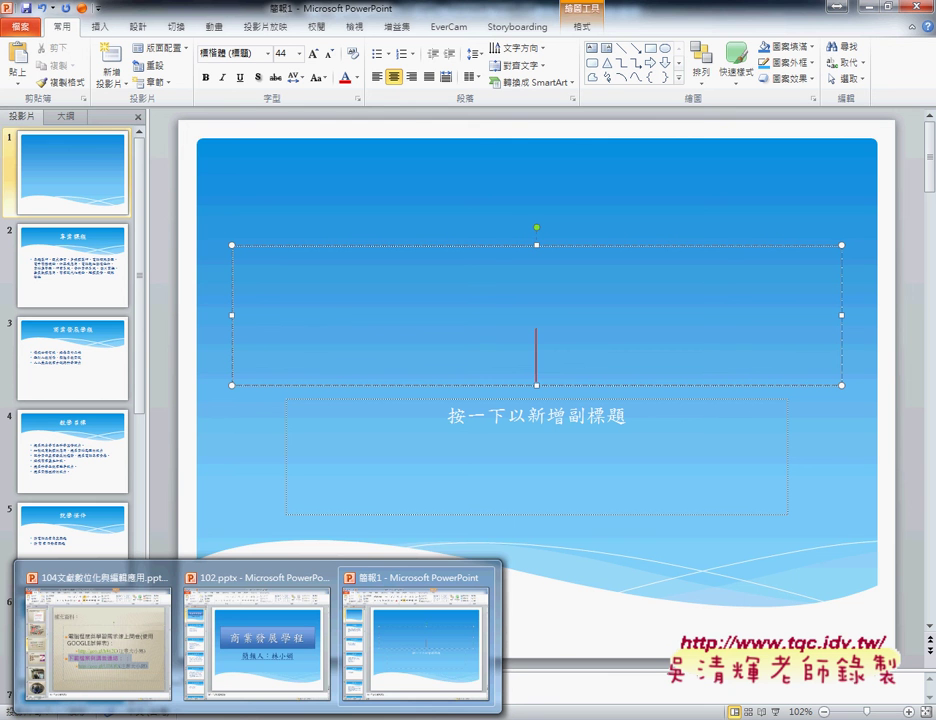
mouse_move(302, 719)
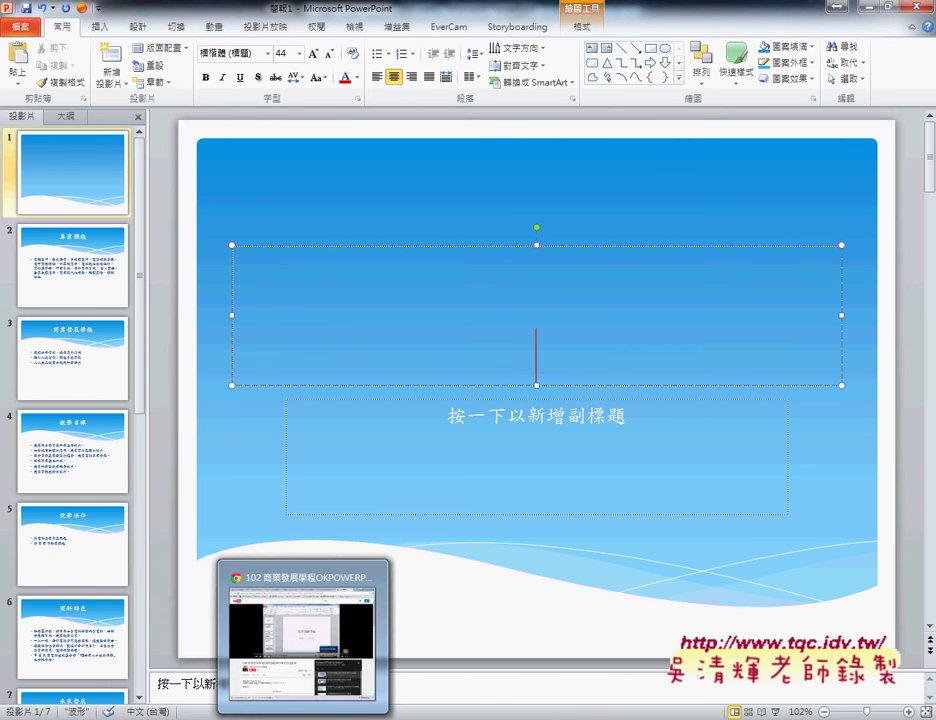
Check the title-slide task in the exam PDF and the 102.pptx reference, then return to 簡報1.
click(302, 640)
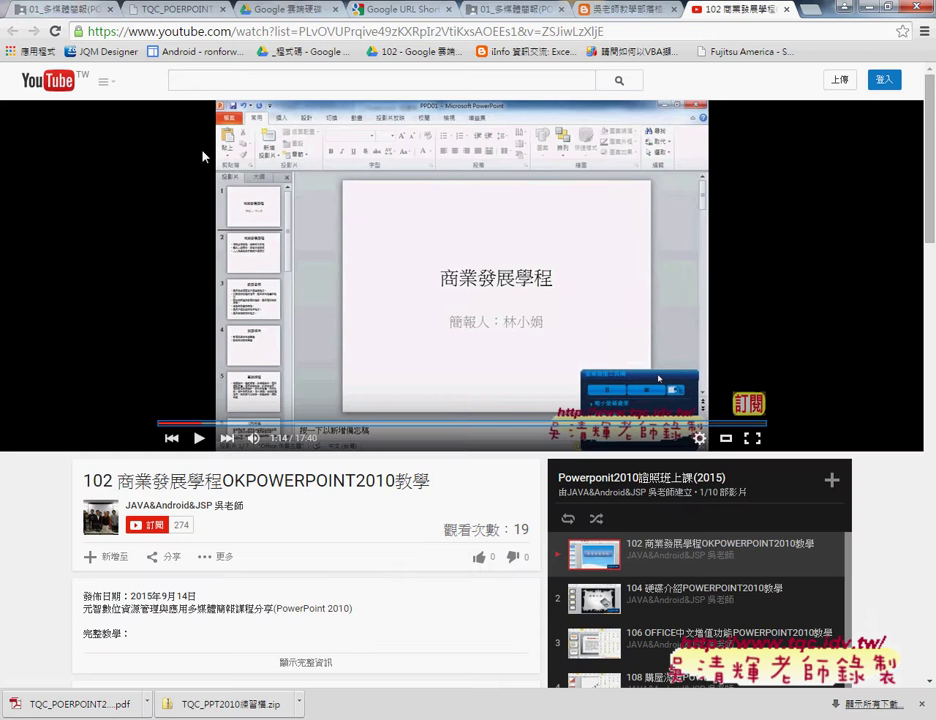
click(166, 11)
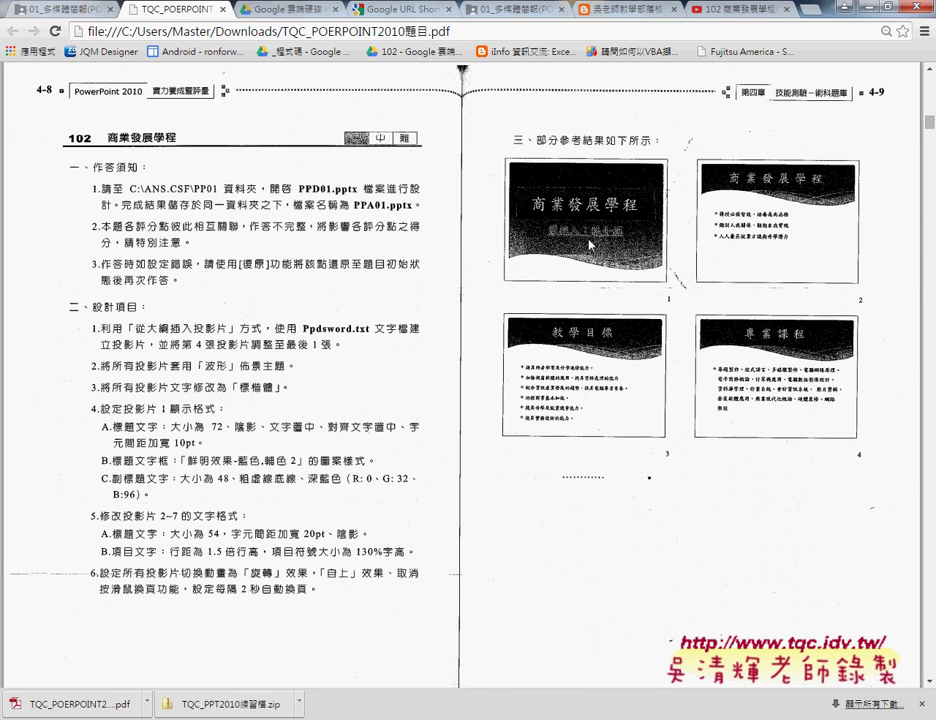
key(alt+Tab)
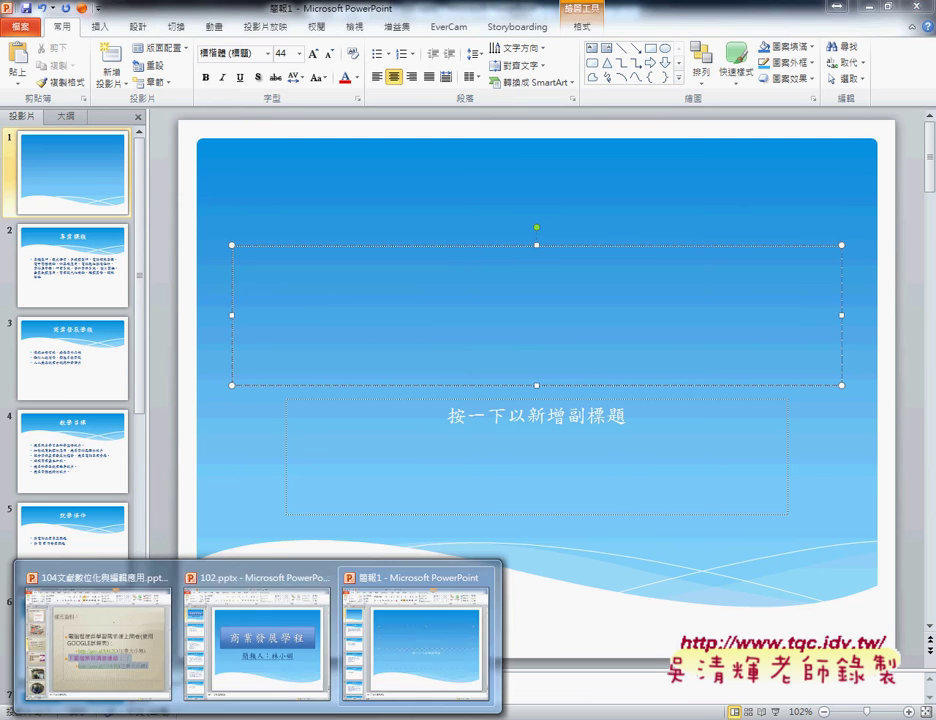
click(303, 662)
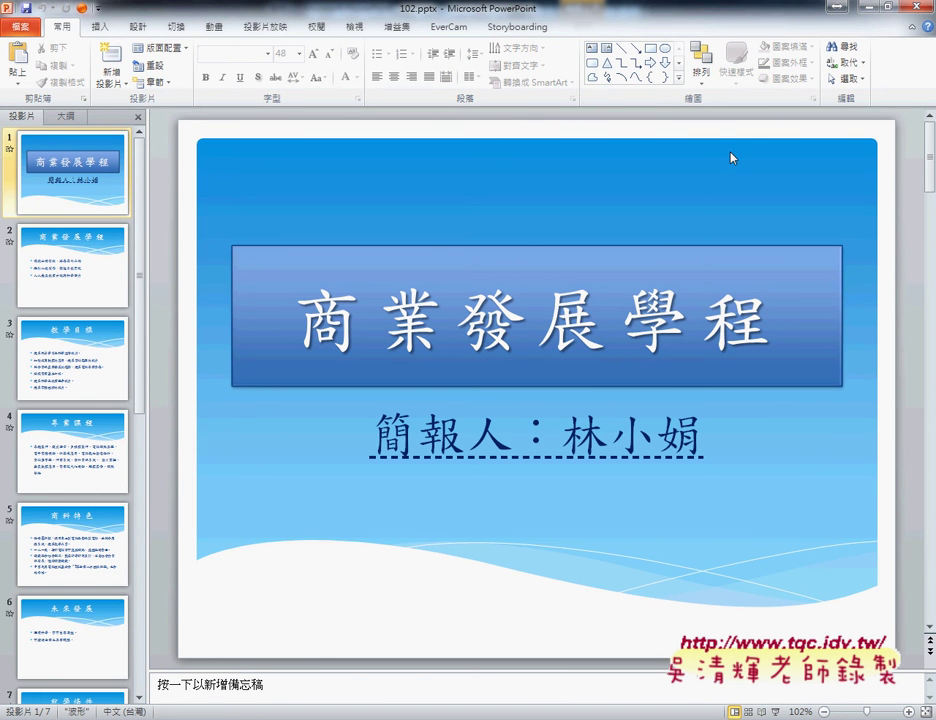
key(alt+Tab)
Type the title 商業發展學程 into the first slide's title placeholder.
click(538, 360)
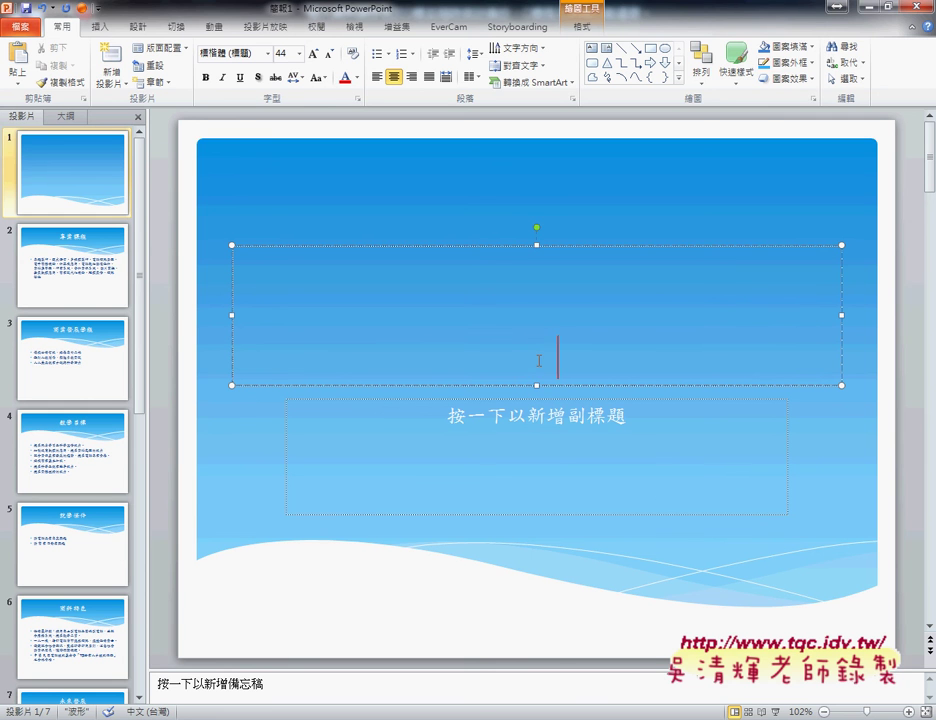
text(商業發)
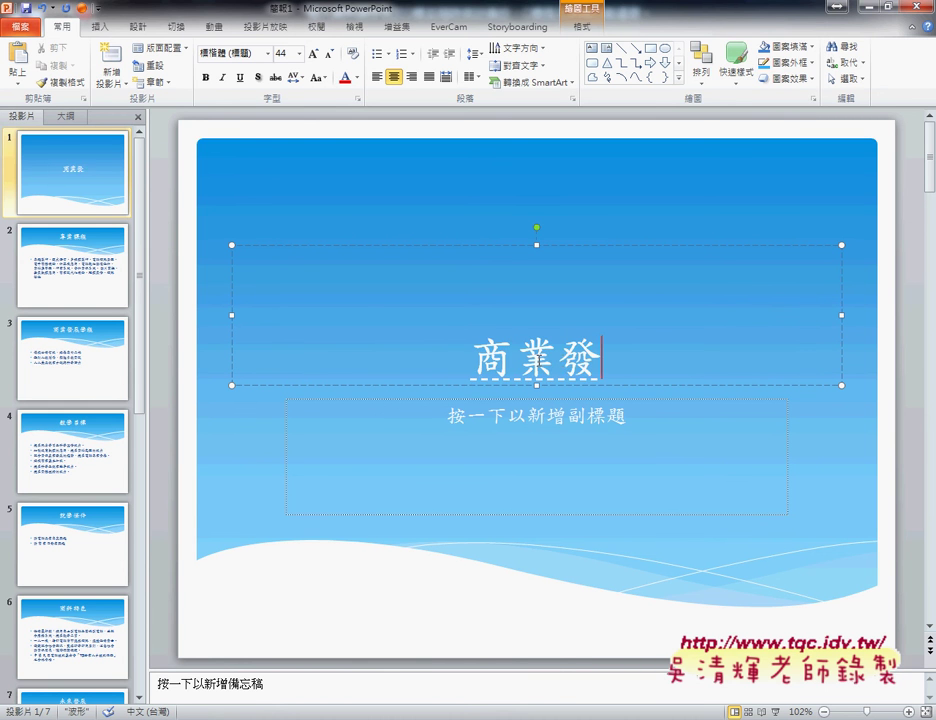
text(展ㄒㄩㄝ學)
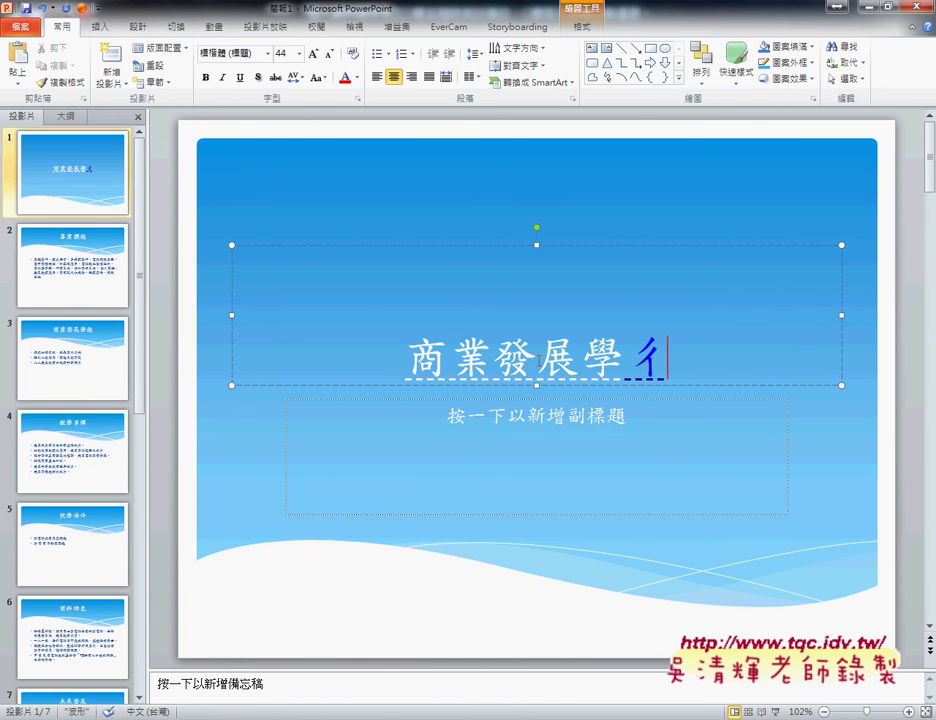
text(成)
key(Down)
key(Down)
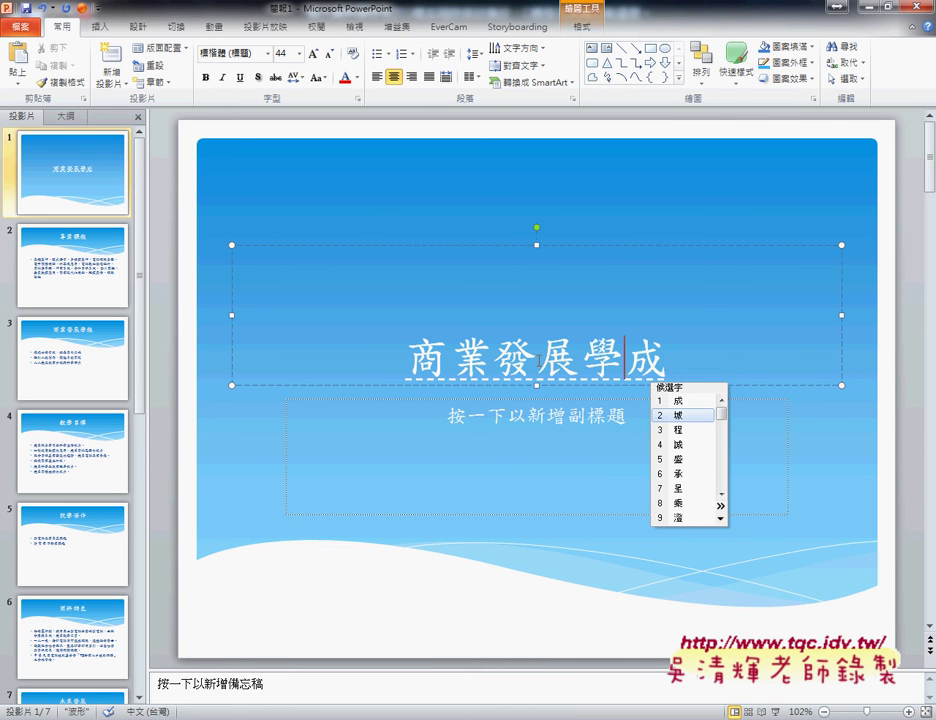
key(Return)
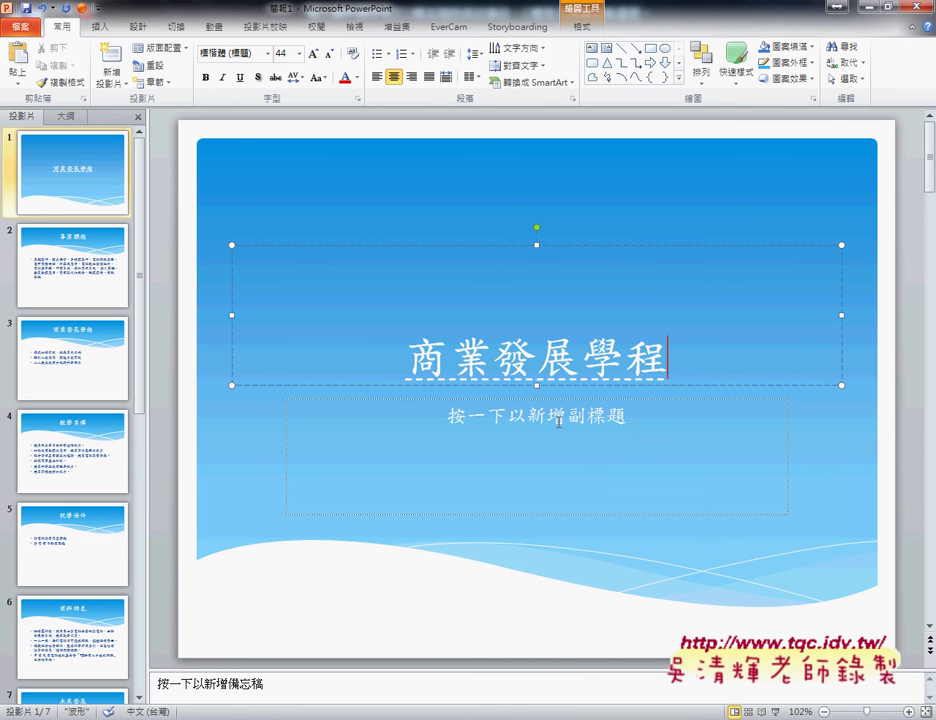
Fill the subtitle with 主講人： followed by the presenter's name.
click(563, 443)
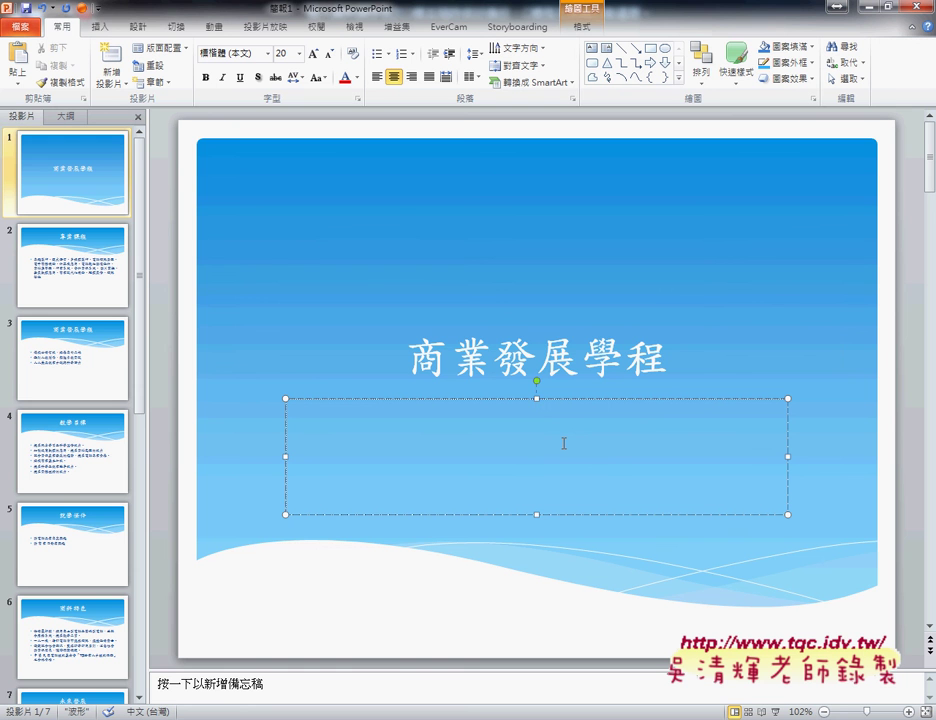
text(ㄓㄨ3)
text(講ㄖㄣ人：)
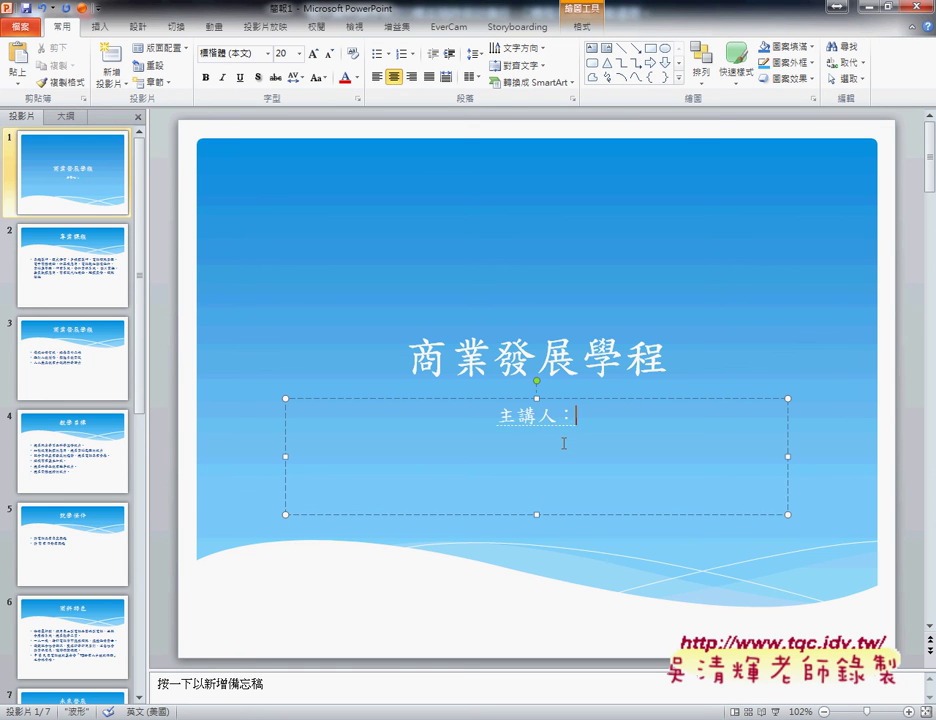
key(Return)
text(無)
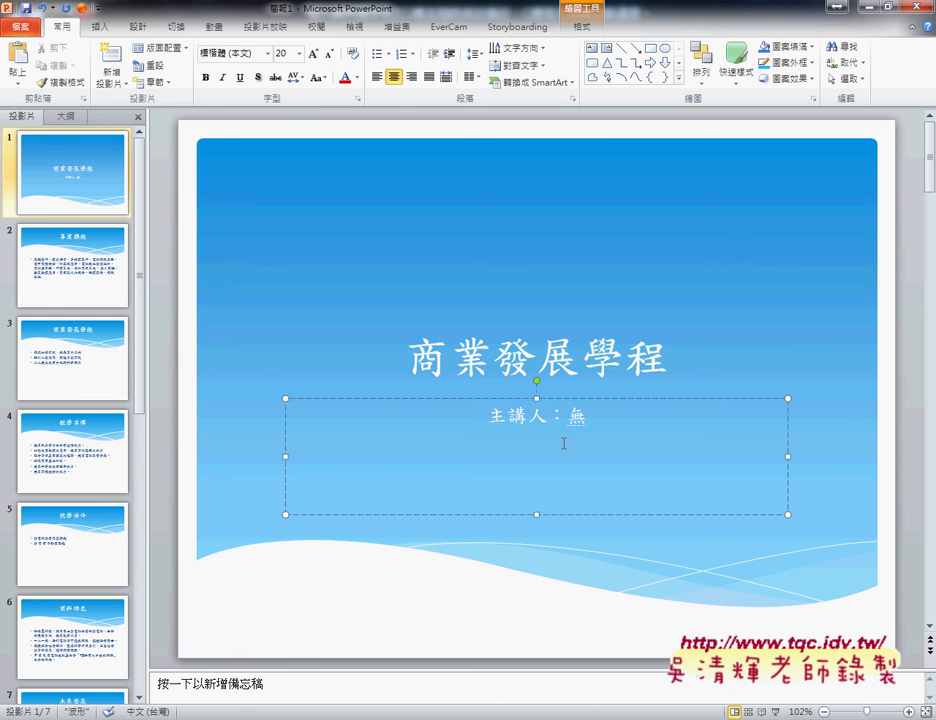
text(清)
text(輝)
key(Return)
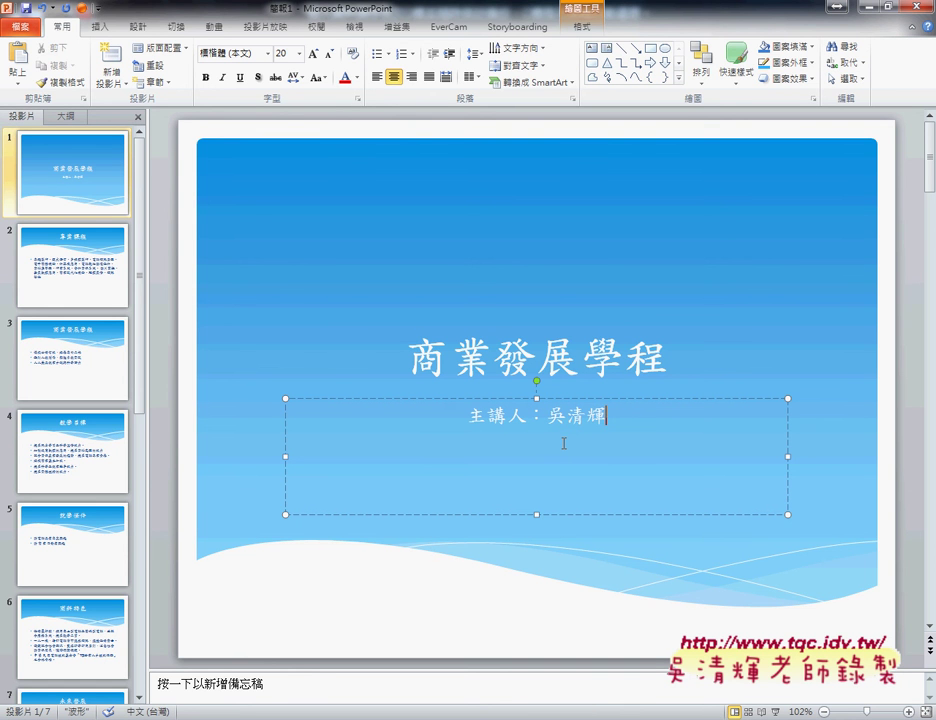
click(629, 355)
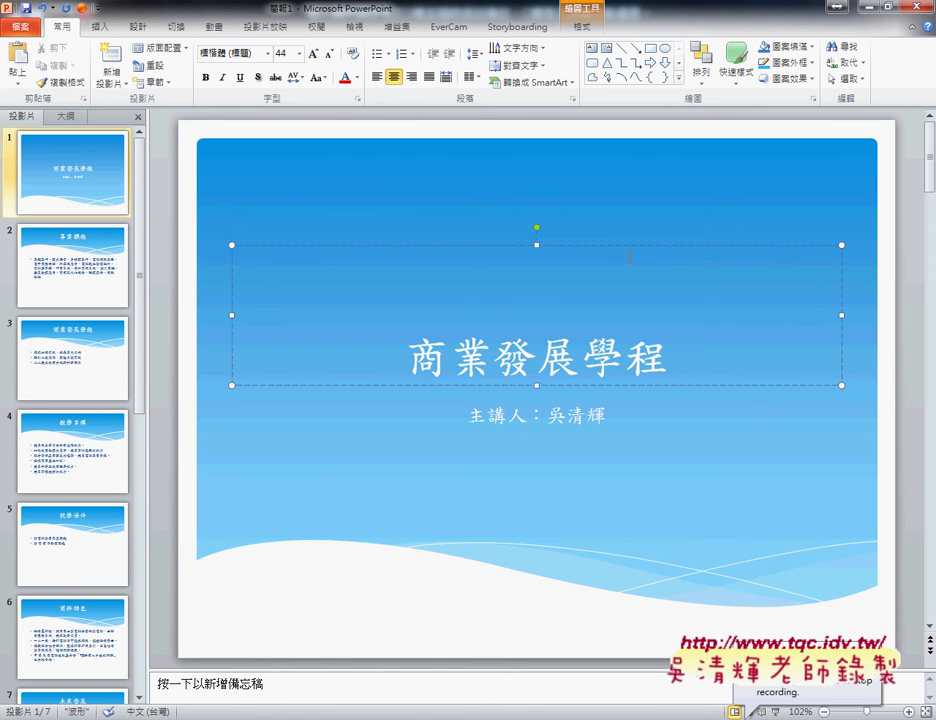
click(57, 198)
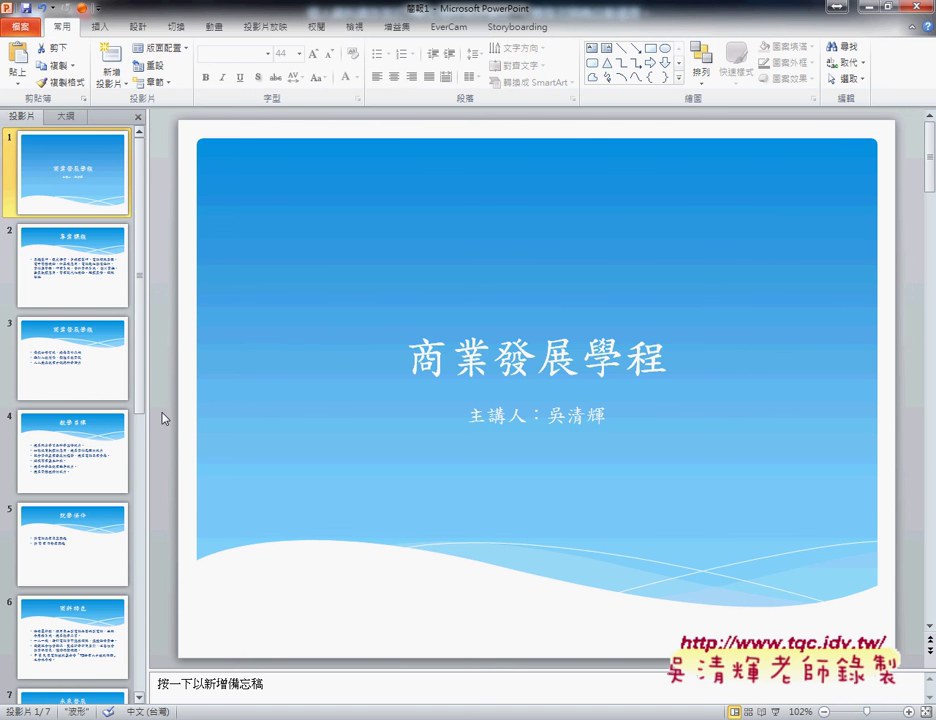
Recheck the exam PDF, then switch PowerPoint's left pane to the Outline view of all slides.
click(300, 640)
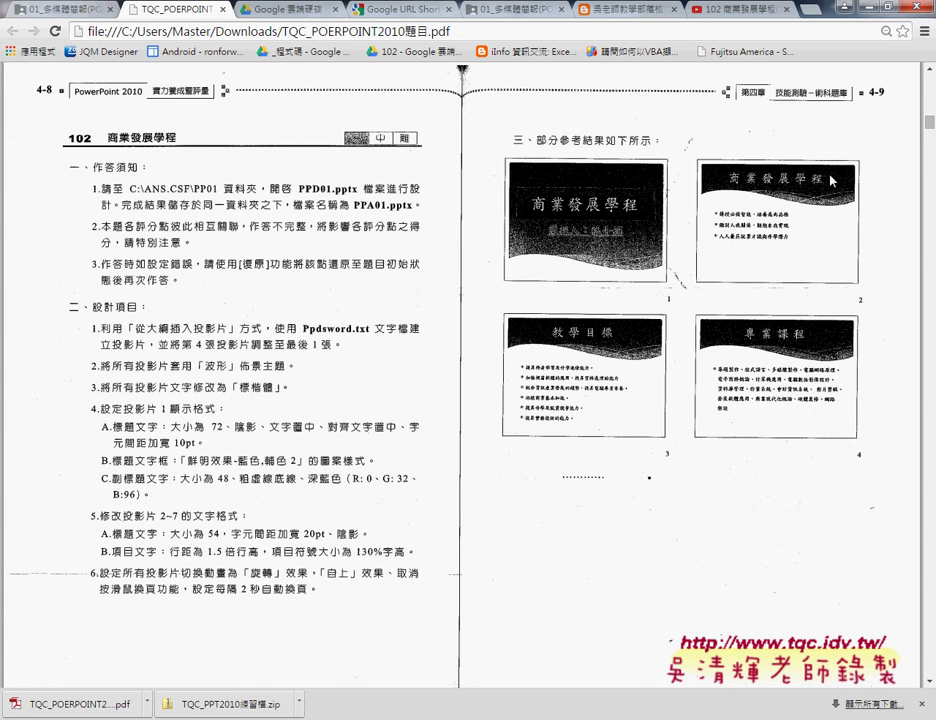
key(alt+Tab)
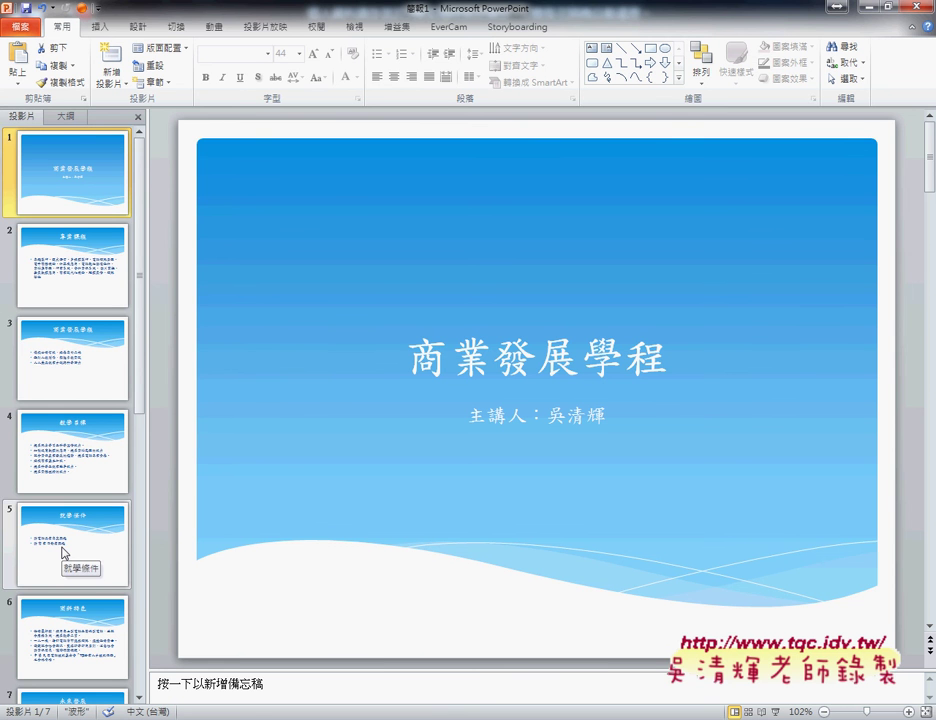
click(67, 121)
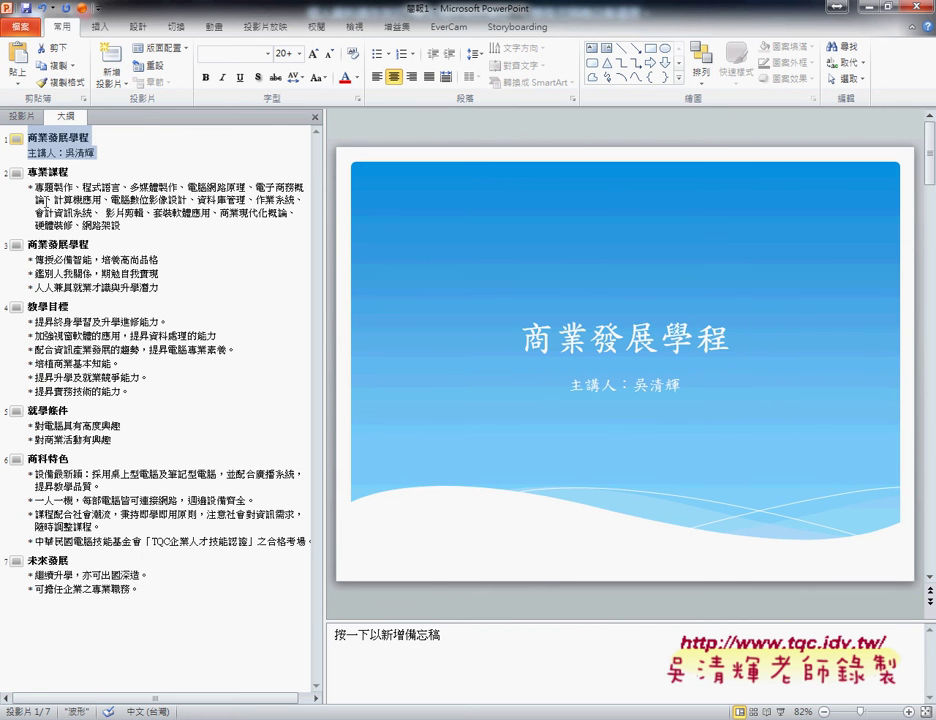
Select all the text of every slide in the outline pane.
drag(152, 612, 8, 117)
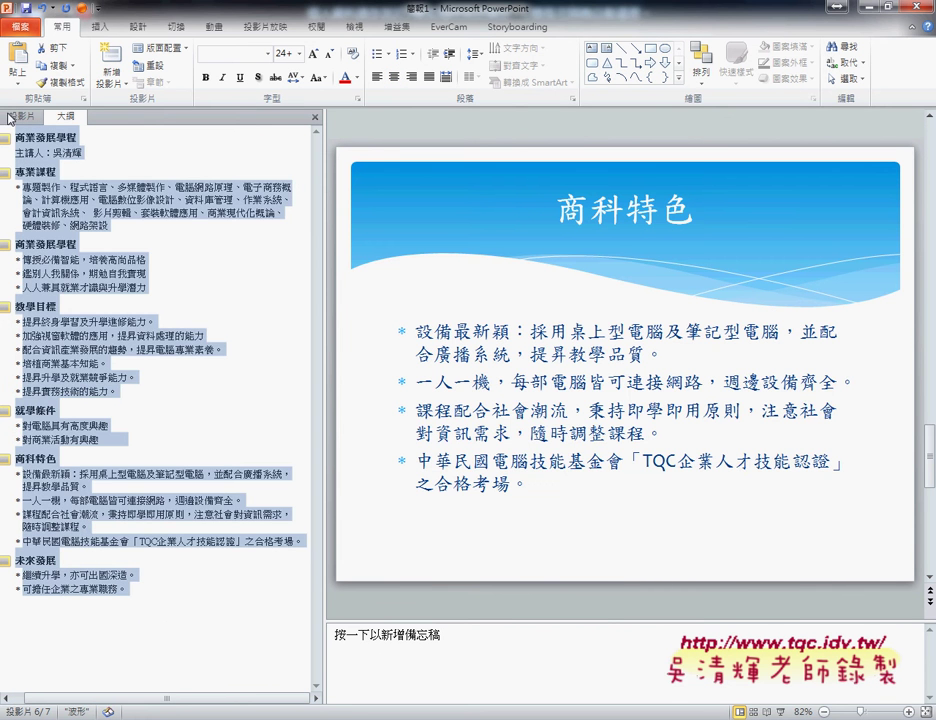
click(202, 424)
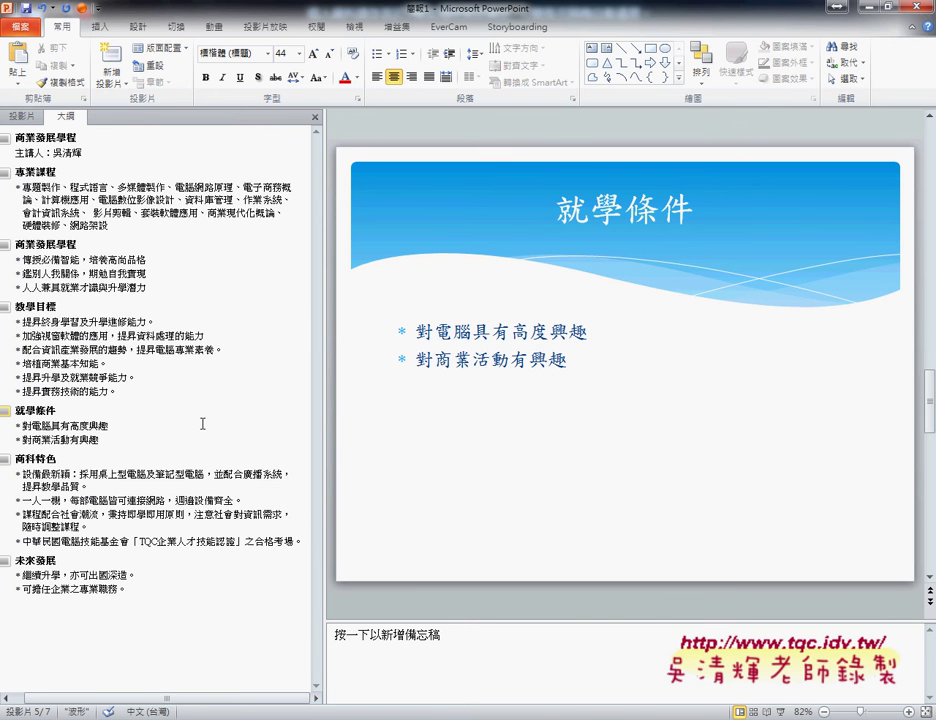
key(ctrl+a)
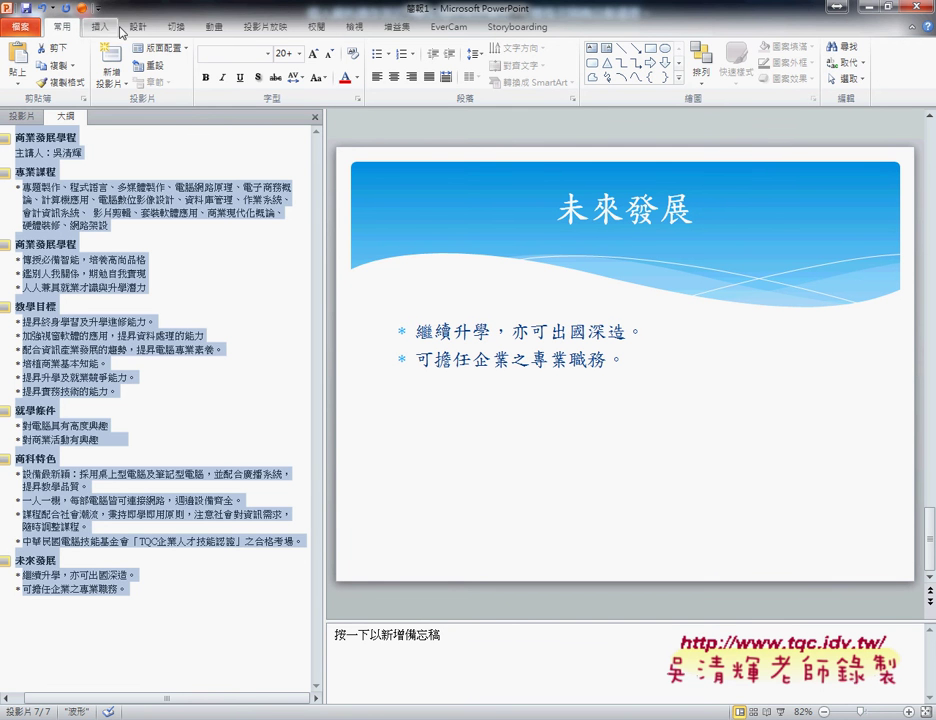
click(843, 79)
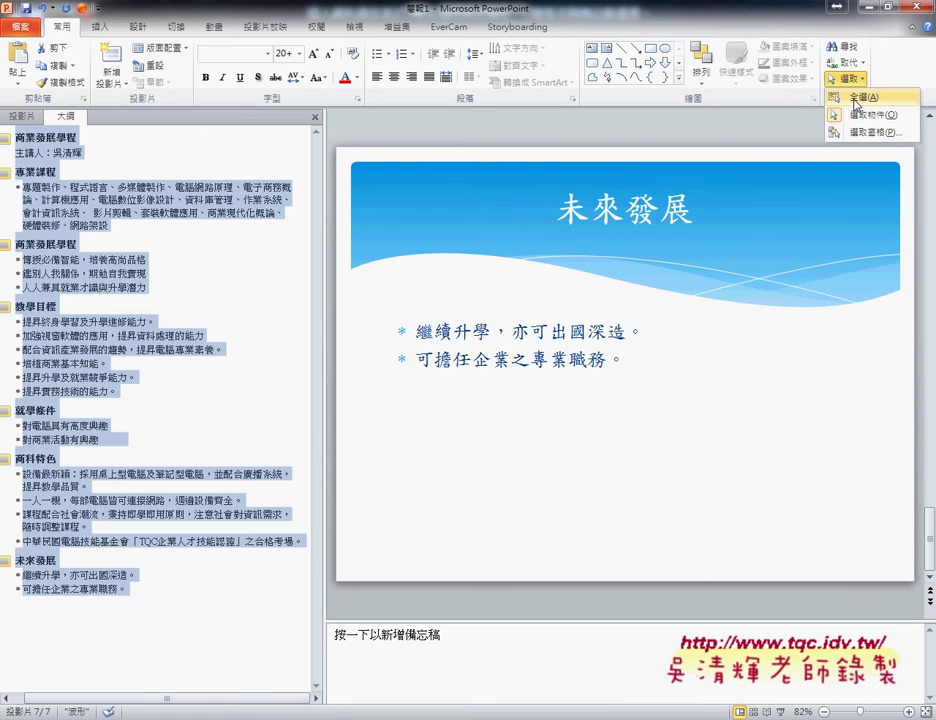
click(174, 289)
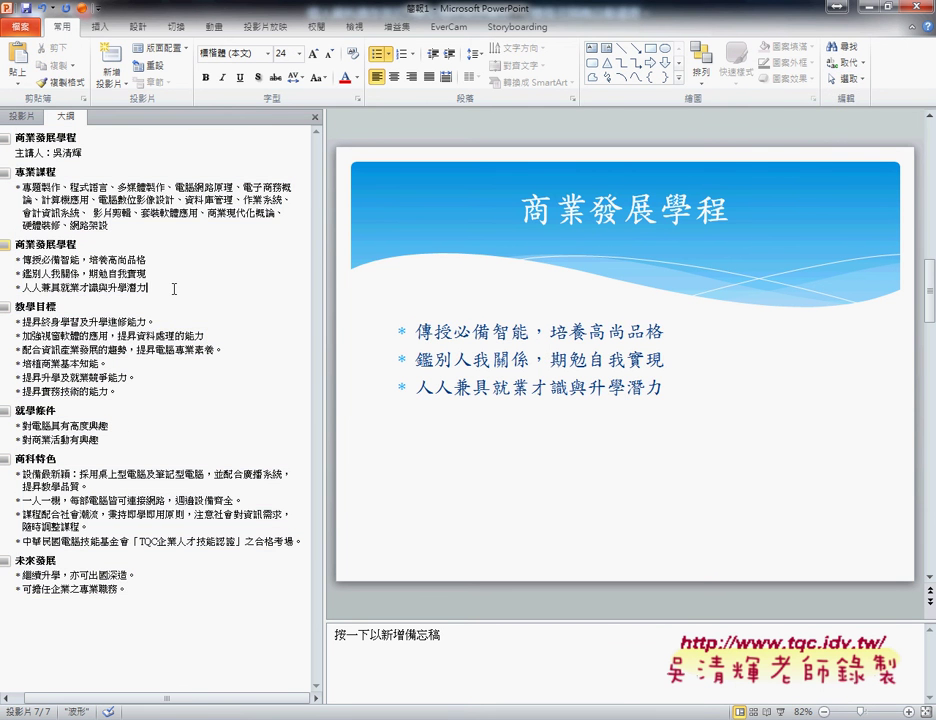
click(843, 79)
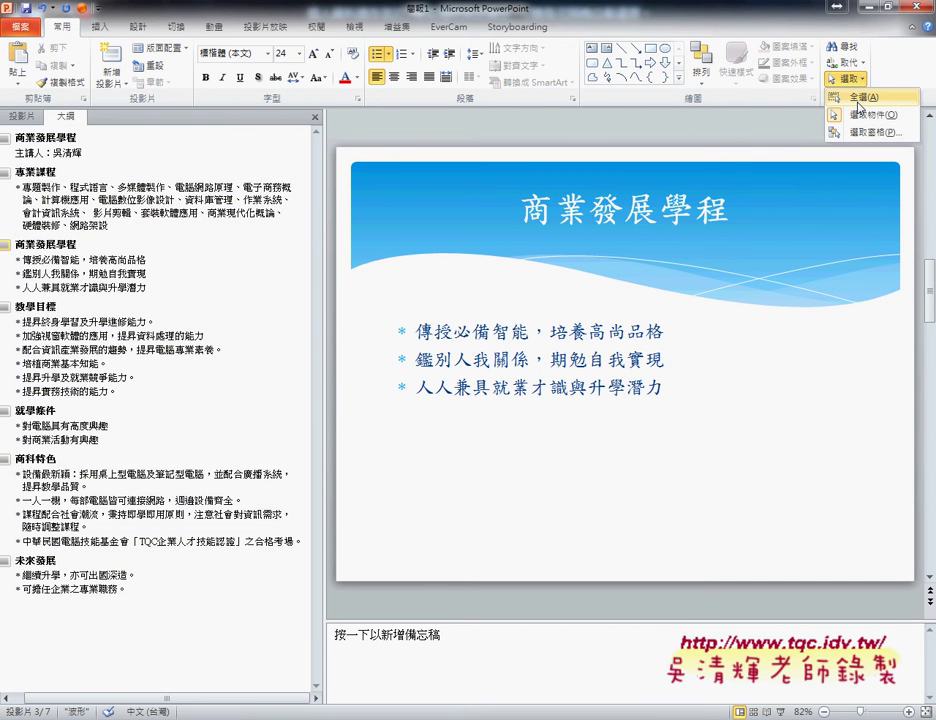
click(858, 97)
click(249, 256)
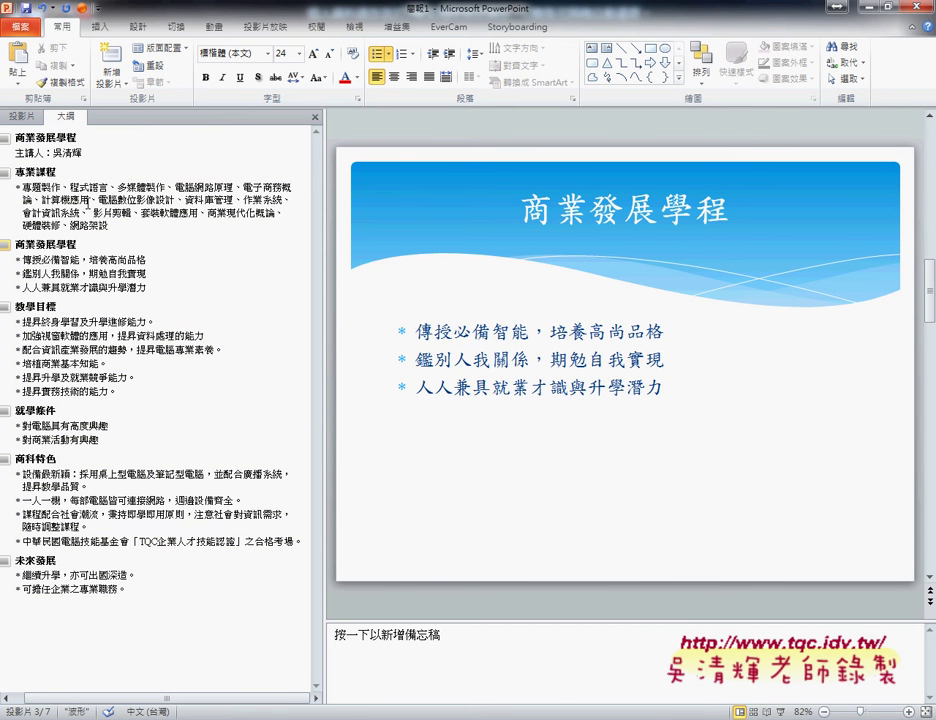
click(88, 203)
key(ctrl+a)
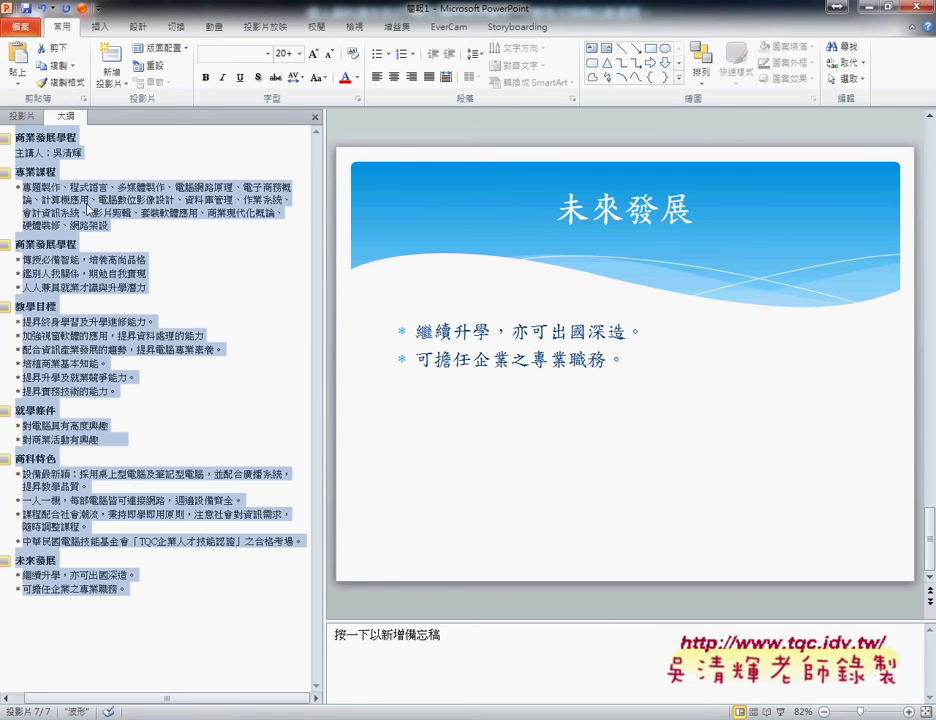
Set the selected outline text to the 標楷體 font.
click(268, 53)
mouse_move(398, 92)
mouse_down()
mouse_move(398, 228)
mouse_move(399, 140)
mouse_up()
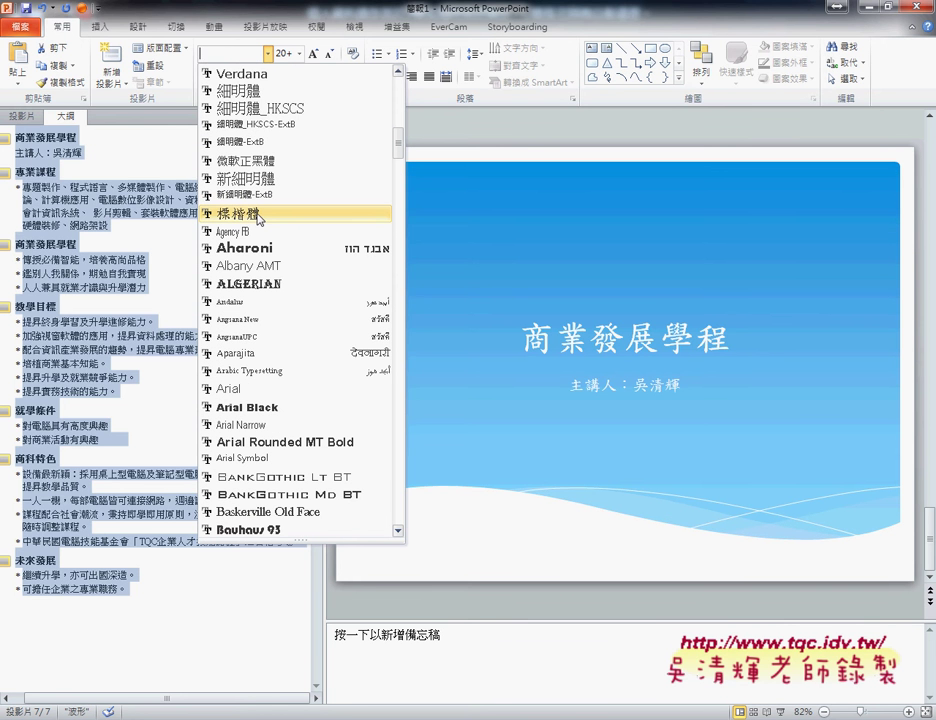
click(258, 215)
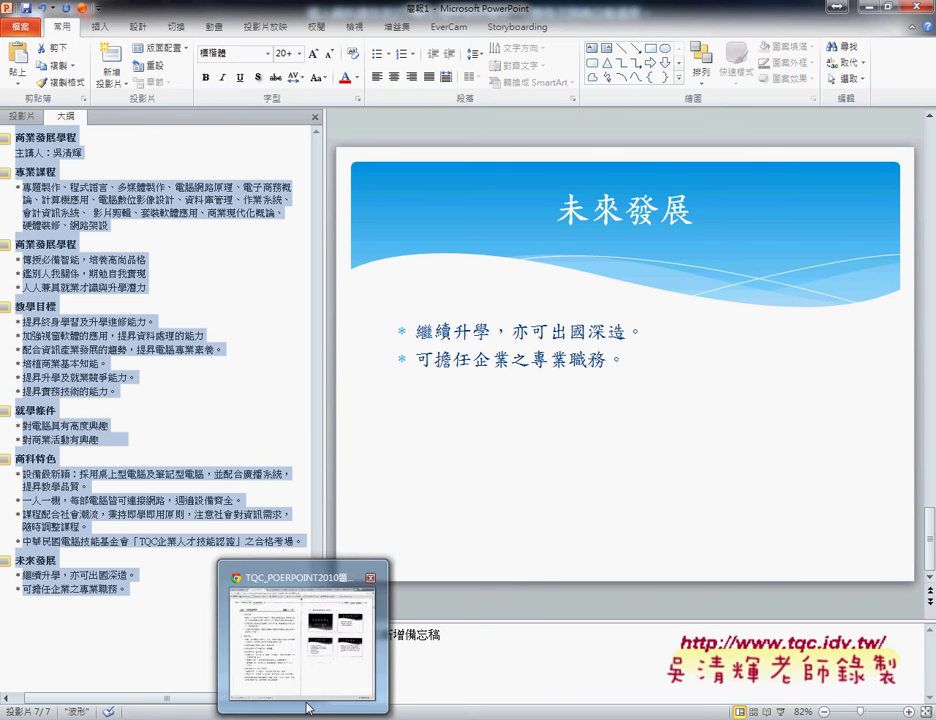
click(308, 706)
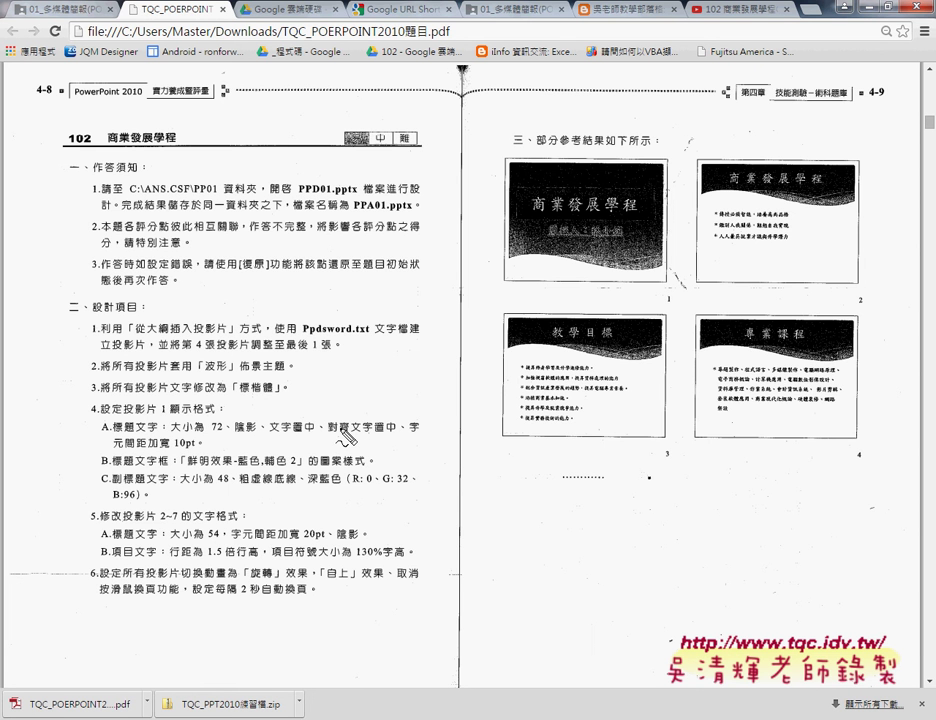
drag(270, 434, 310, 433)
drag(328, 434, 385, 434)
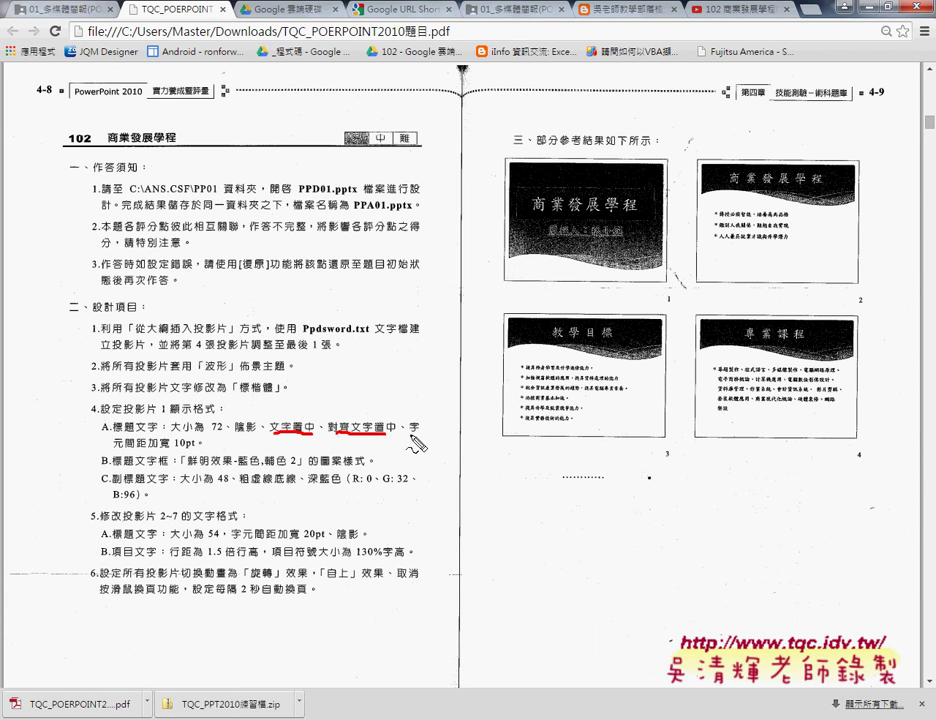
drag(409, 434, 421, 432)
drag(115, 446, 196, 447)
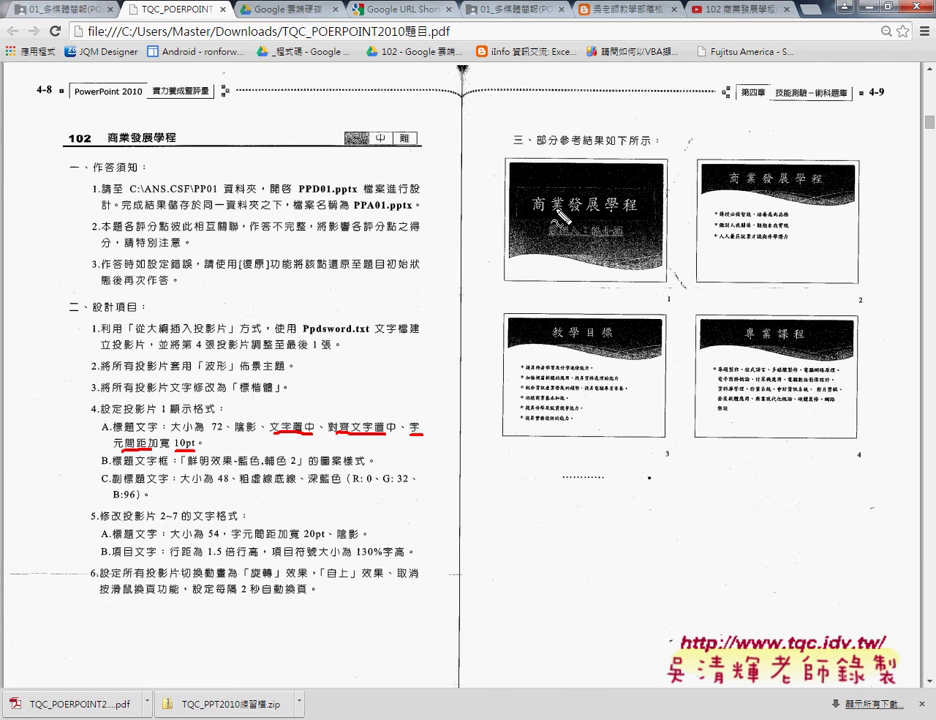
drag(542, 212, 578, 212)
key(Escape)
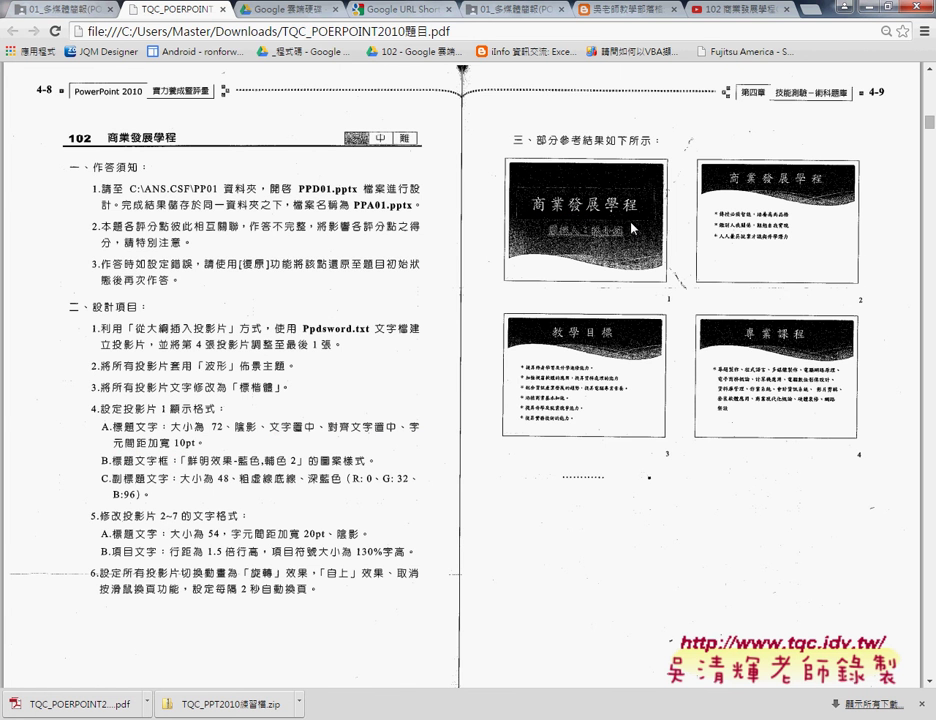
click(848, 7)
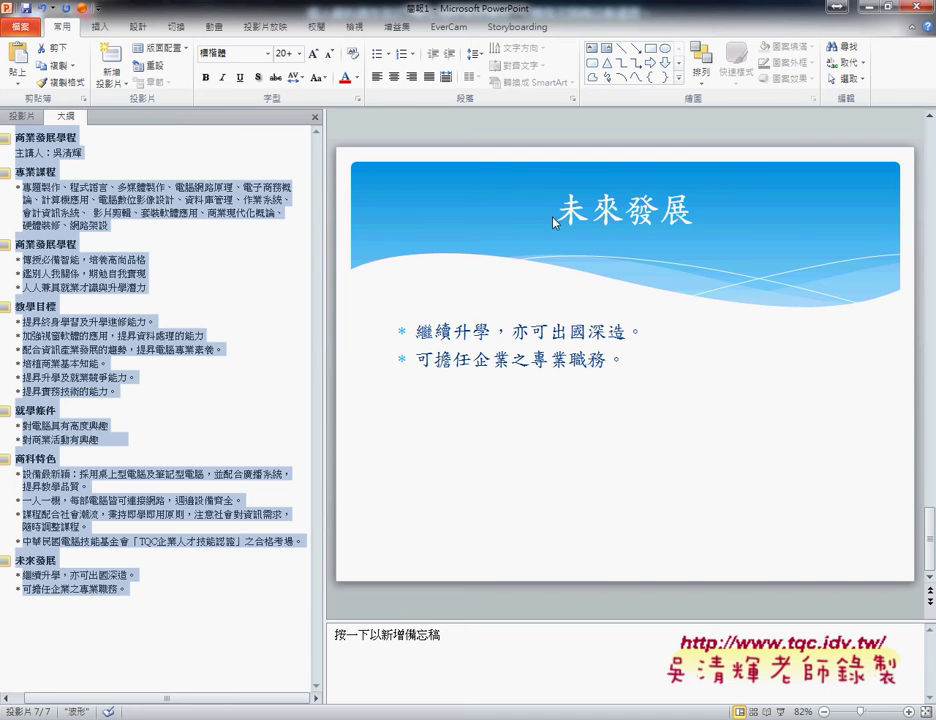
Return to slide thumbnails, open slide 1, and select the whole 商業發展學程 title box.
click(20, 116)
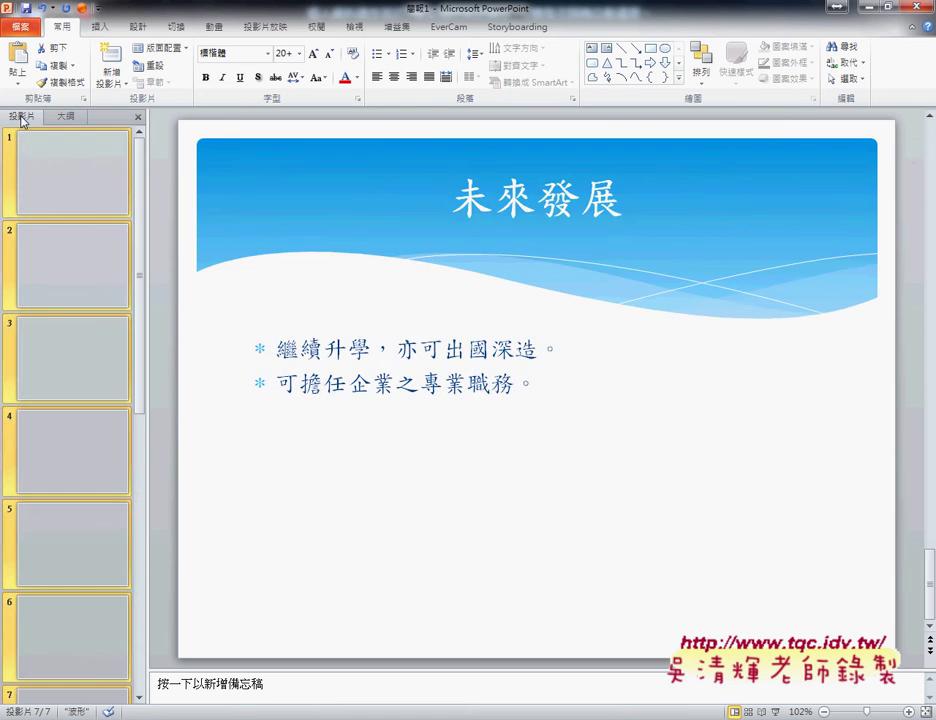
click(66, 176)
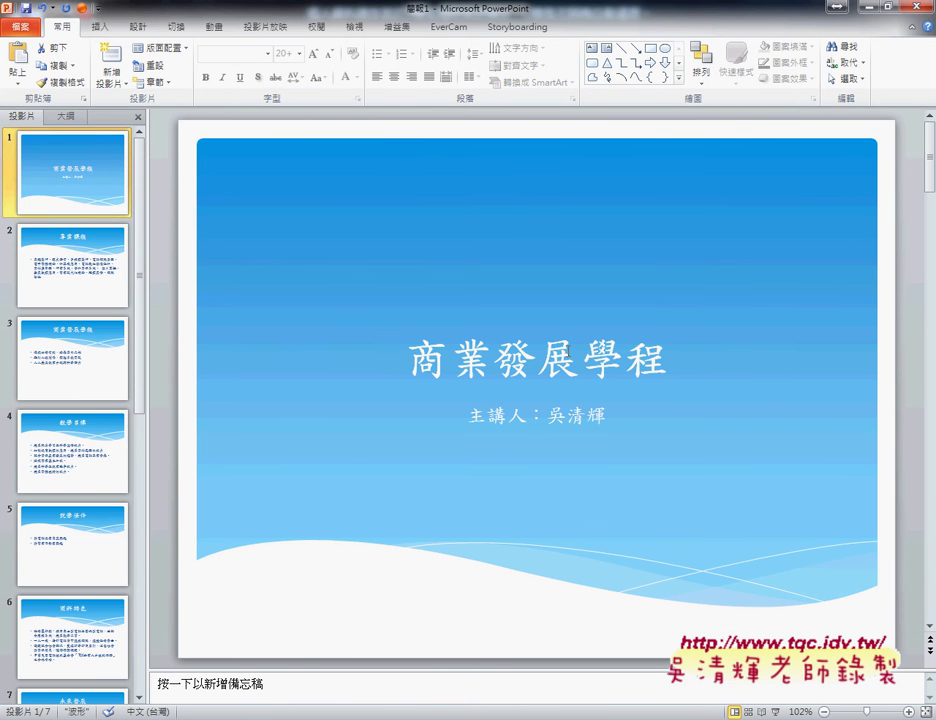
click(522, 336)
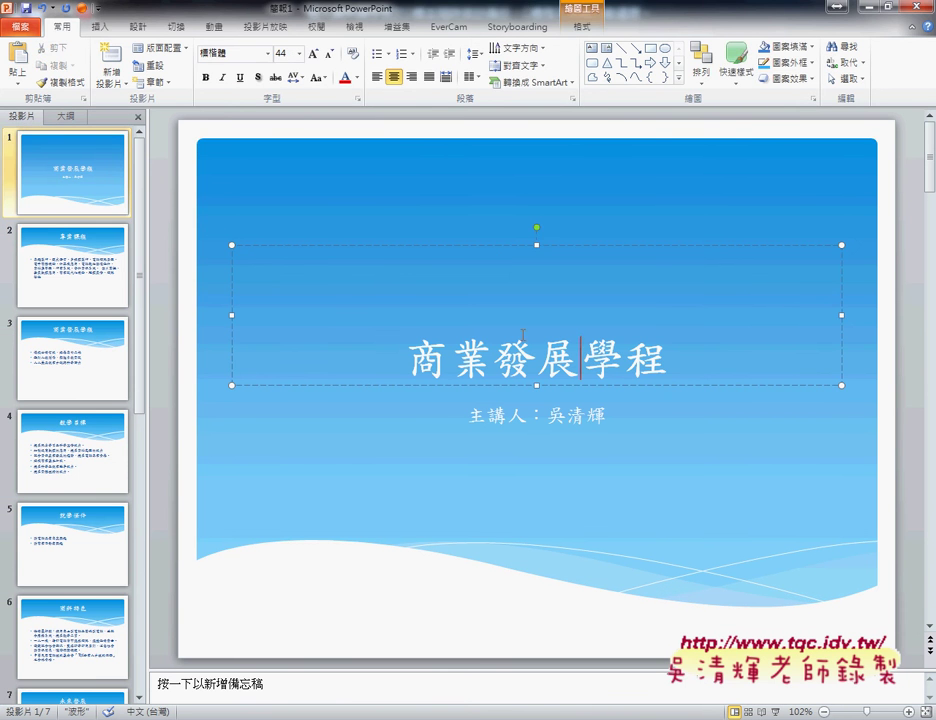
click(464, 247)
click(414, 213)
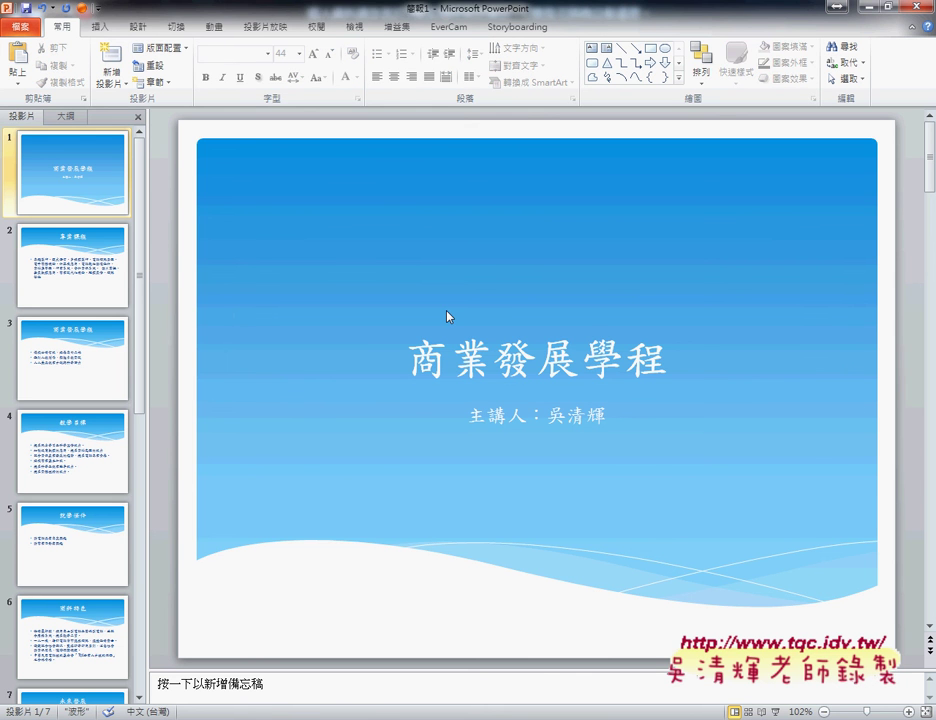
click(449, 358)
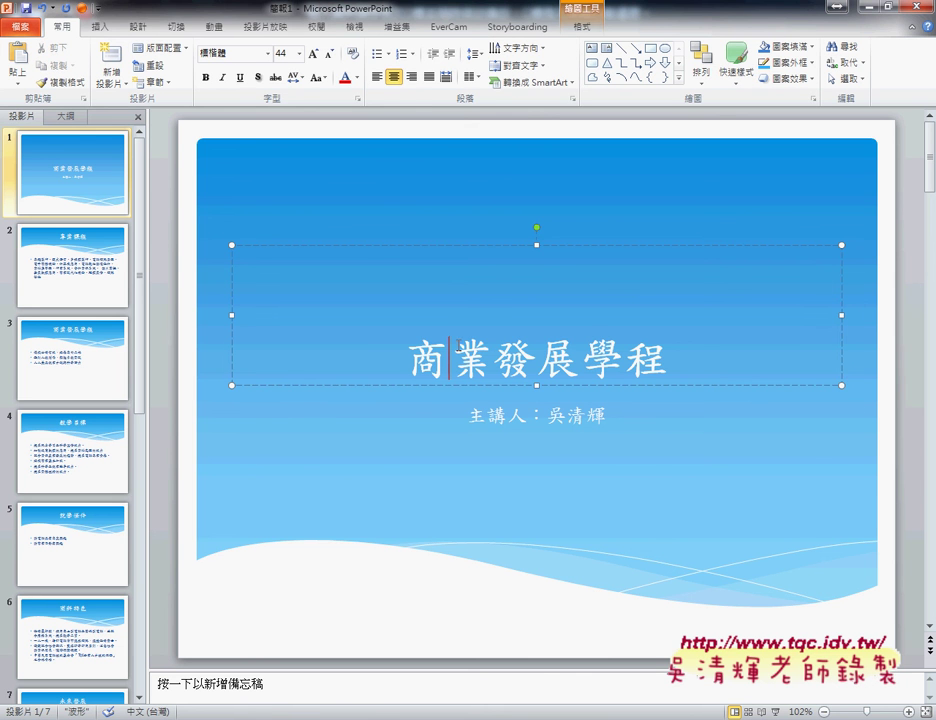
click(472, 247)
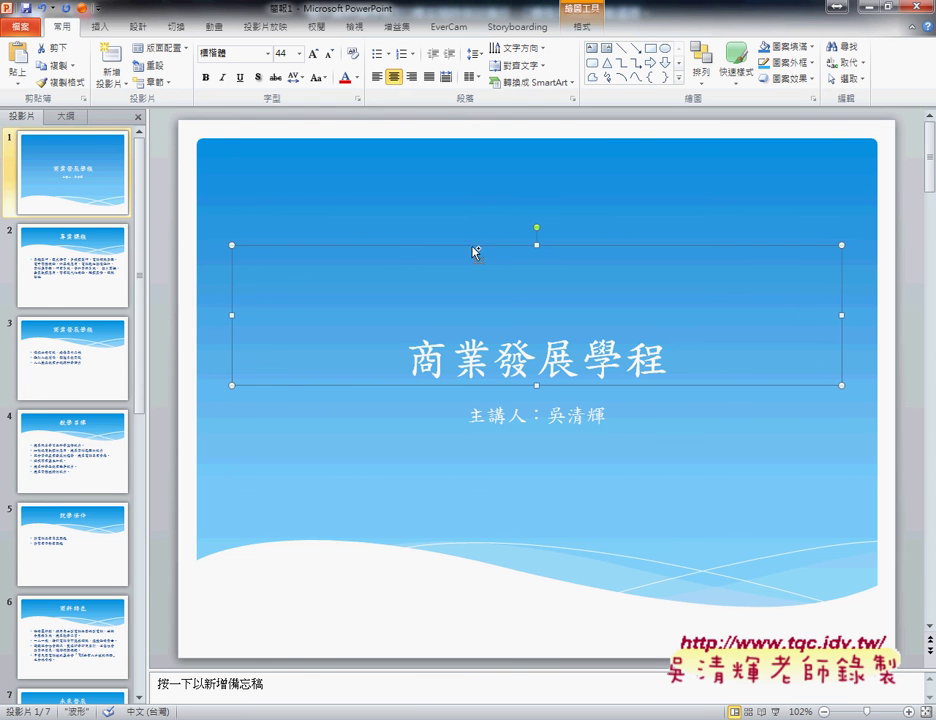
drag(463, 246, 487, 246)
key(ctrl+z)
Set the title 商業發展學程 to 72 pt and add a text shadow.
click(299, 54)
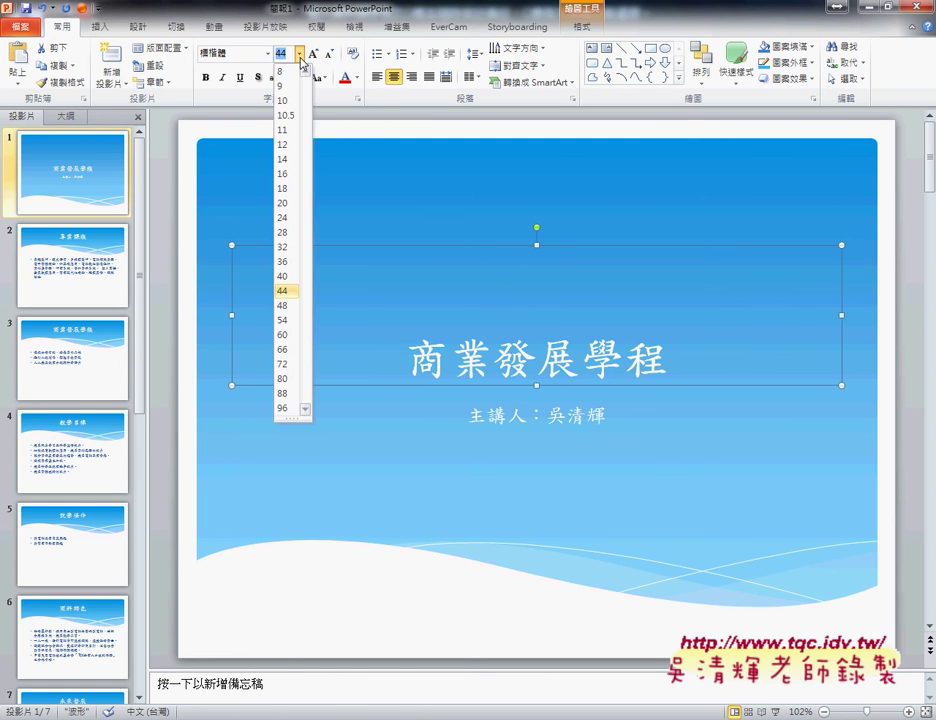
click(284, 366)
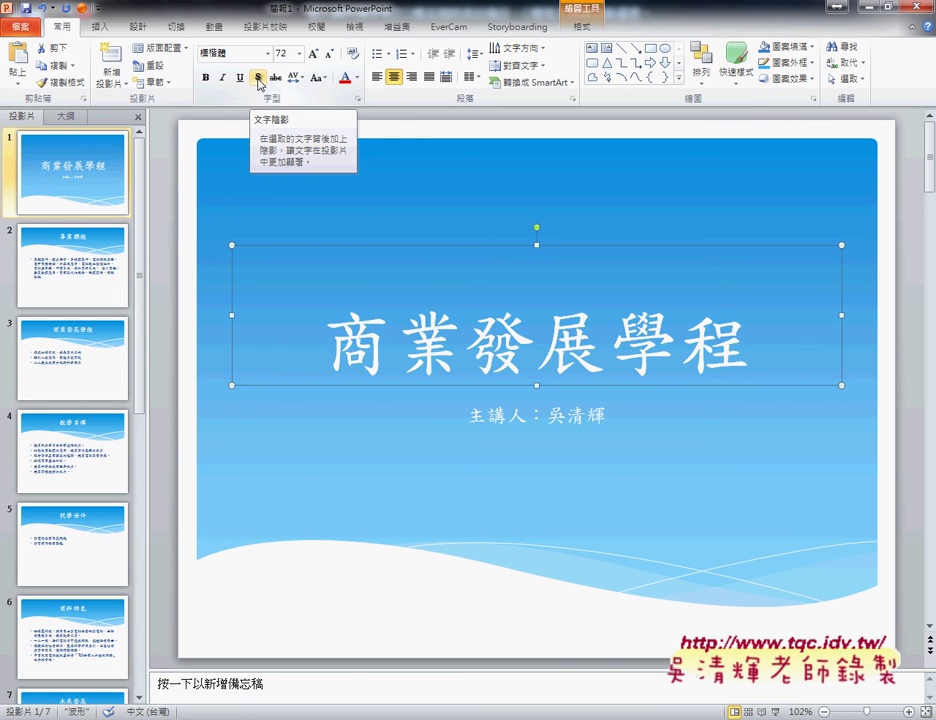
click(259, 78)
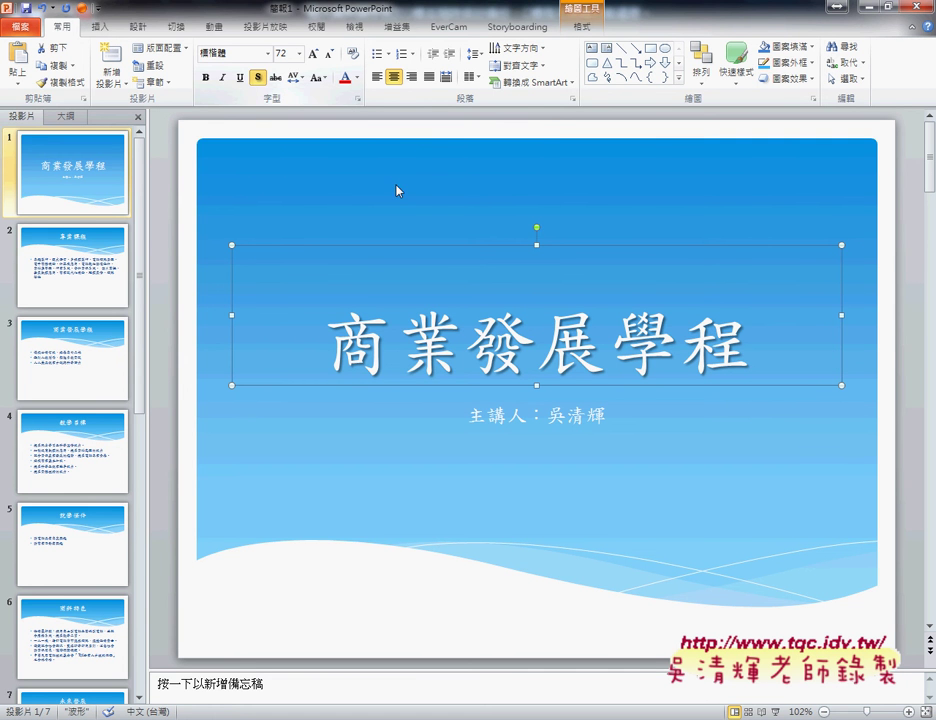
key(alt+Tab)
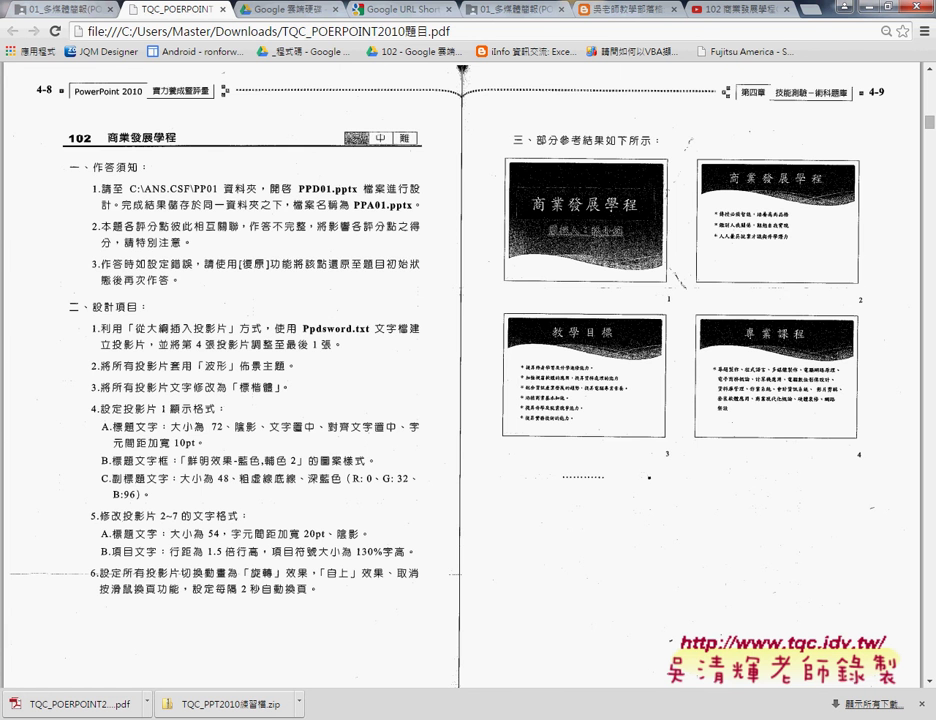
Switch from the exam PDF back to the PowerPoint title slide.
key(alt+Tab)
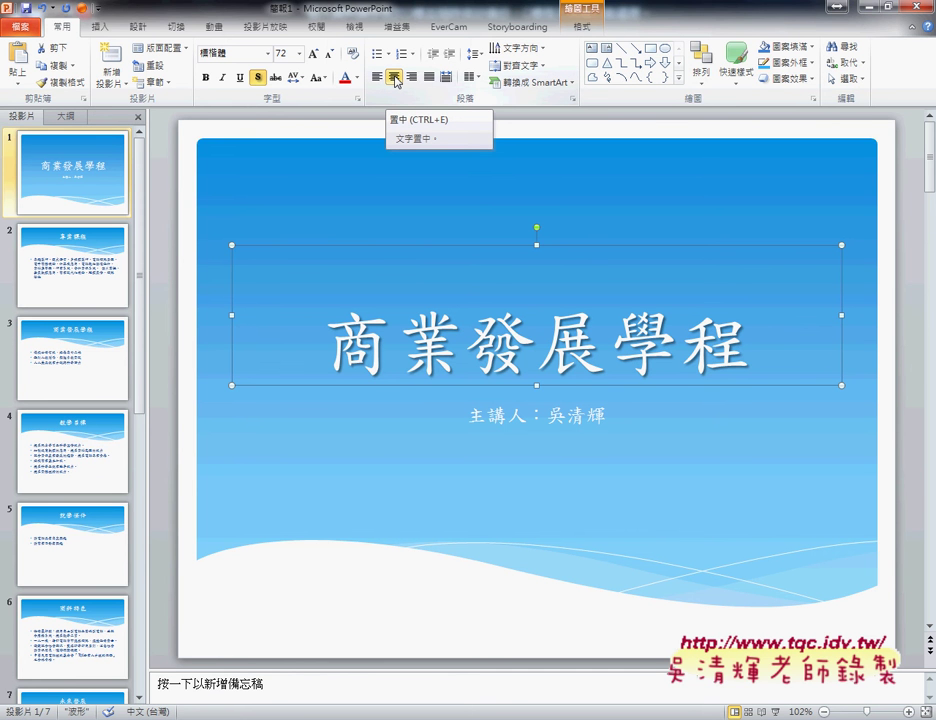
Centre the 商業發展學程 title horizontally and mark out the top and bottom of its text area.
click(397, 82)
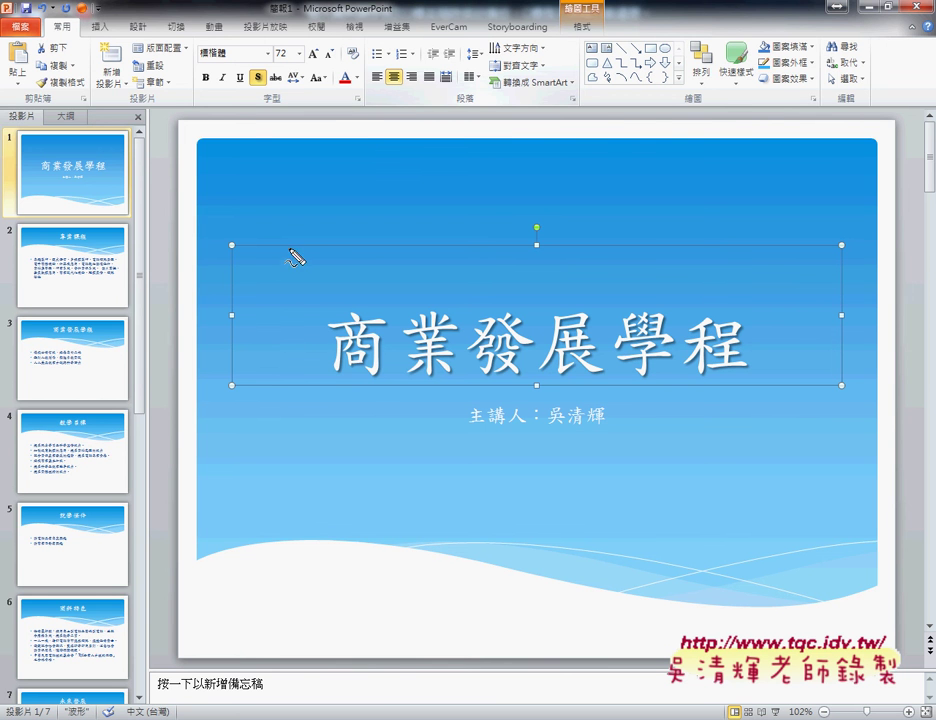
drag(290, 247, 338, 253)
drag(297, 381, 340, 384)
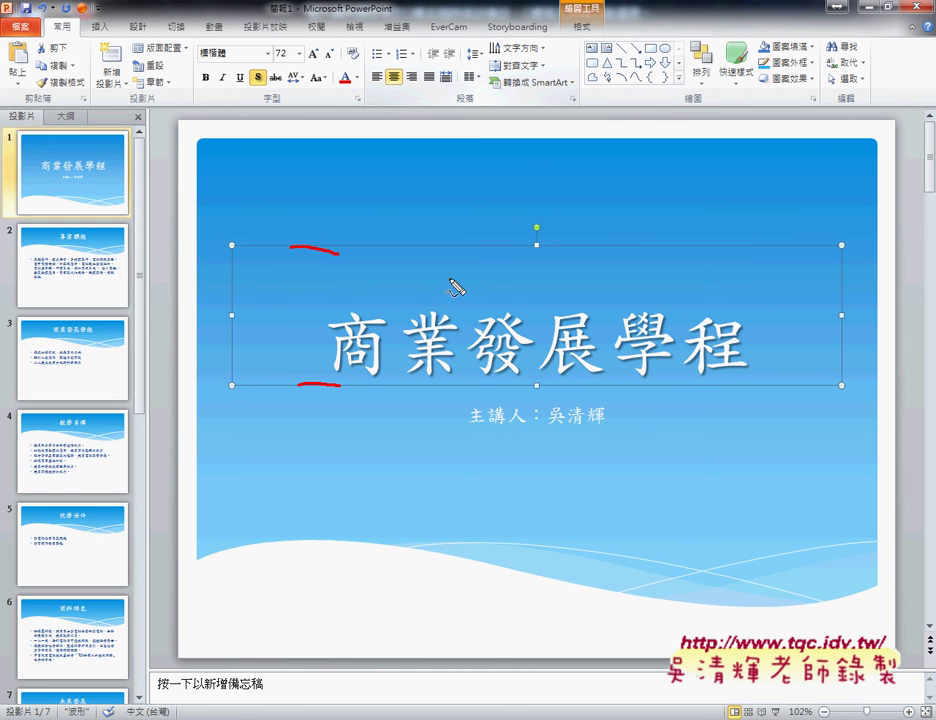
mouse_move(452, 259)
mouse_down()
mouse_move(452, 306)
mouse_move(473, 289)
mouse_up()
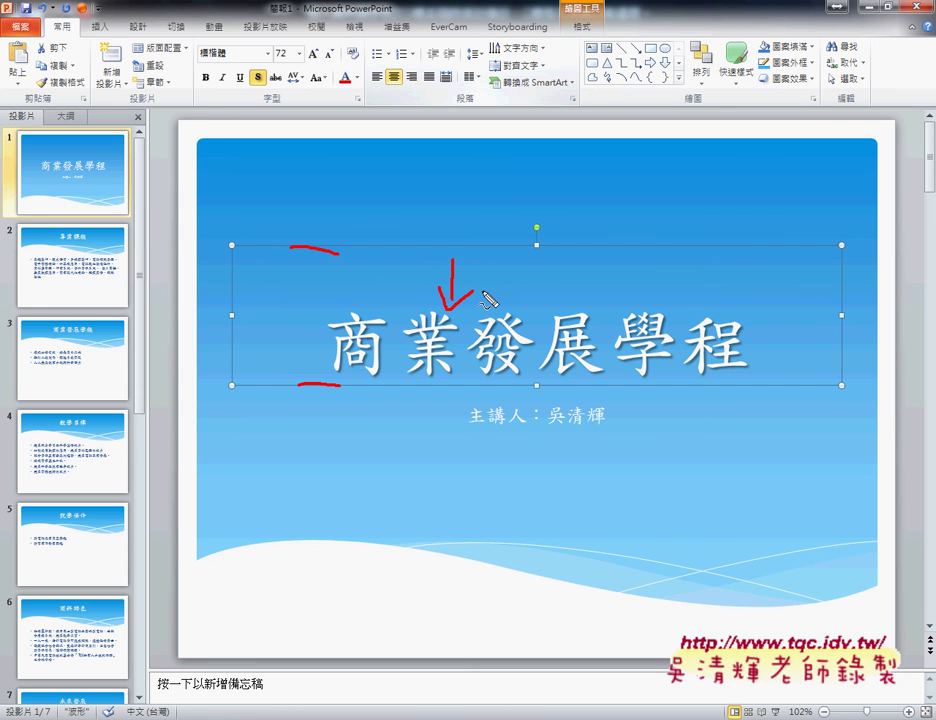
key(Escape)
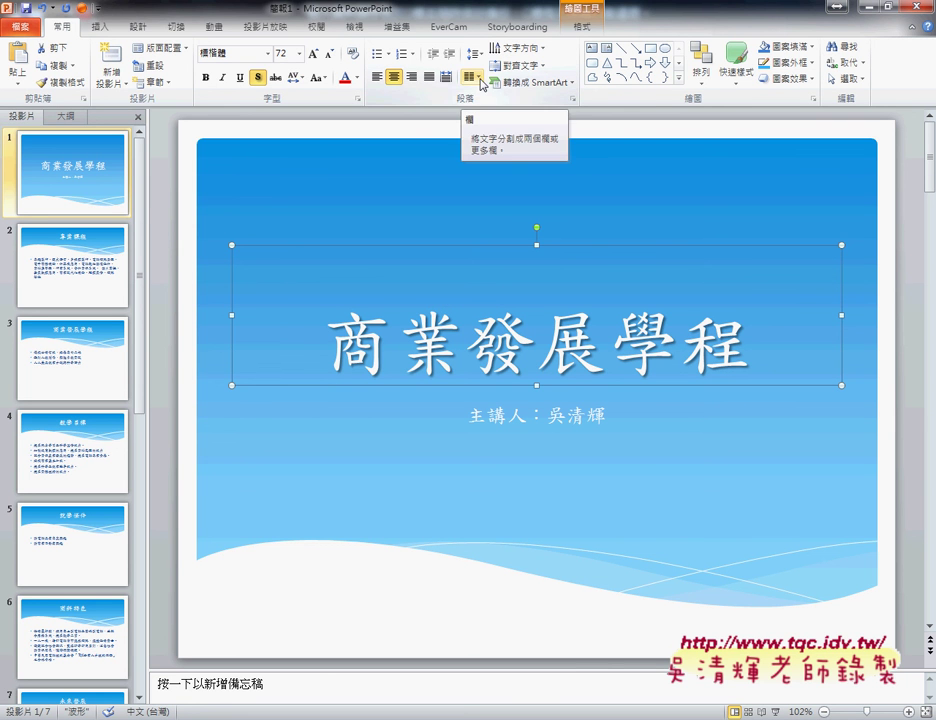
Set the title's vertical text alignment to Middle.
click(540, 67)
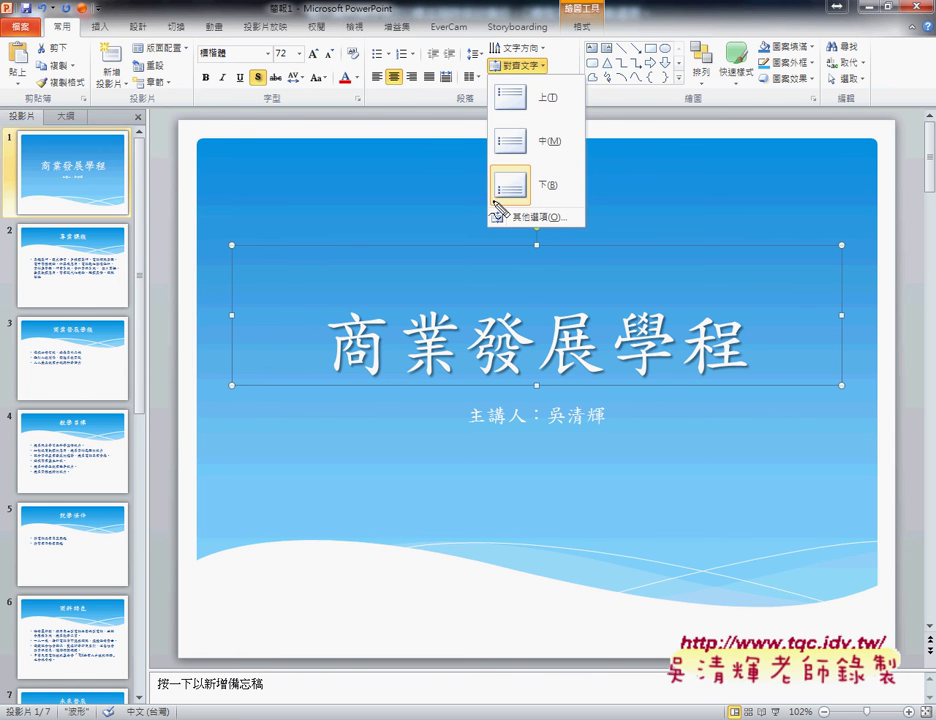
mouse_move(548, 174)
mouse_down()
mouse_move(565, 190)
mouse_move(531, 335)
mouse_move(541, 318)
mouse_up()
drag(543, 202, 557, 198)
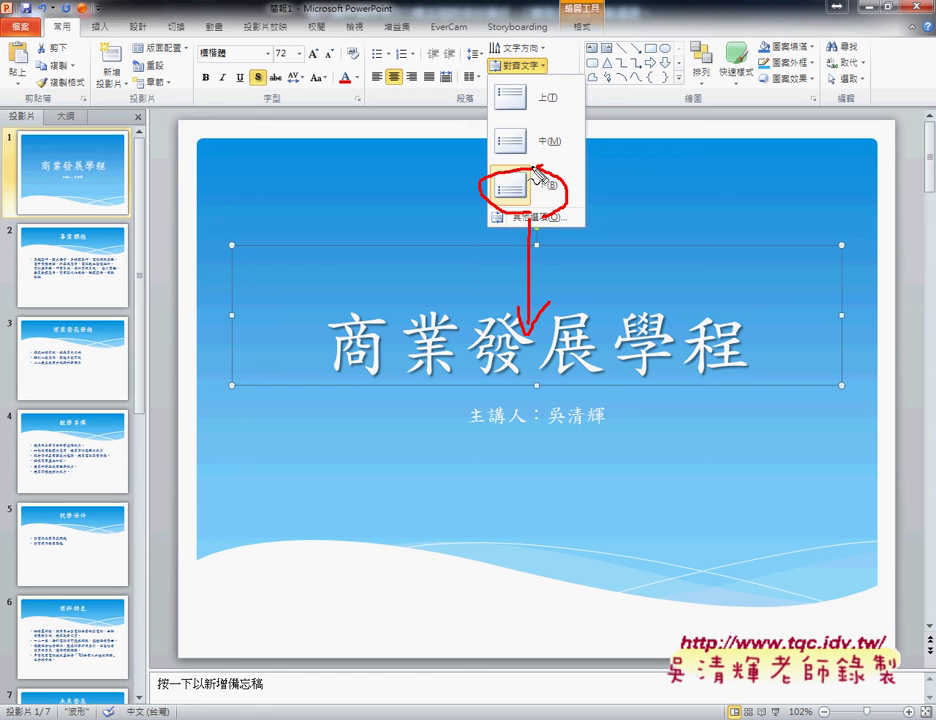
drag(575, 127, 591, 142)
key(Escape)
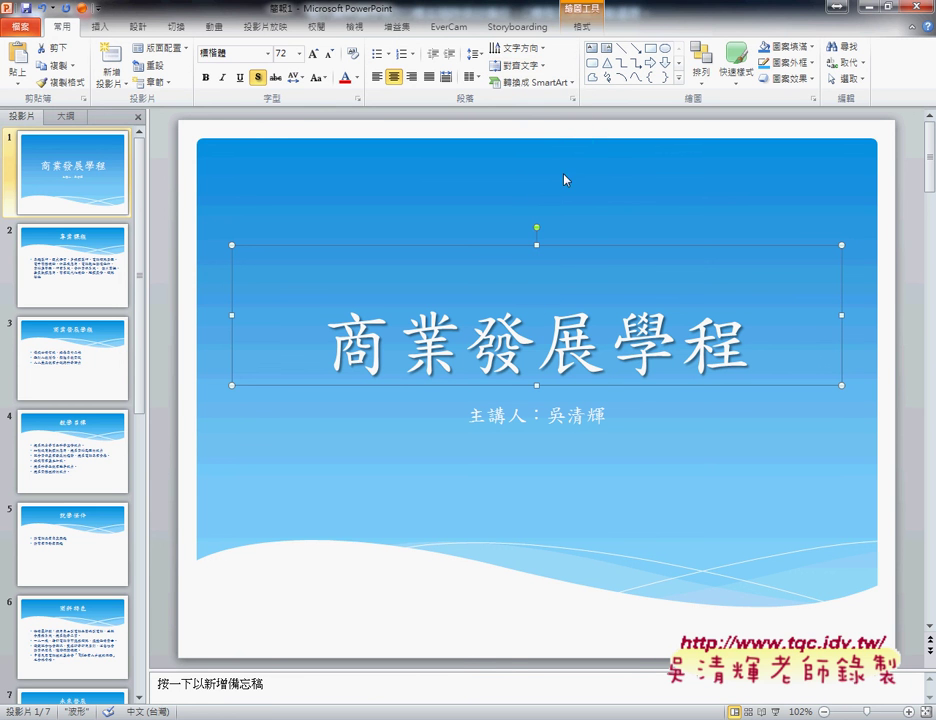
click(528, 65)
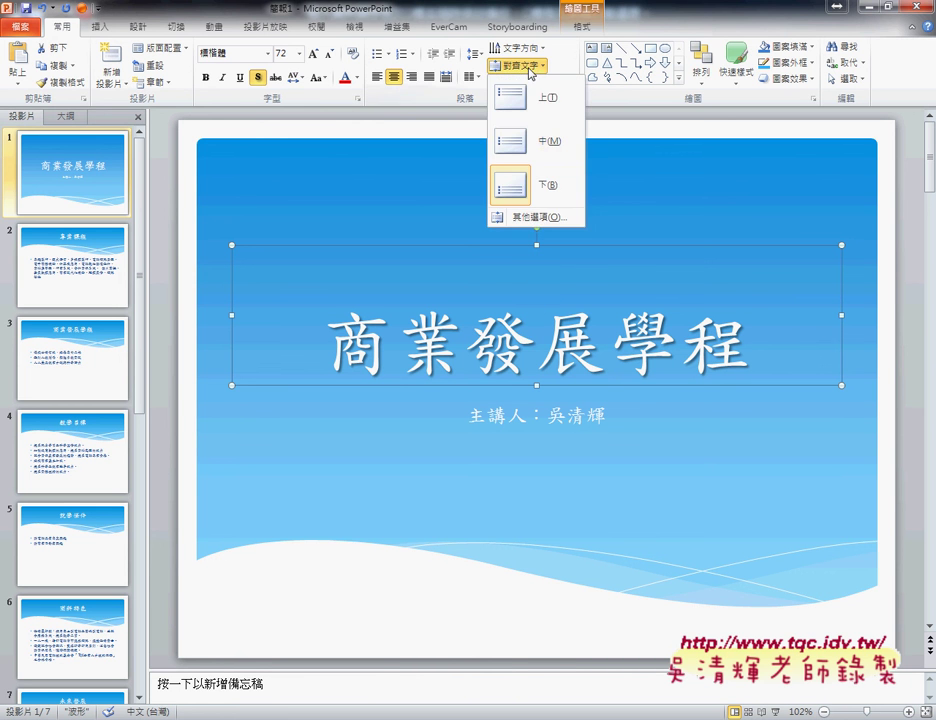
click(528, 145)
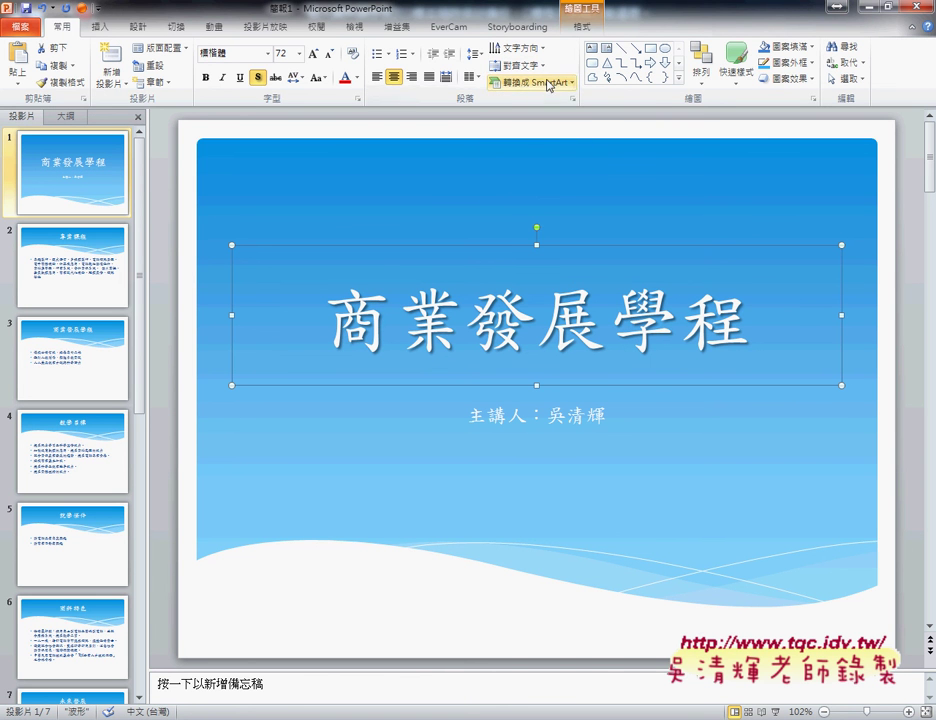
click(517, 65)
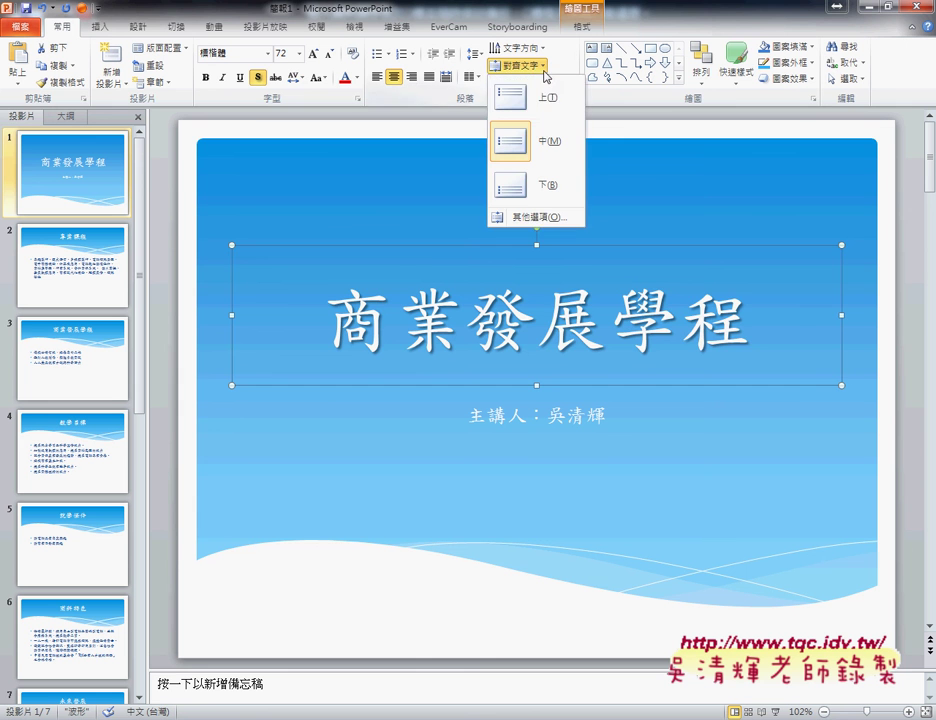
click(539, 148)
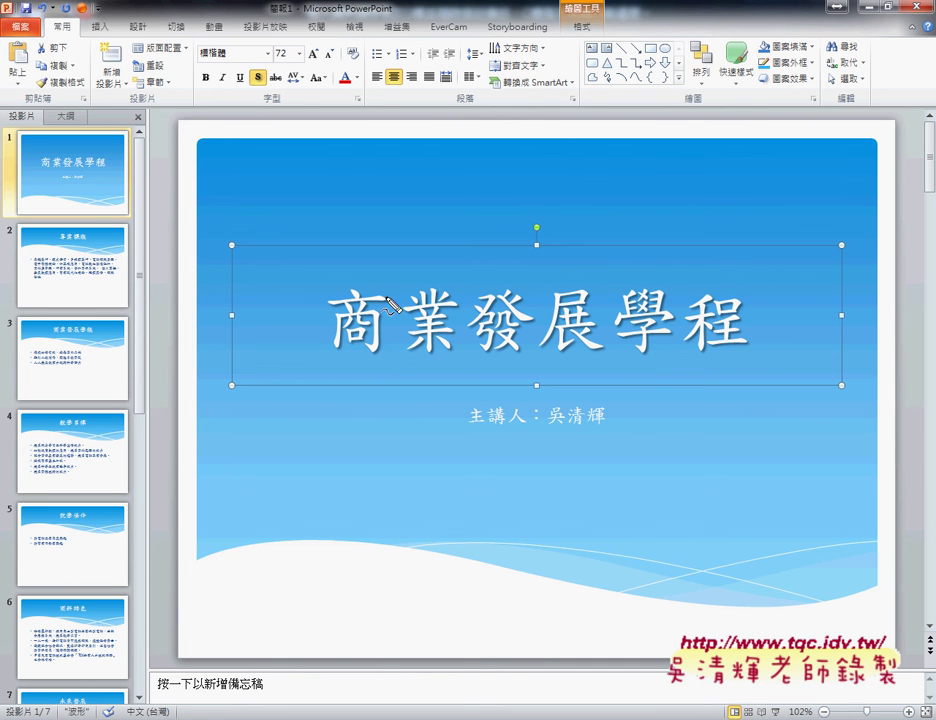
mouse_move(363, 368)
mouse_down()
mouse_move(302, 368)
mouse_move(337, 382)
mouse_up()
drag(688, 364, 795, 364)
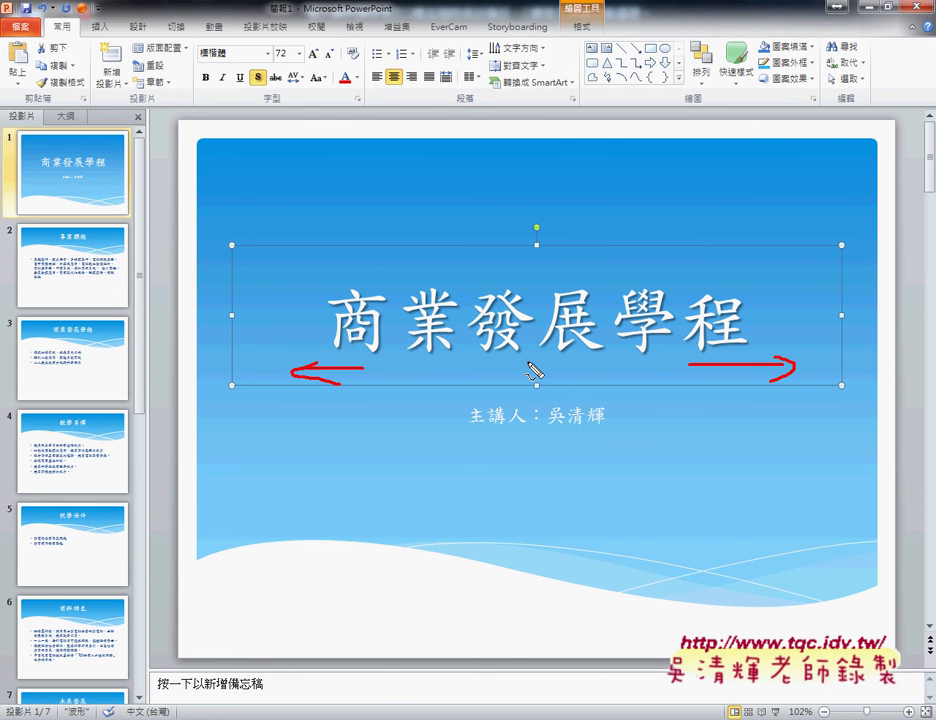
key(Escape)
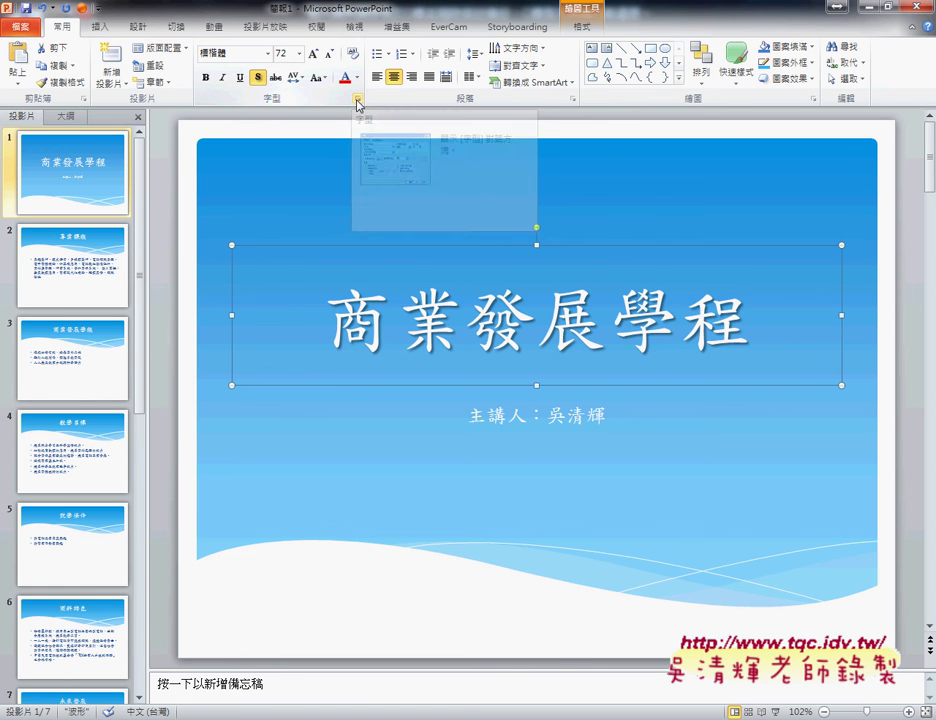
Give the title Expanded character spacing of 10 pt in the Font dialog.
click(357, 99)
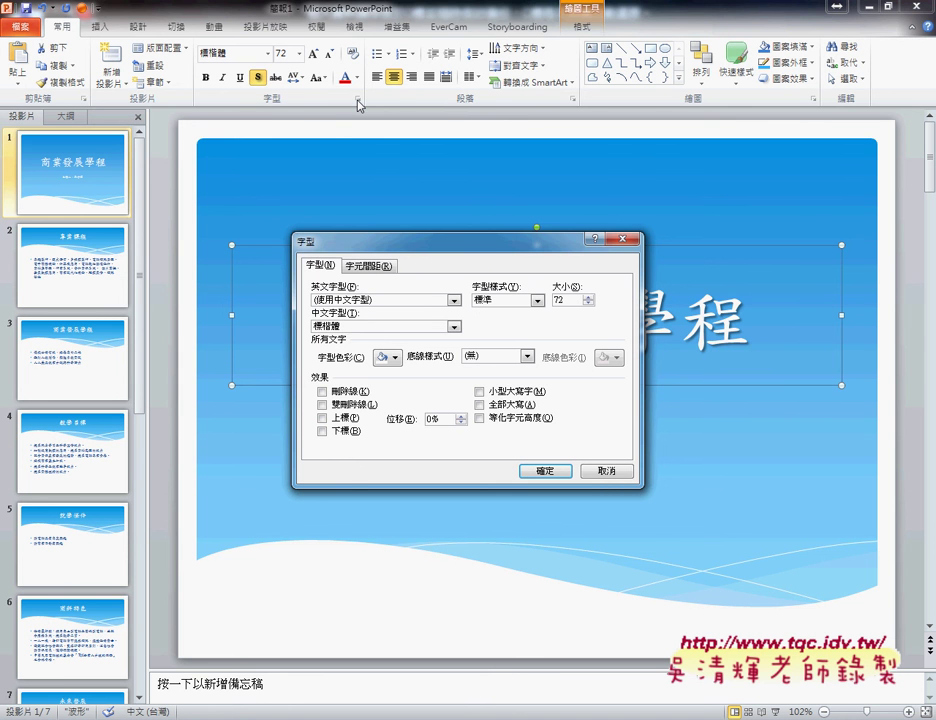
click(373, 267)
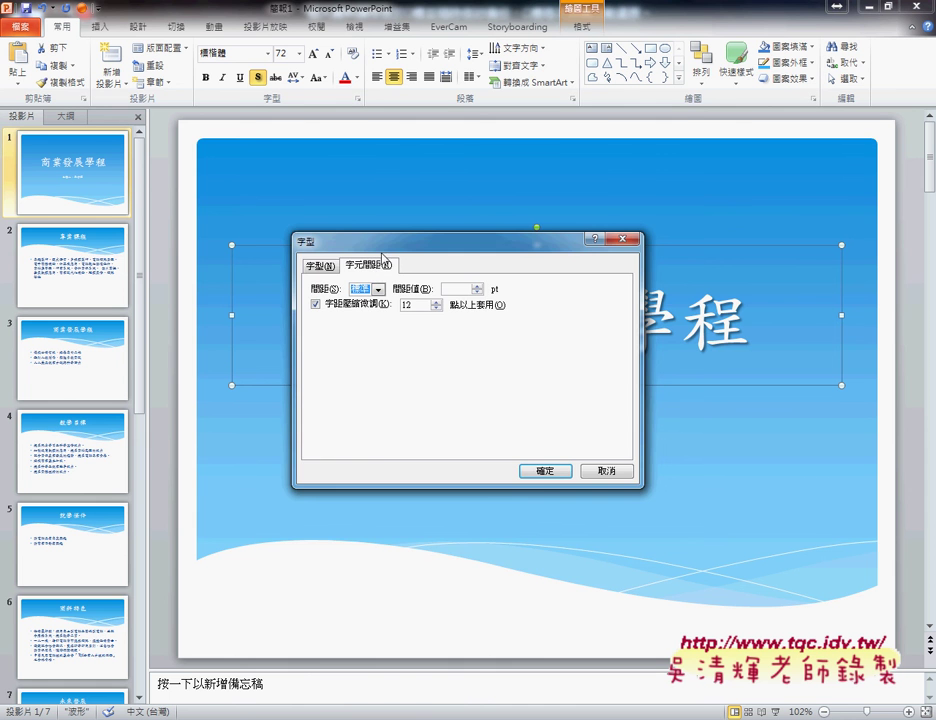
drag(393, 247, 410, 398)
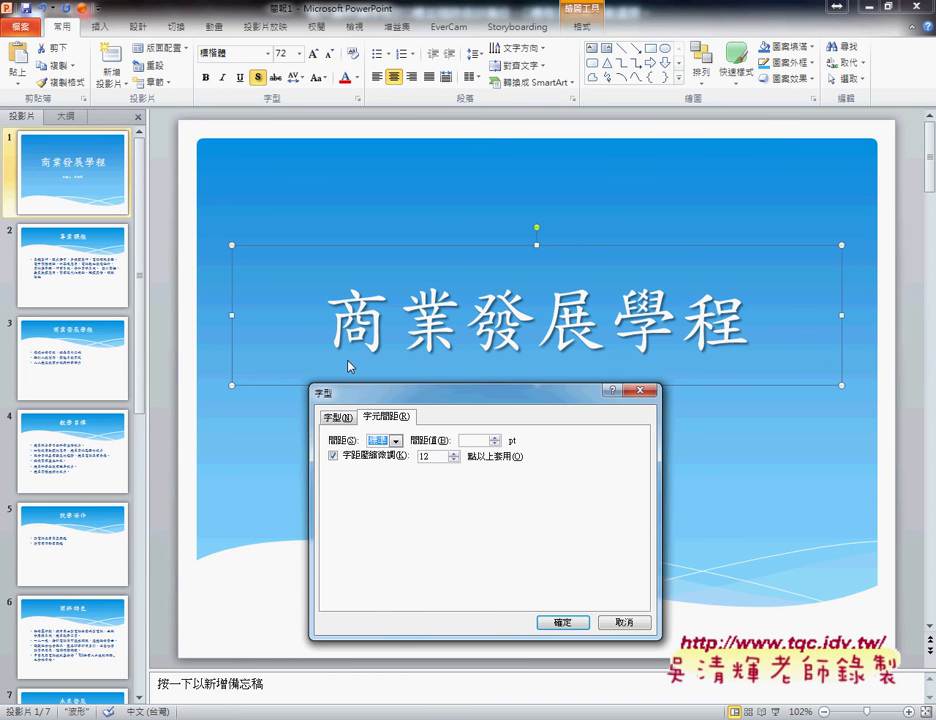
click(395, 441)
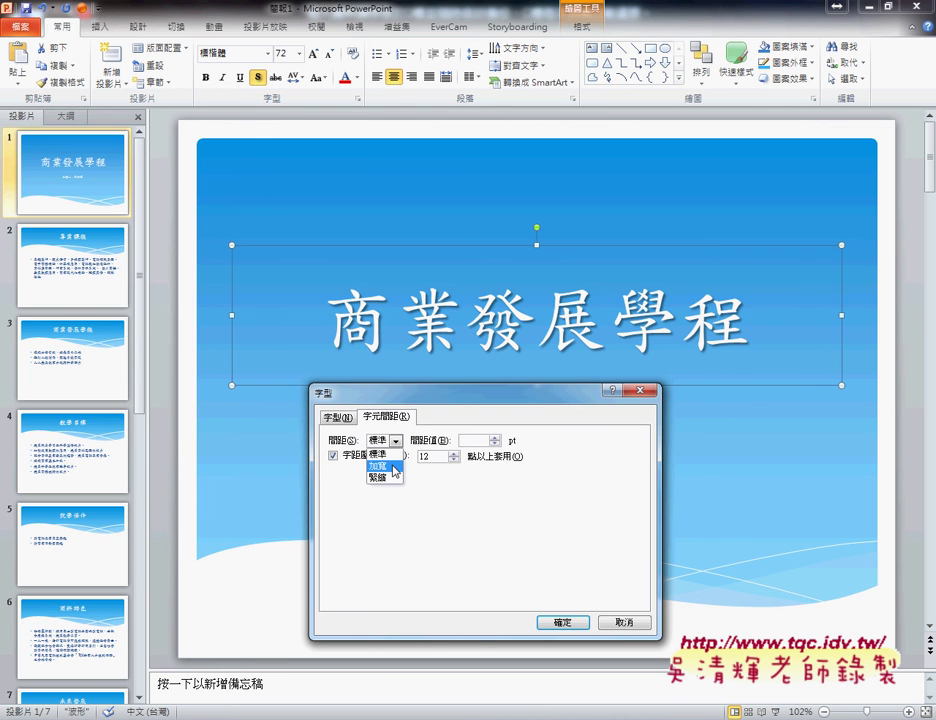
click(394, 471)
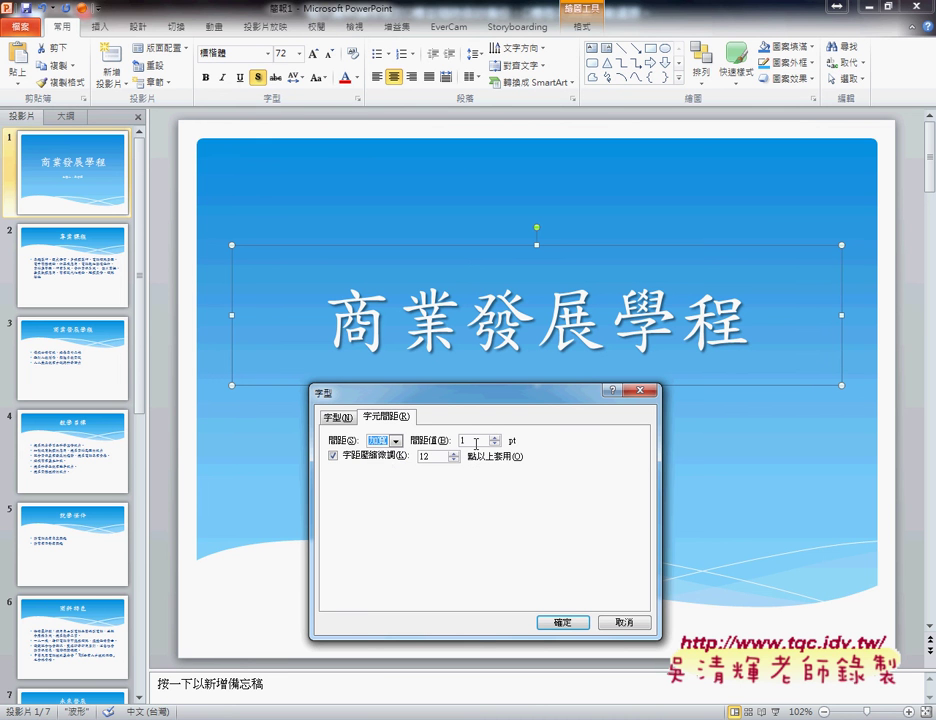
click(476, 440)
text(0)
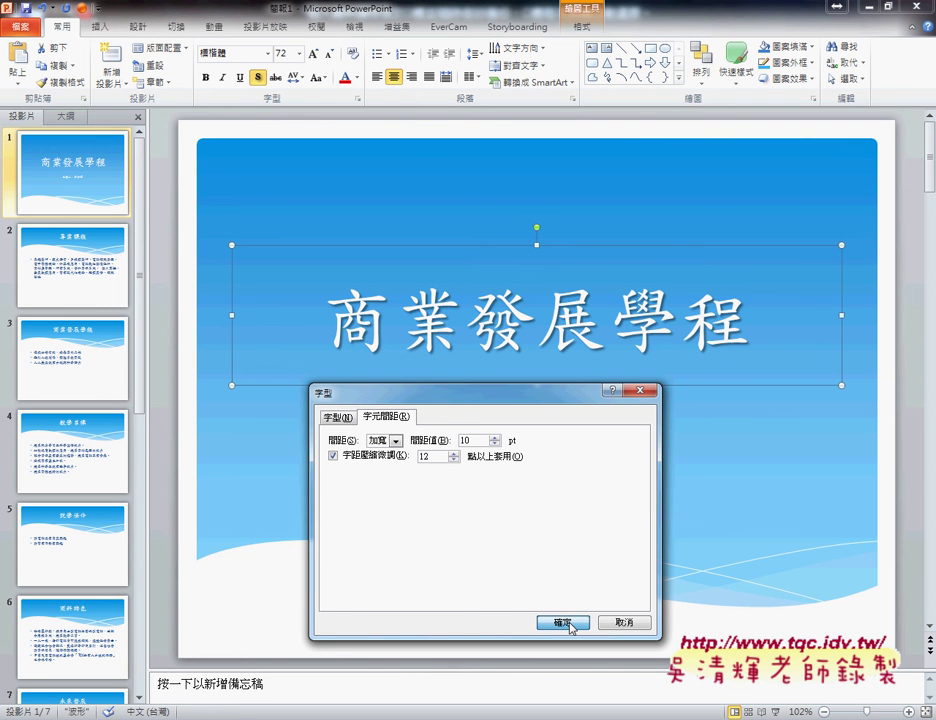
click(566, 623)
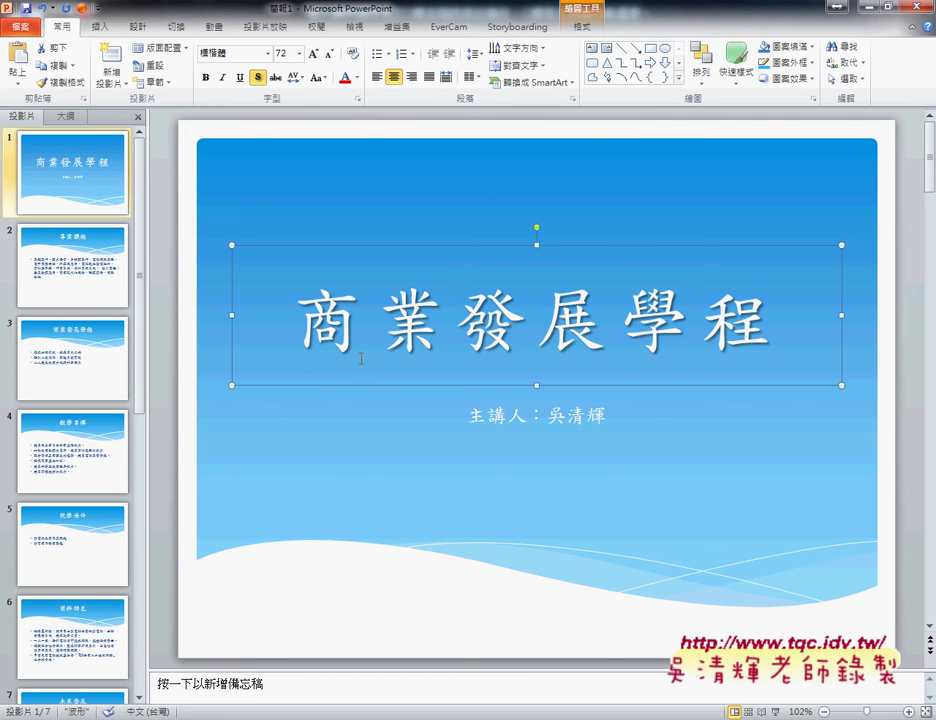
Try widening the title's expanded character spacing to 20 pt.
click(358, 102)
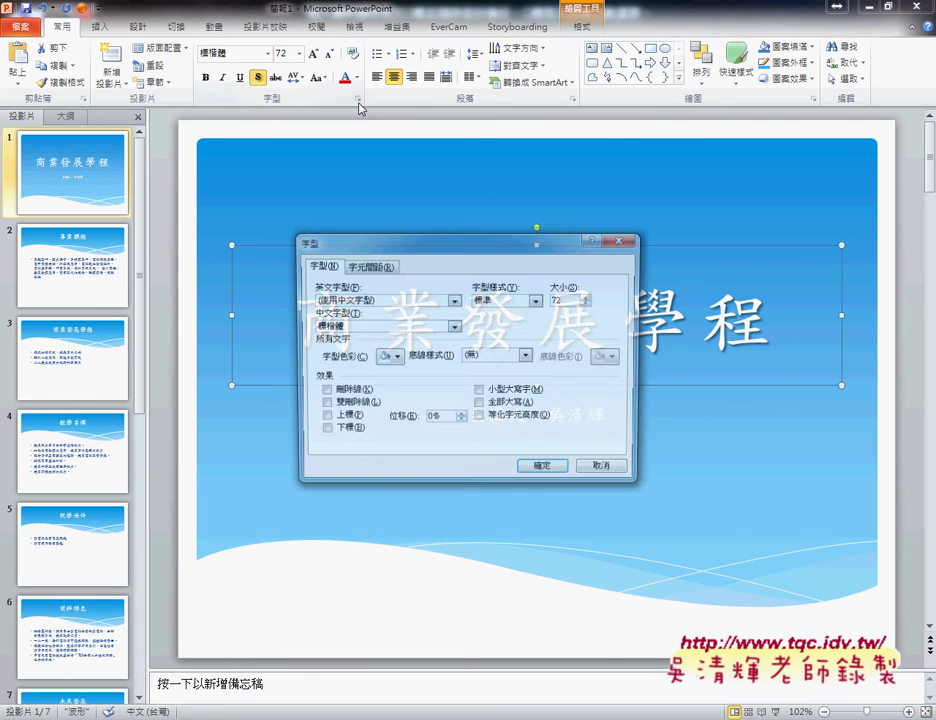
click(376, 266)
drag(415, 250, 450, 421)
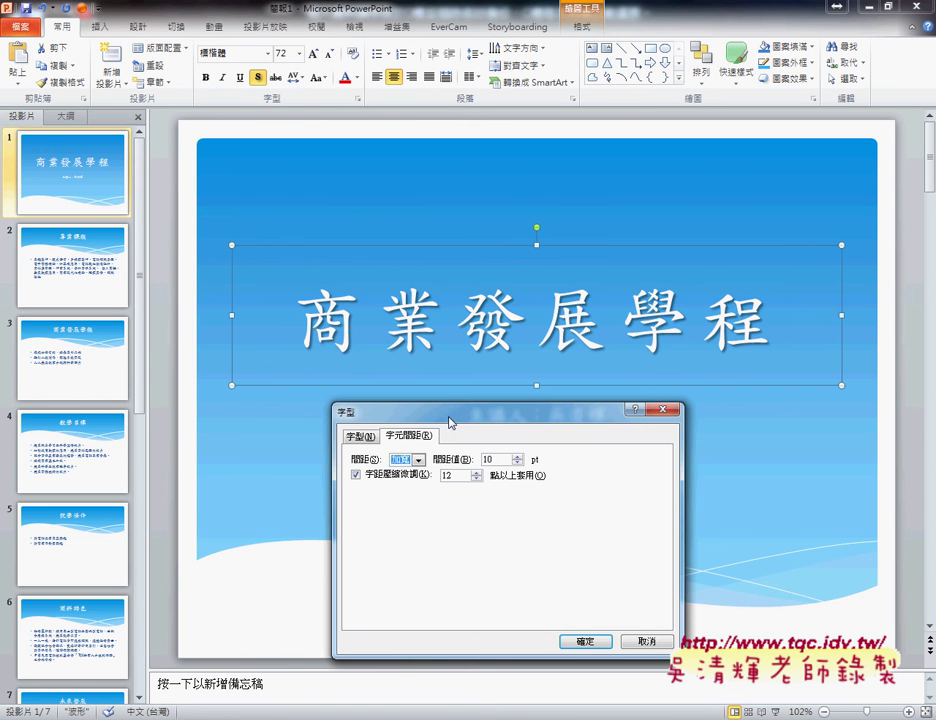
key(Tab)
text(20)
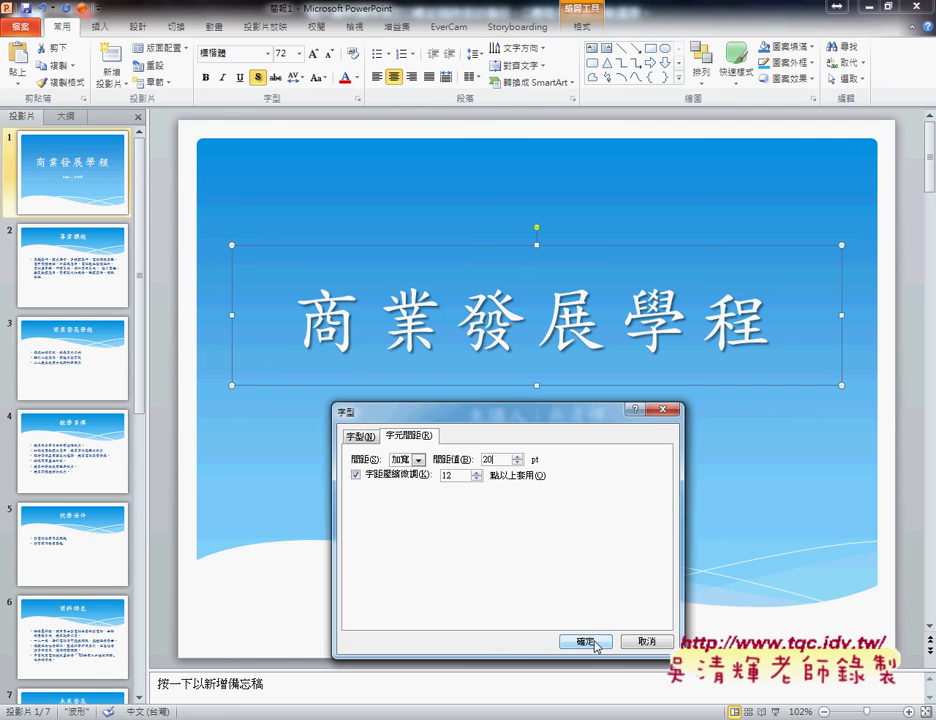
click(596, 644)
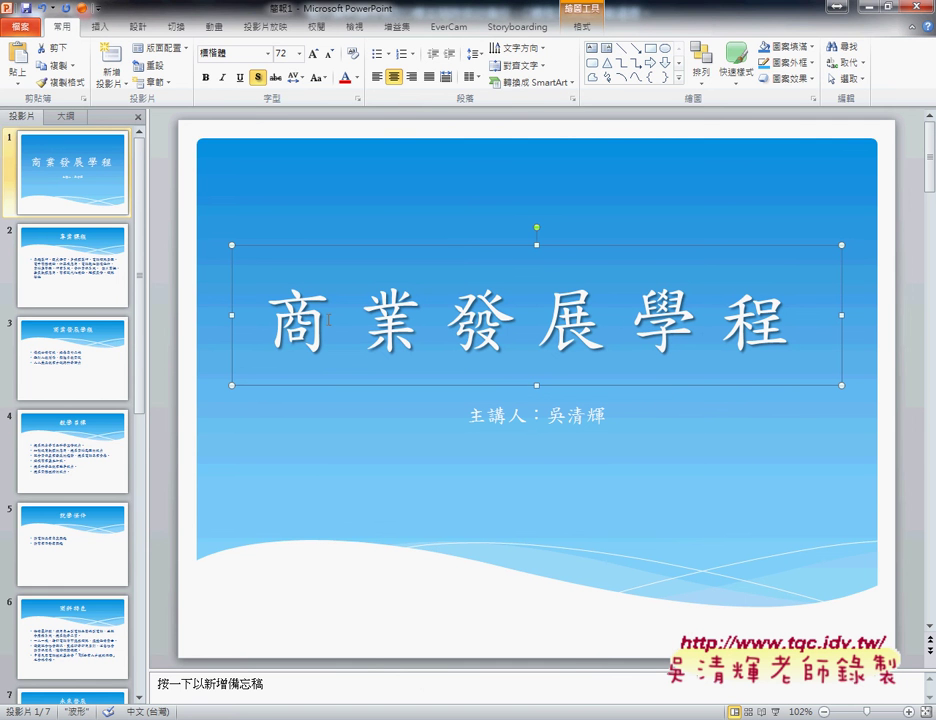
Set the title's expanded character spacing back to 10 pt.
click(357, 98)
click(373, 266)
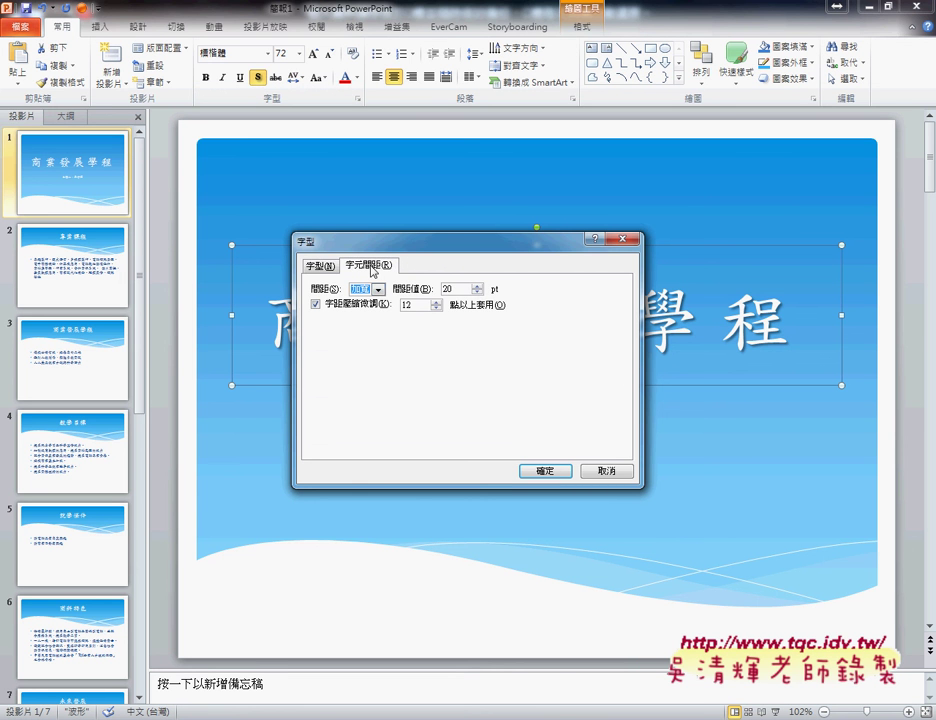
click(440, 290)
text(1)
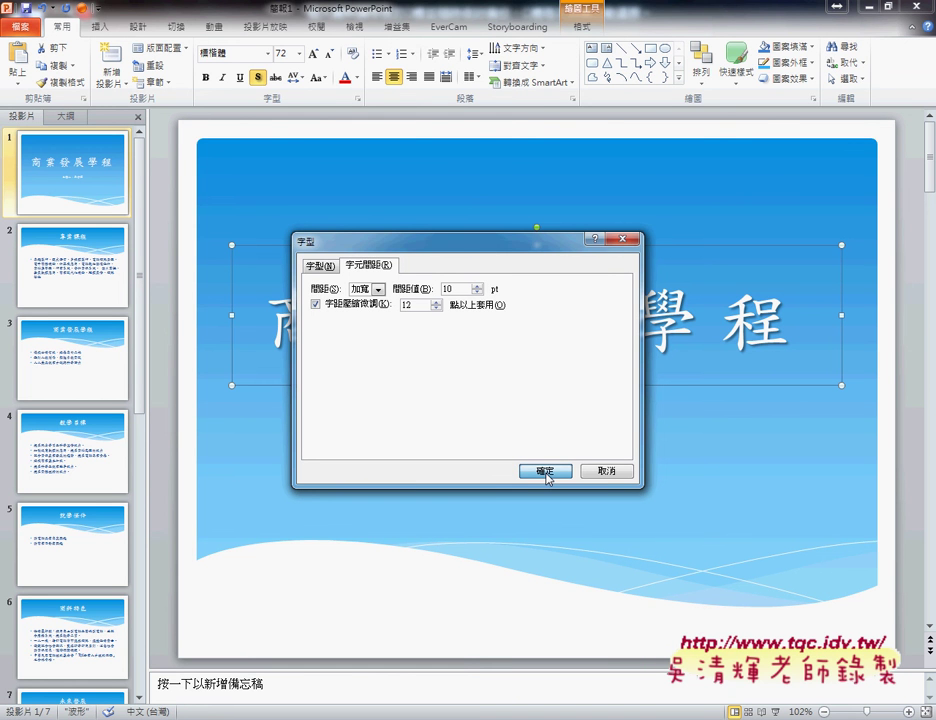
click(546, 472)
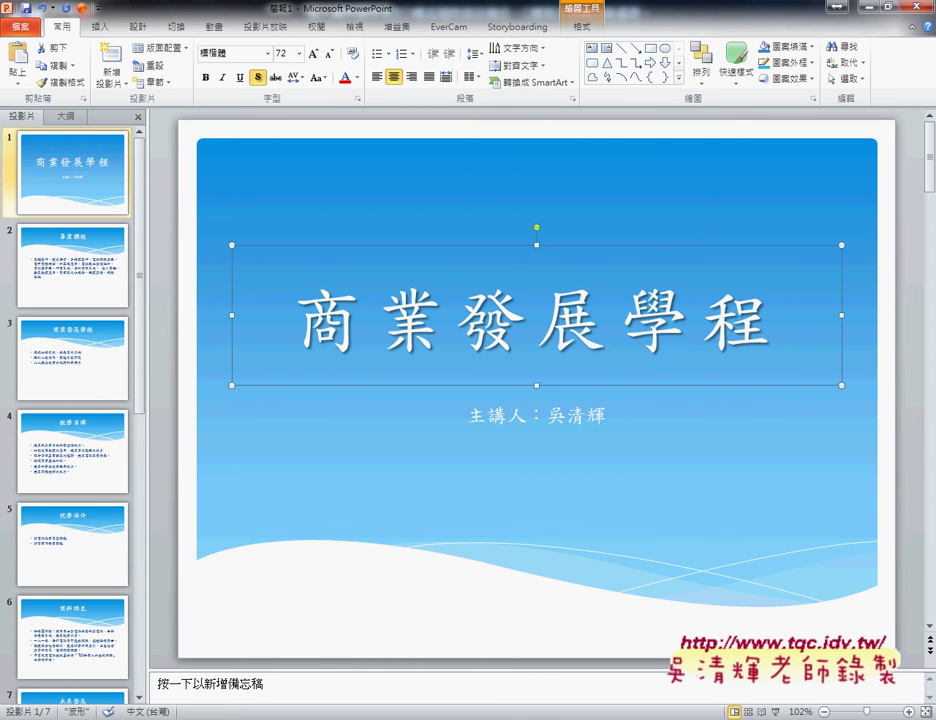
click(309, 678)
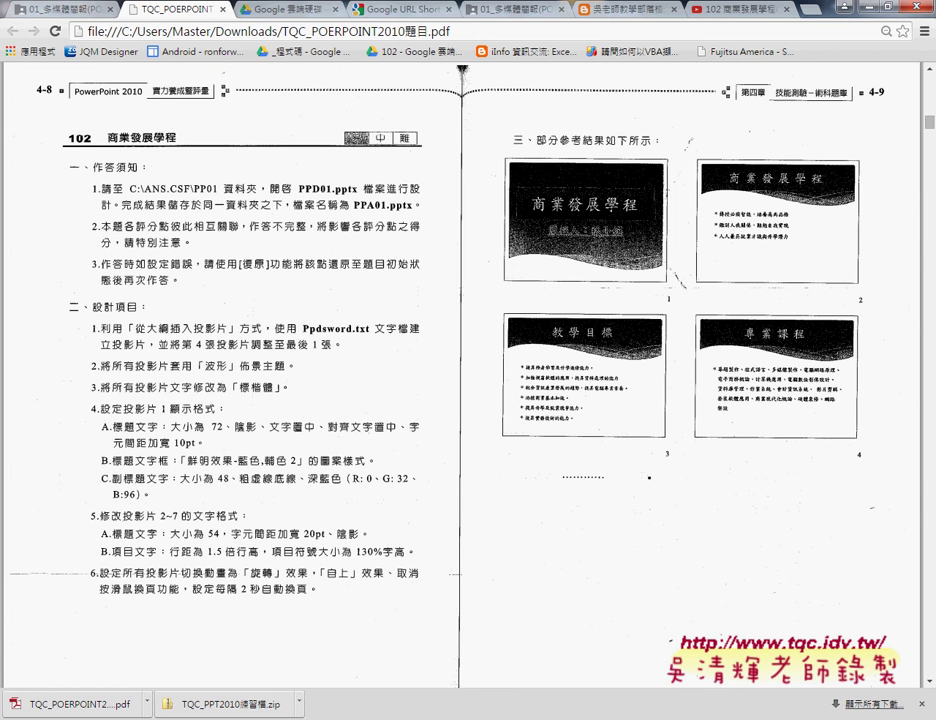
Leave the TQC exam PDF and bring 簡報1 back to the front from the PowerPoint taskbar thumbnail.
mouse_move(272, 705)
mouse_move(275, 658)
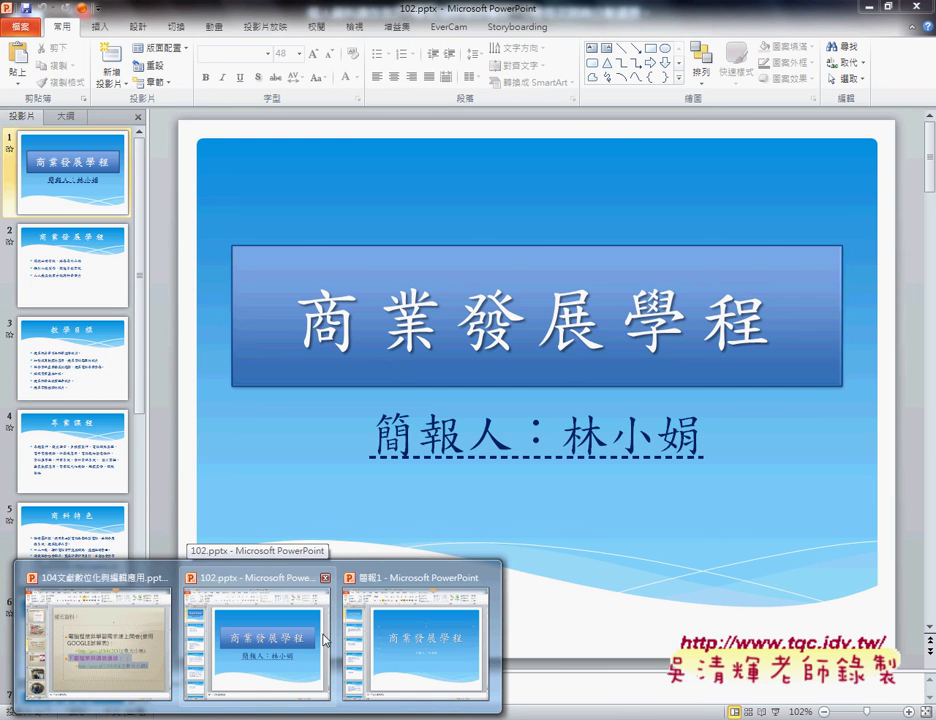
mouse_move(398, 641)
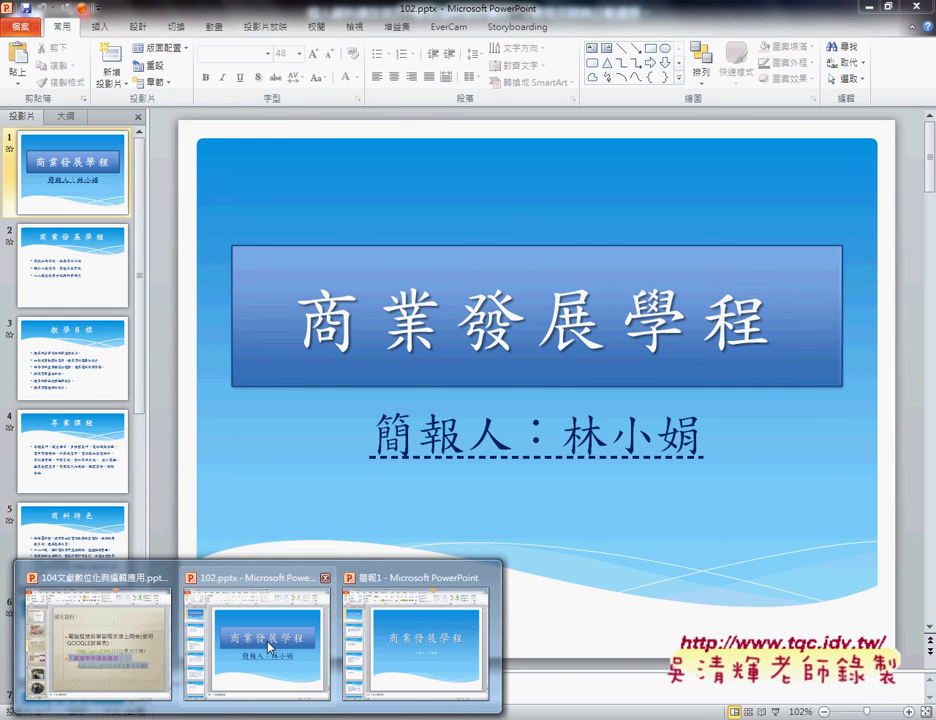
click(372, 659)
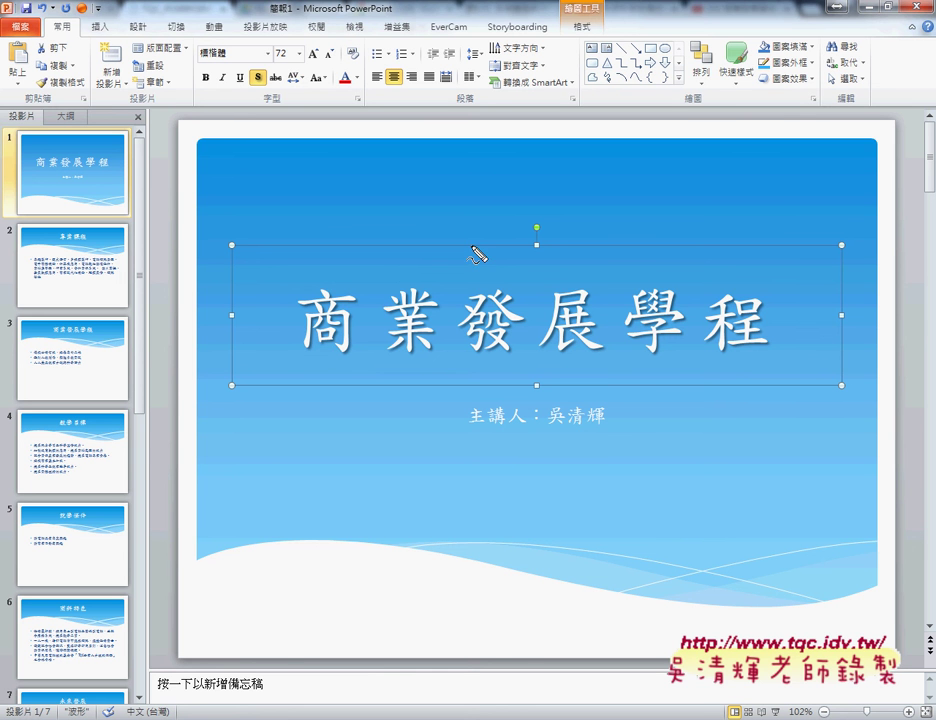
Mark the title box with pen strokes, then show its Drawing Tools Format options.
mouse_move(222, 230)
mouse_down()
mouse_move(212, 370)
mouse_move(553, 245)
mouse_move(800, 241)
mouse_move(822, 335)
mouse_up()
drag(236, 398, 800, 404)
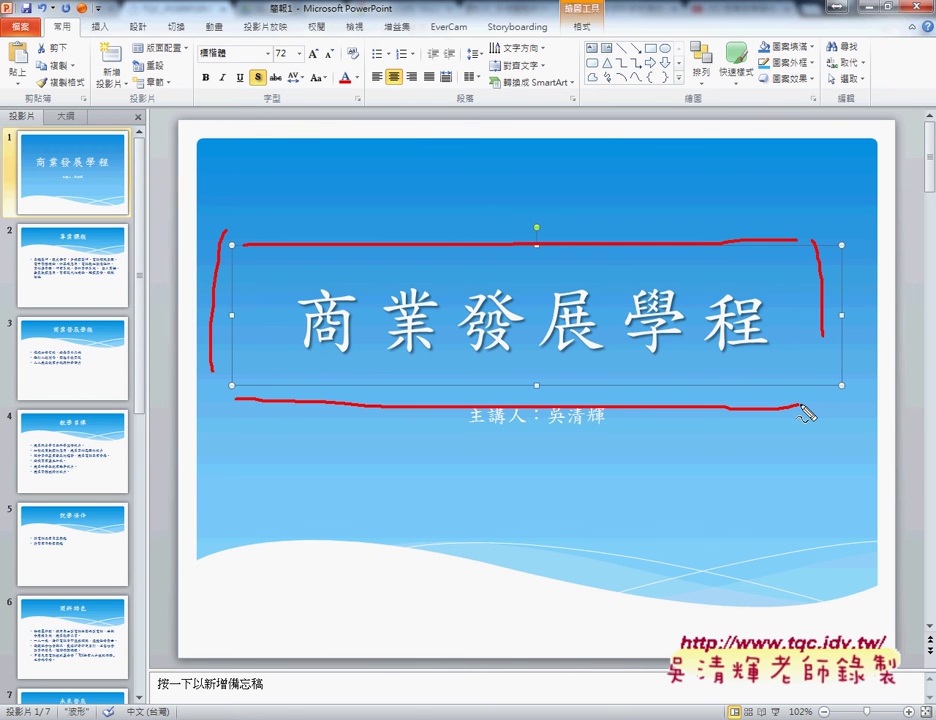
drag(600, 6, 590, 8)
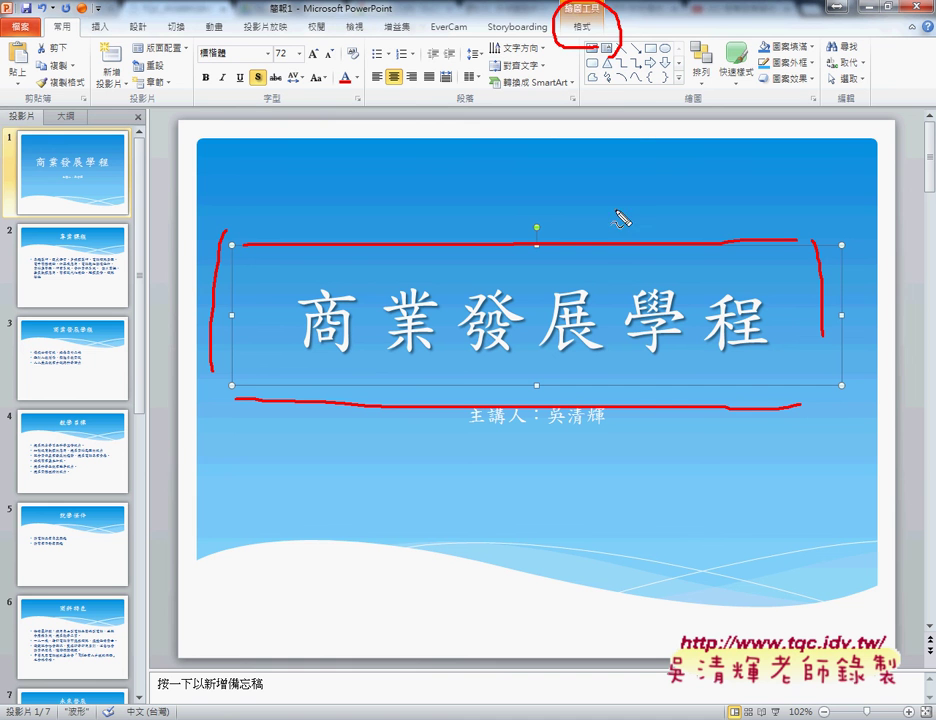
mouse_move(644, 247)
mouse_down()
mouse_move(605, 80)
mouse_move(578, 32)
mouse_up()
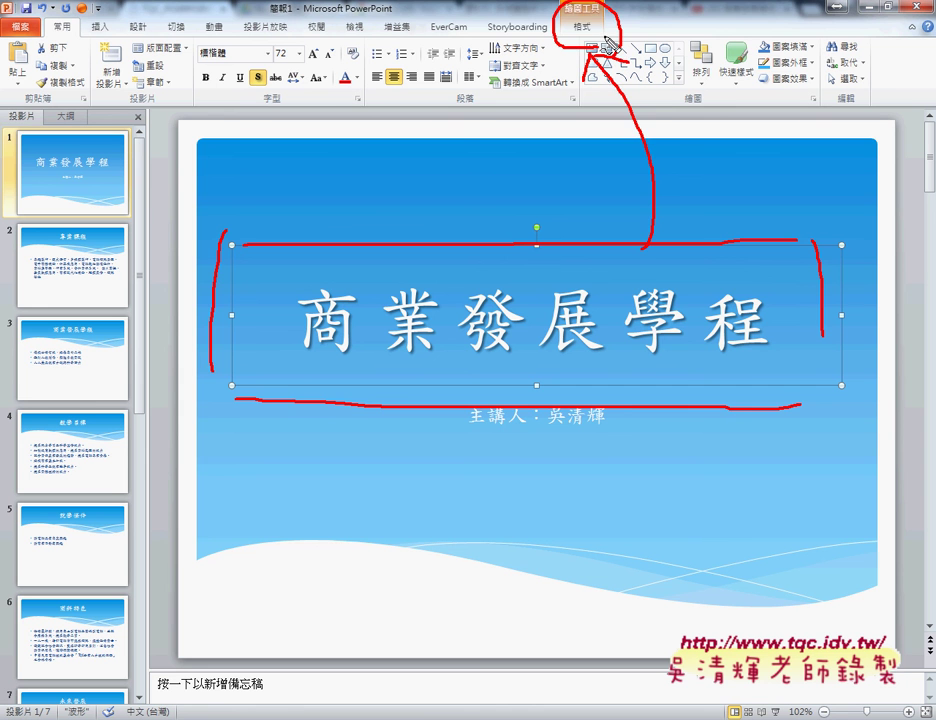
key(Escape)
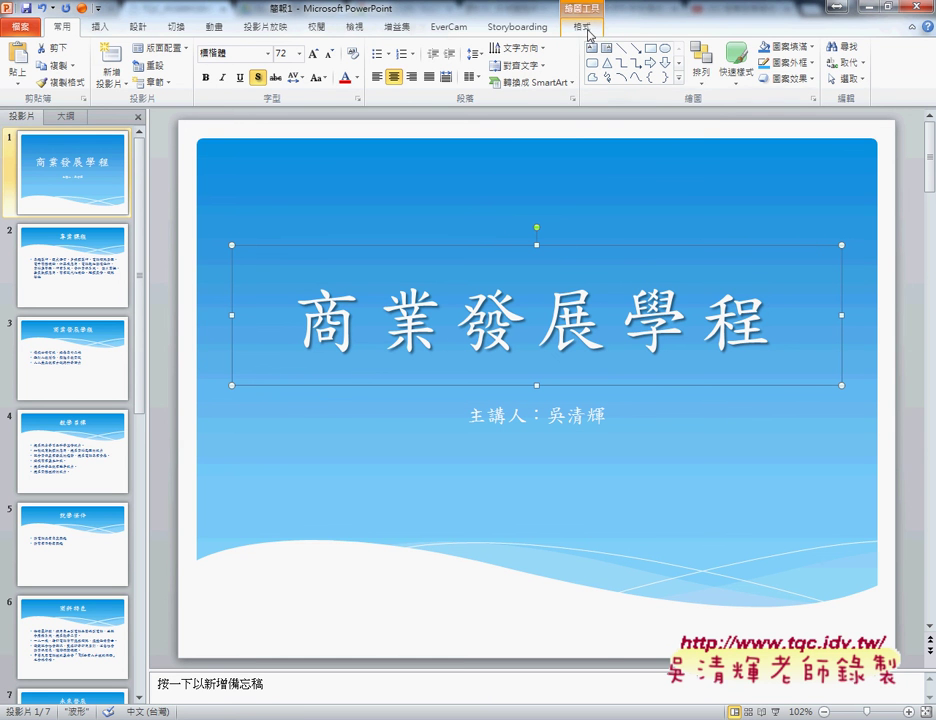
click(582, 27)
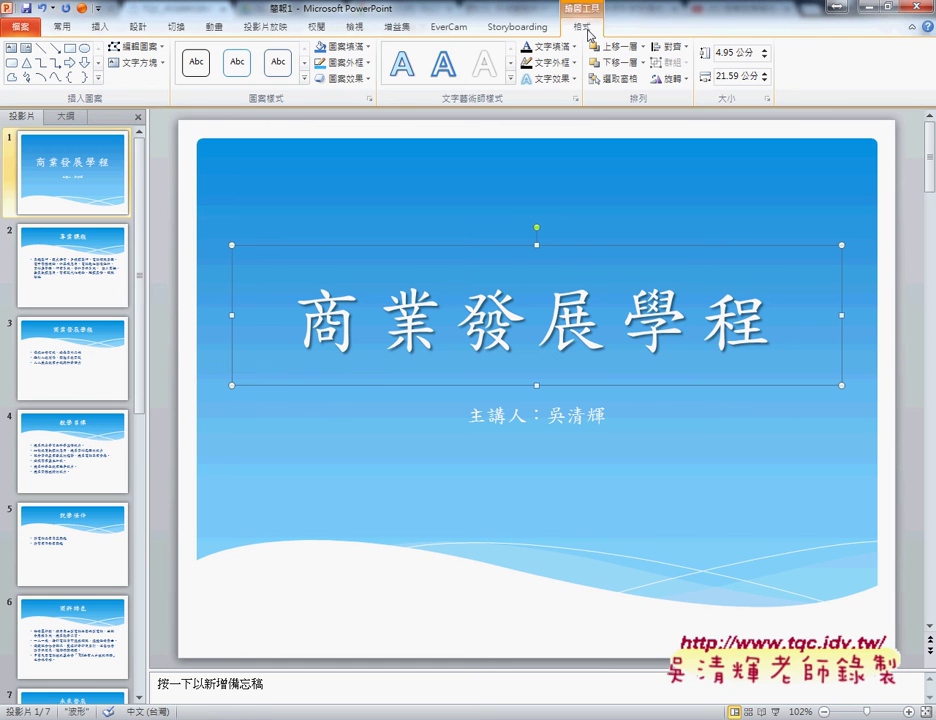
Give the title box the 鮮明效果-藍色, 輔色2 shape style, then bring the exam PDF forward.
click(306, 79)
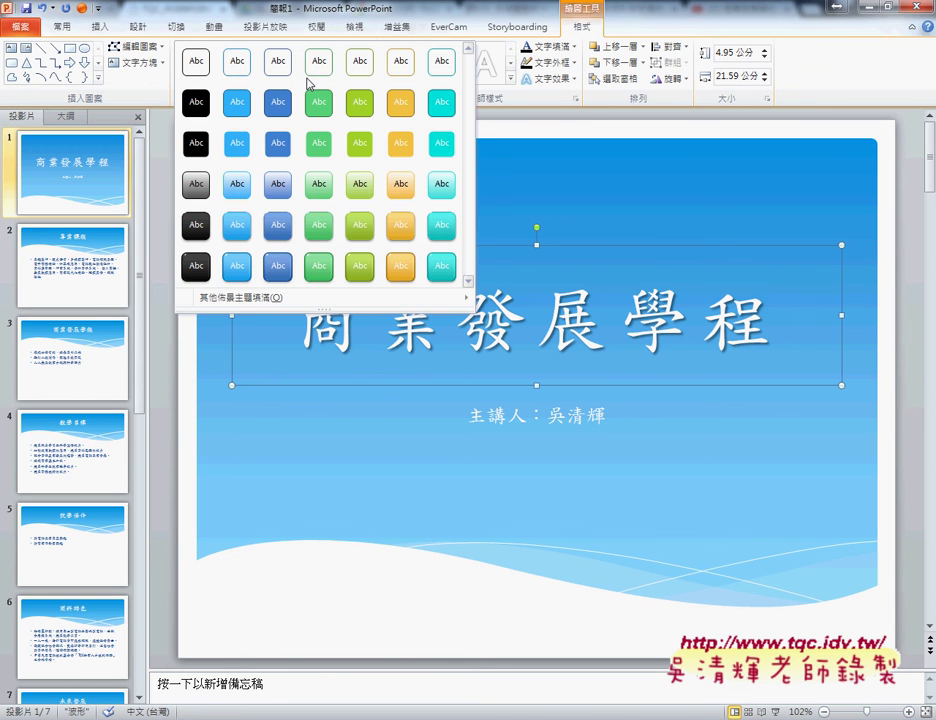
click(549, 20)
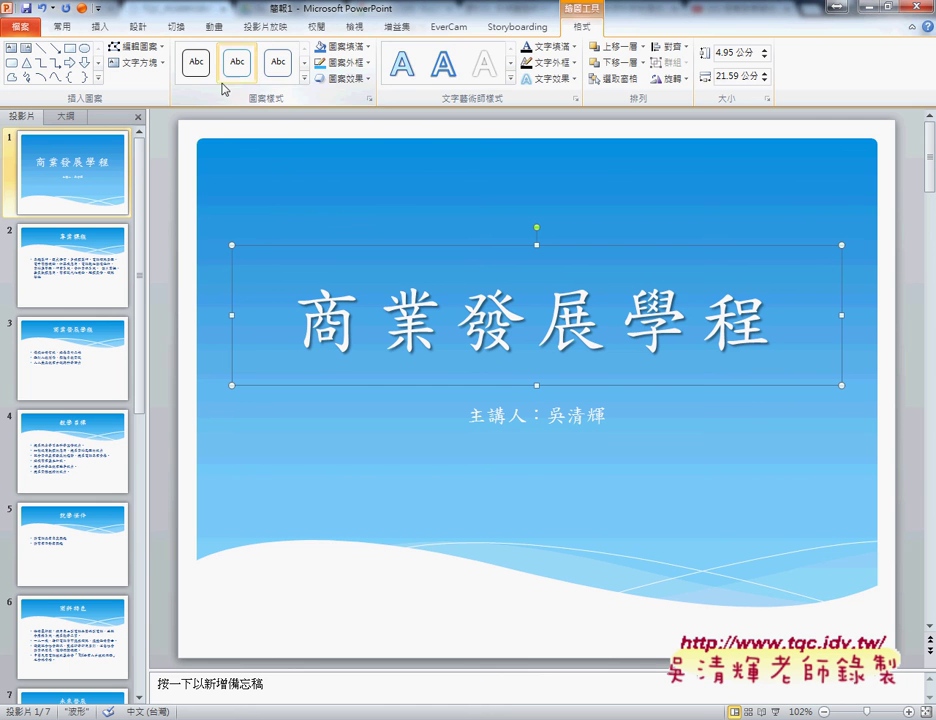
click(304, 77)
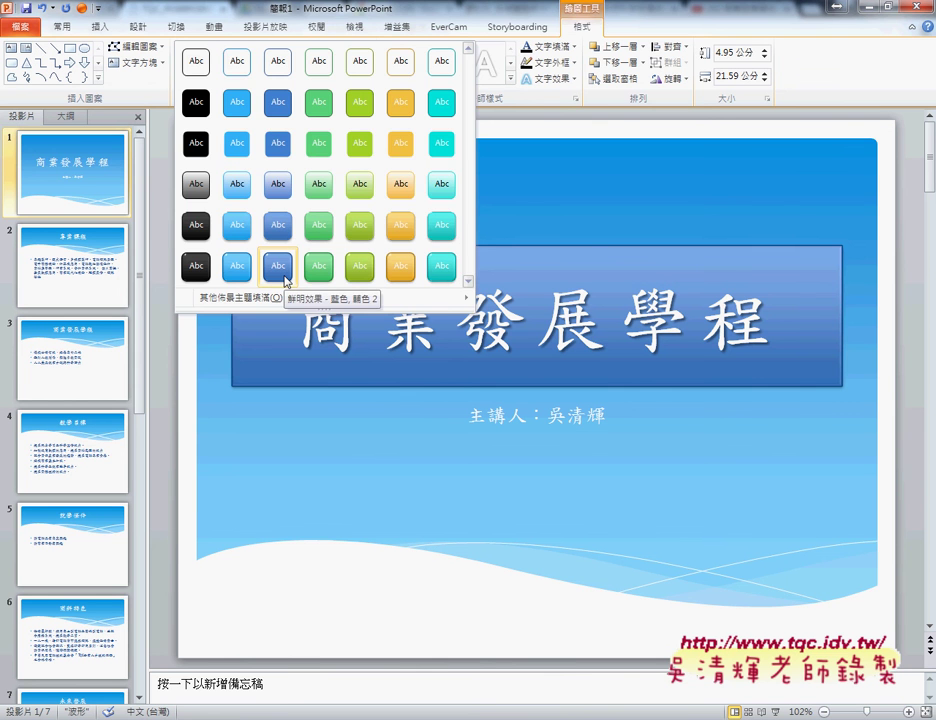
click(284, 277)
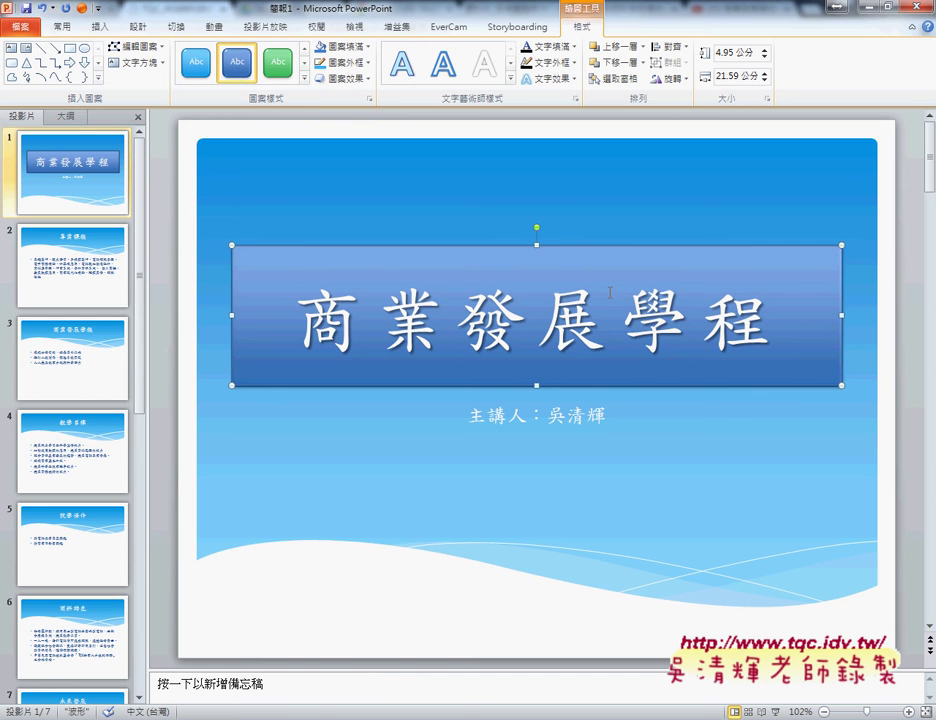
click(305, 79)
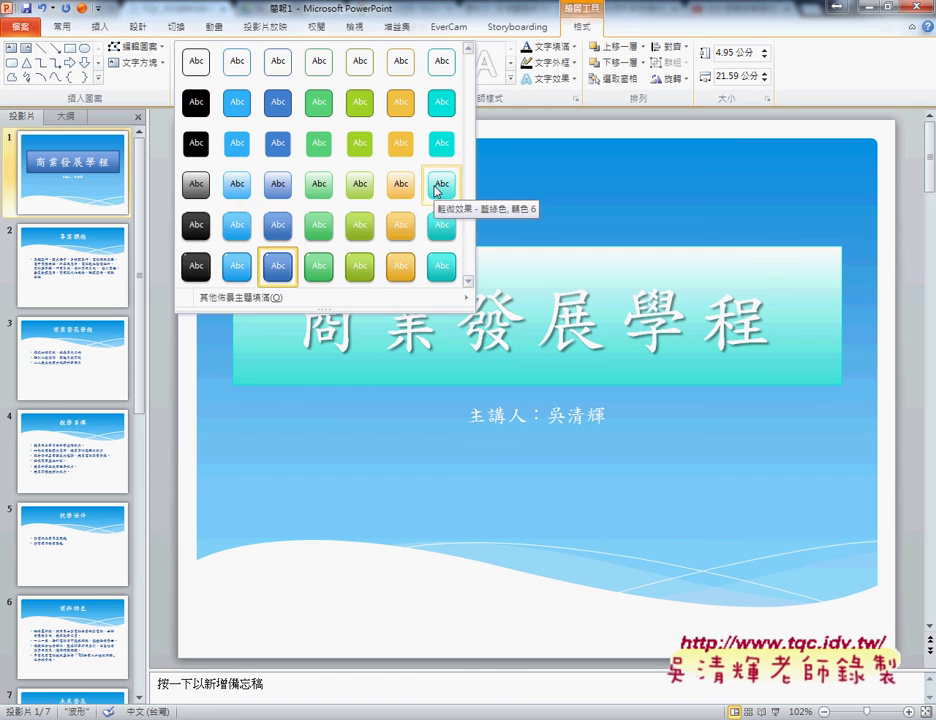
click(280, 266)
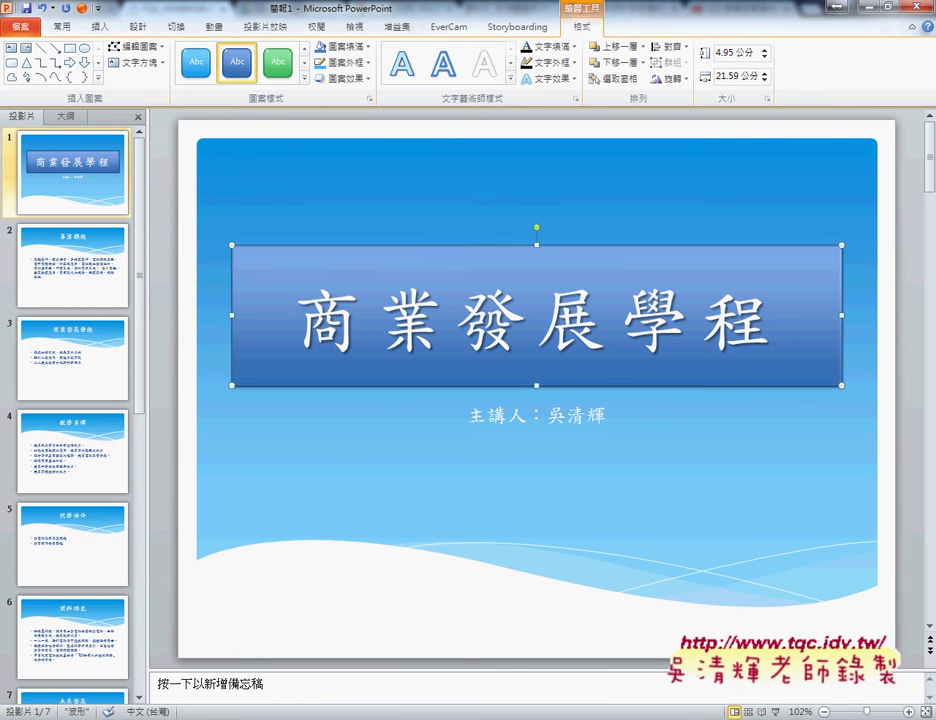
click(309, 676)
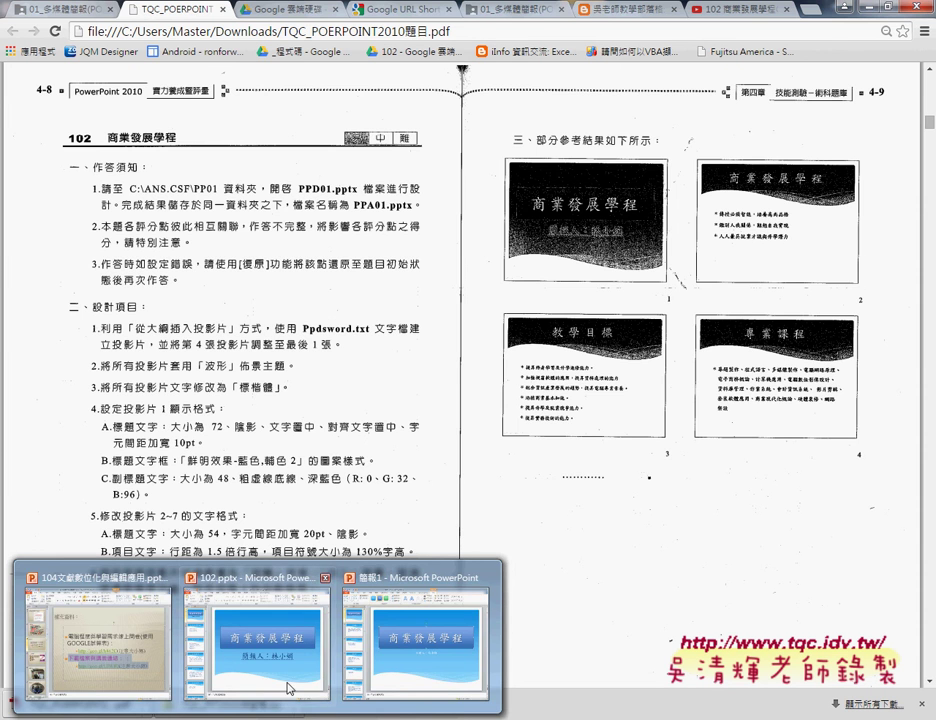
Inspect the dashed subtitle underline in the 102.pptx reference, then return to 簡報1's subtitle.
click(288, 683)
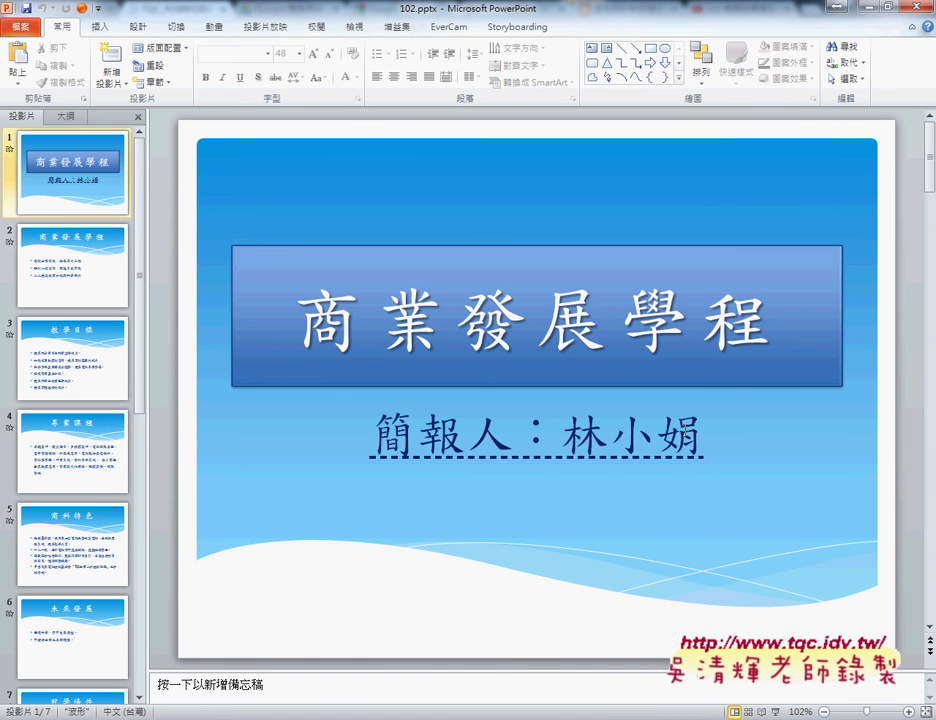
drag(351, 464, 717, 466)
drag(347, 472, 705, 473)
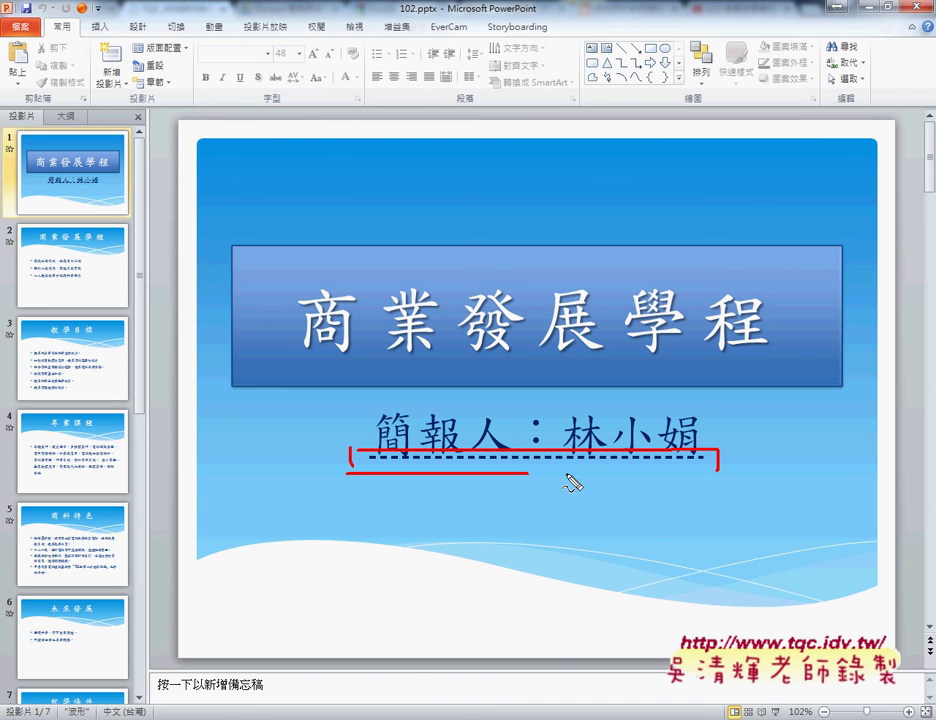
key(Escape)
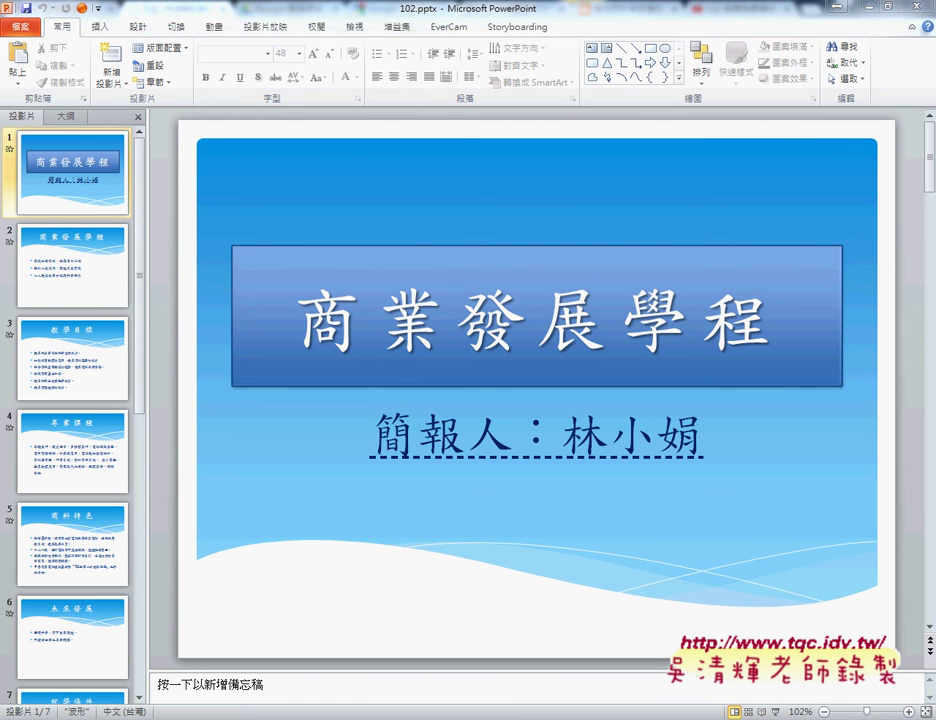
click(431, 629)
click(544, 414)
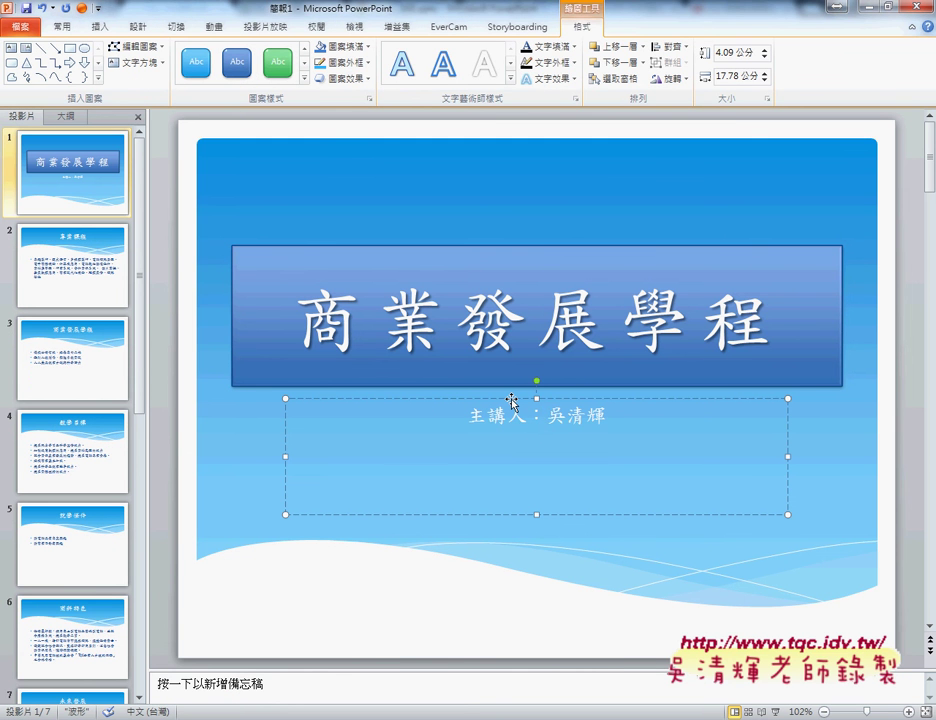
Set the selected subtitle text to 48 pt.
click(511, 401)
click(58, 28)
click(299, 53)
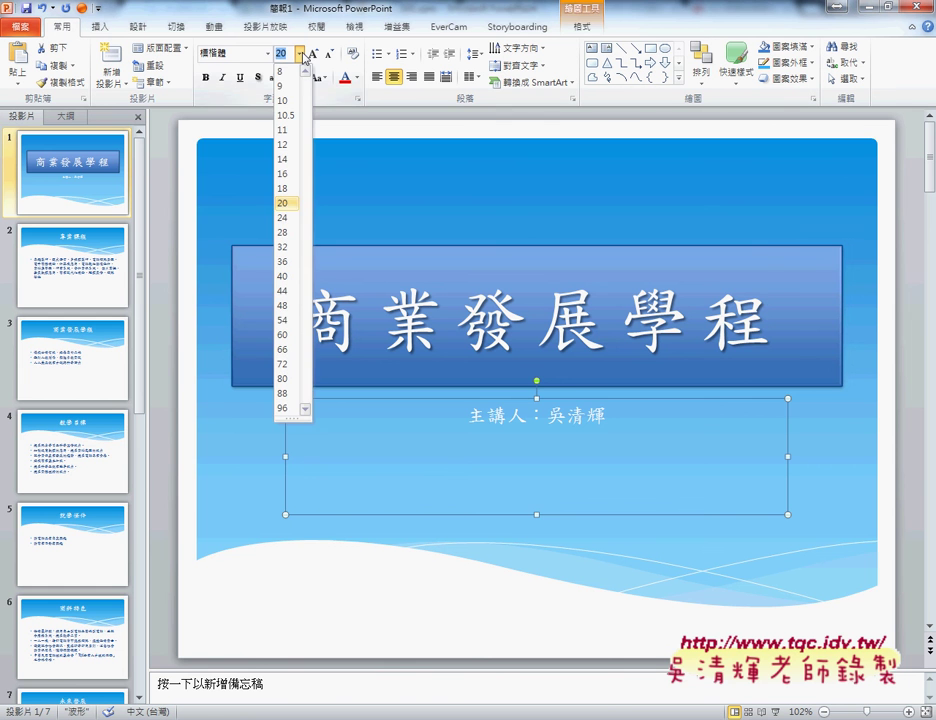
click(296, 305)
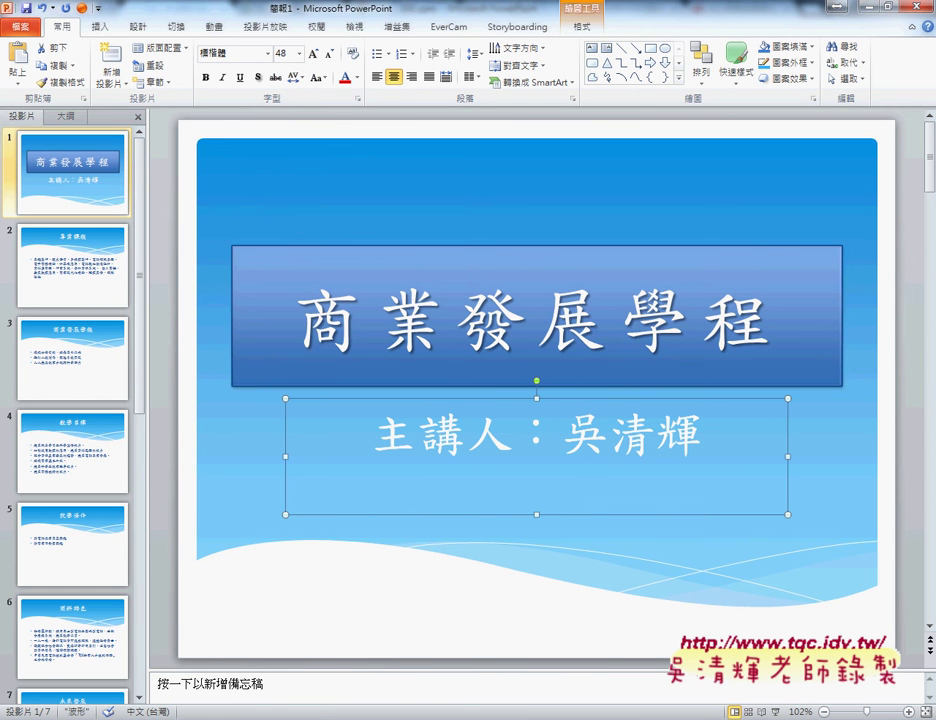
Check the exam PDF's requirements again and return to the slide.
click(311, 690)
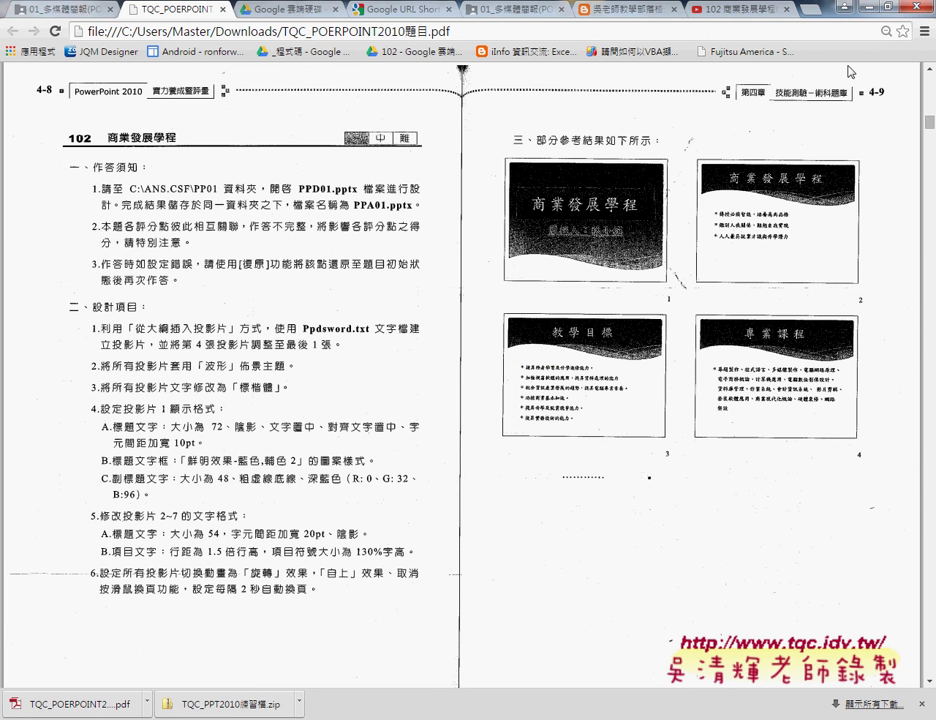
click(905, 8)
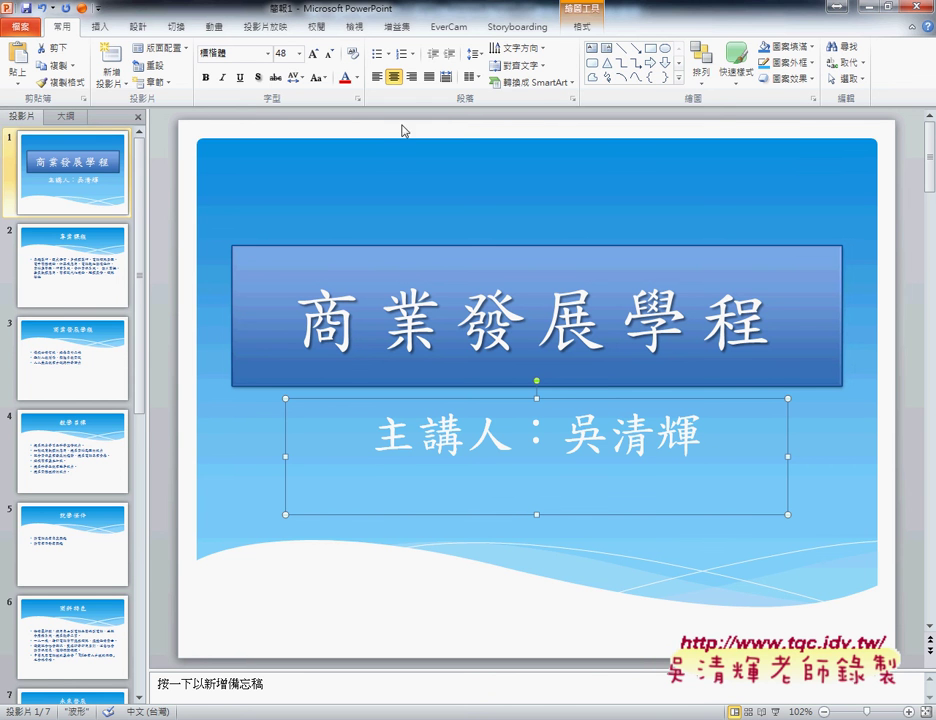
click(357, 78)
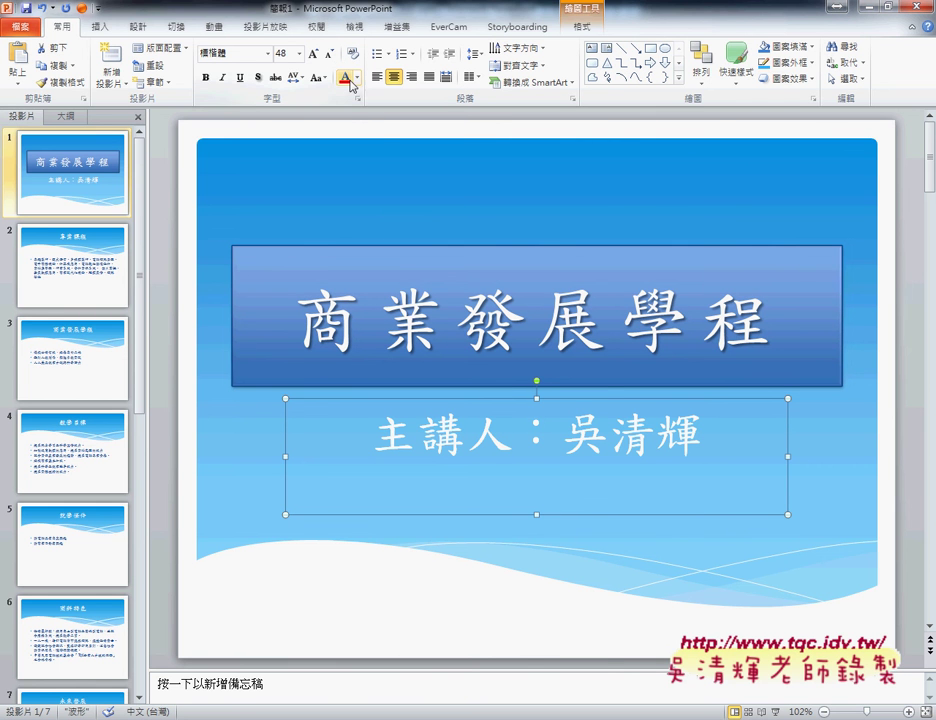
Color the presenter subtitle dark blue and give it a plain underline.
click(356, 77)
click(443, 188)
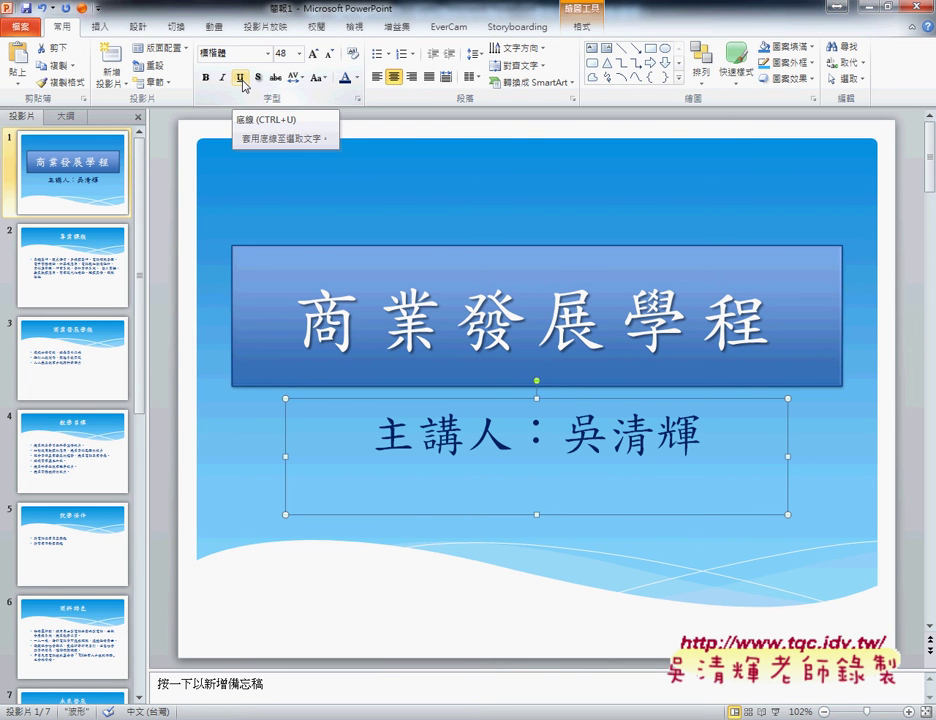
click(243, 85)
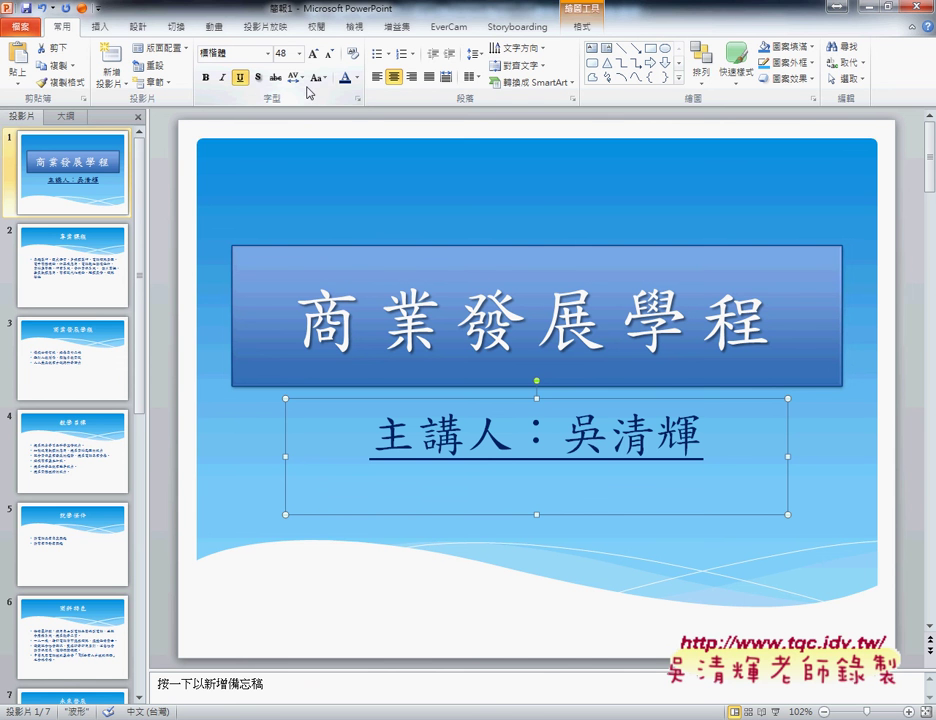
In the Font dialog, set the subtitle's underline style to 粗虛線 (thick dash) and confirm.
click(357, 101)
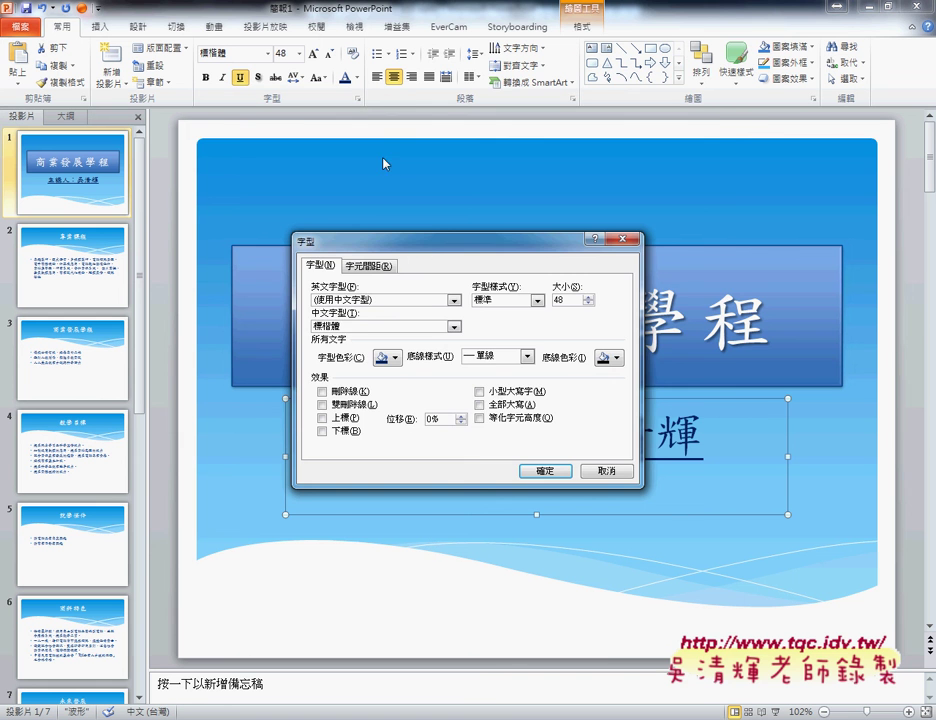
drag(435, 242, 535, 90)
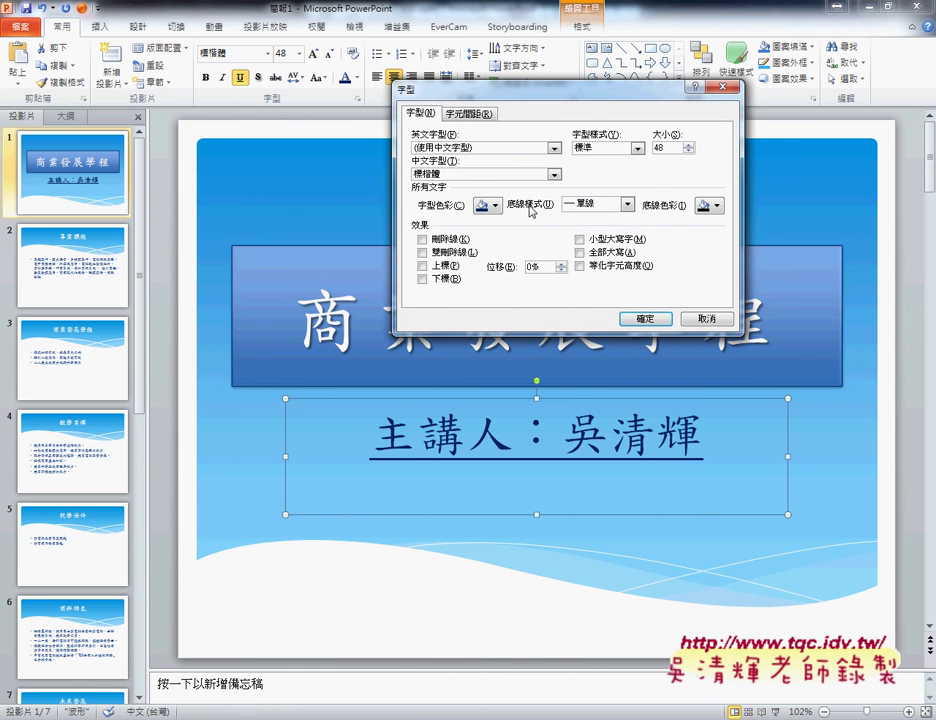
click(628, 204)
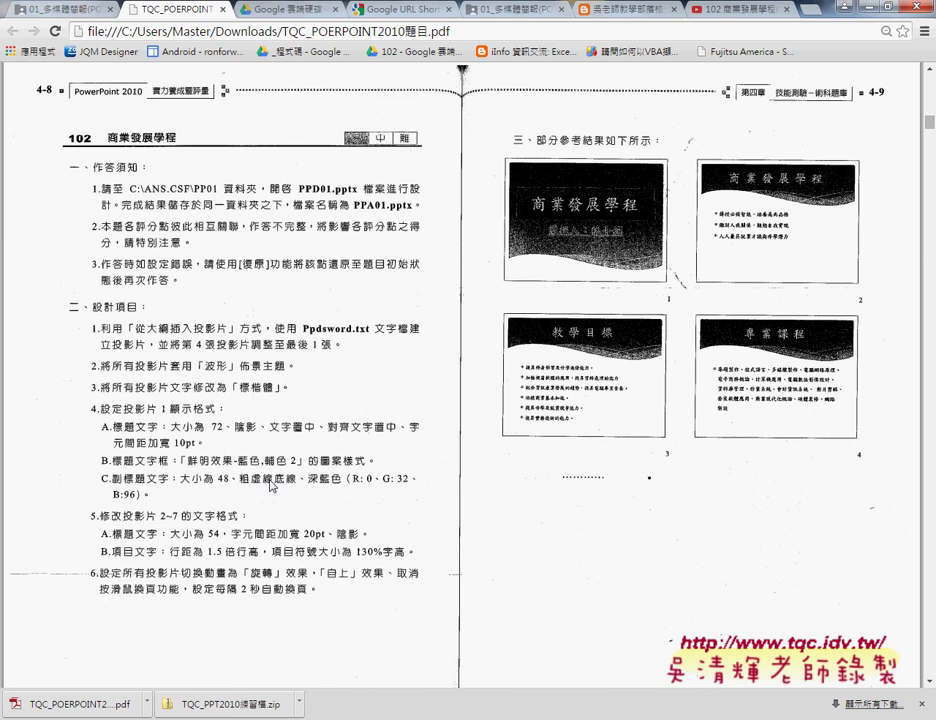
click(866, 8)
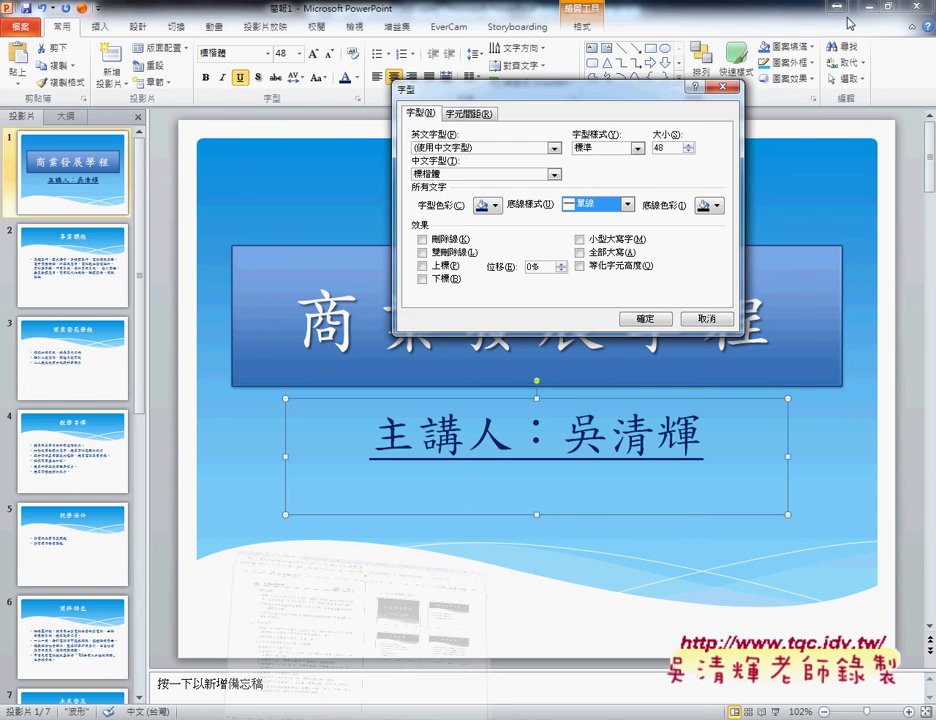
click(628, 204)
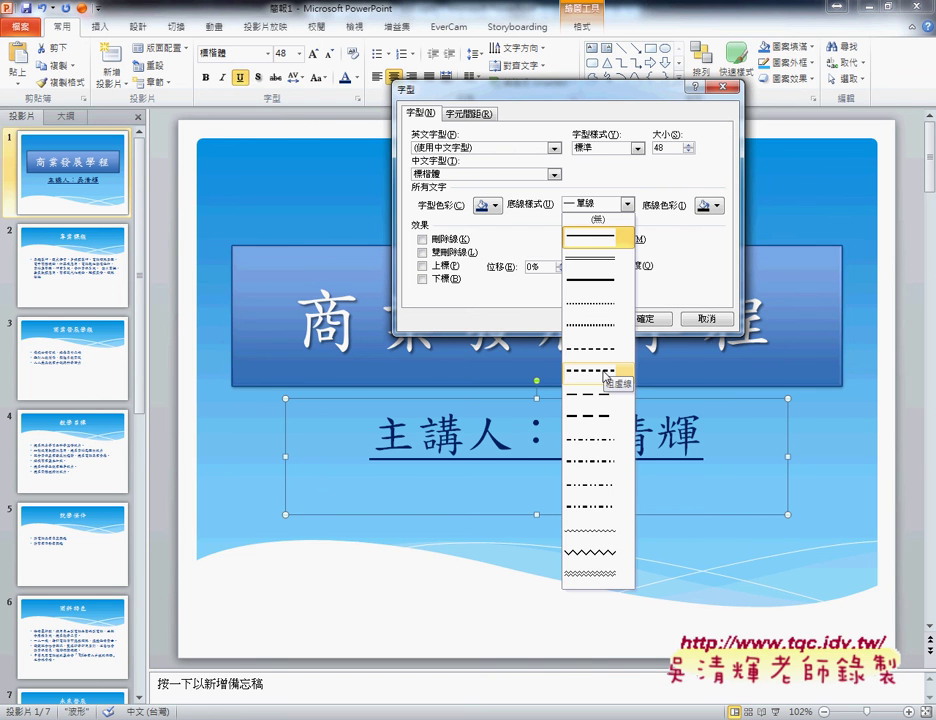
click(604, 376)
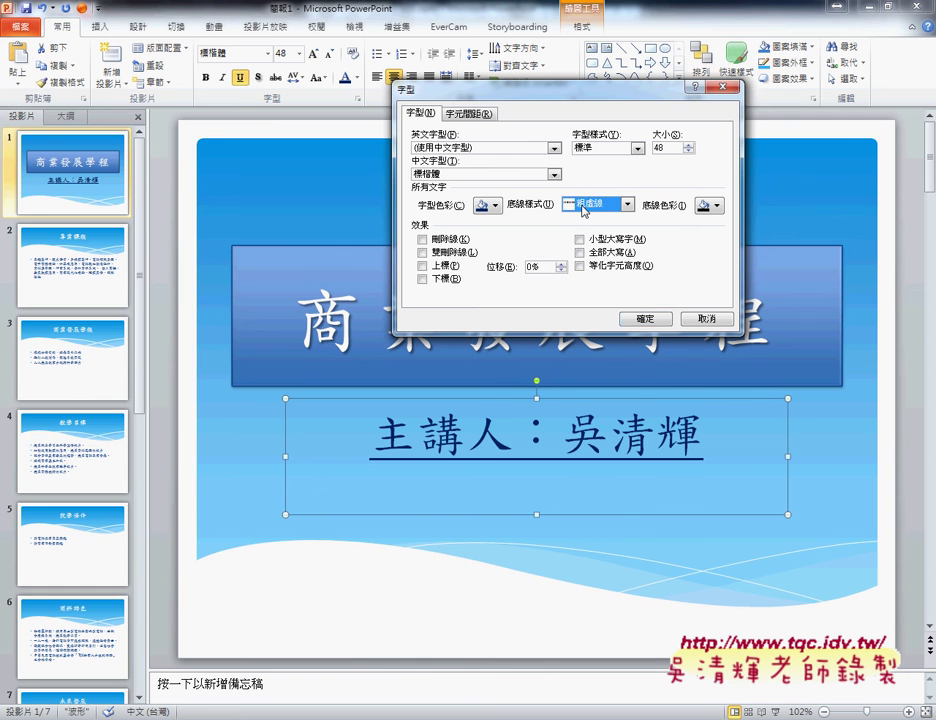
click(641, 319)
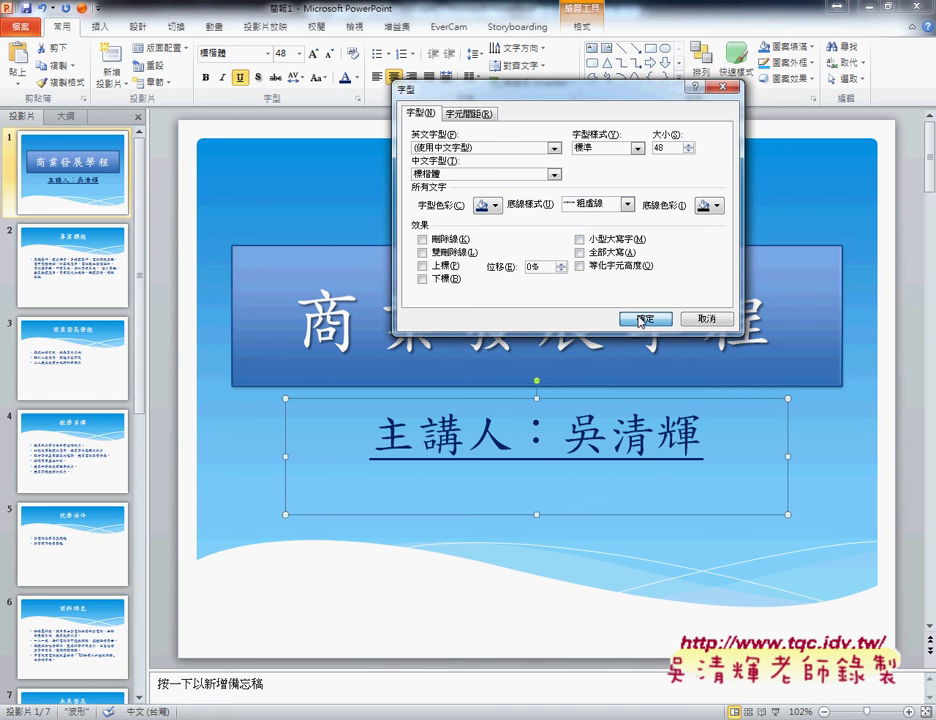
click(641, 319)
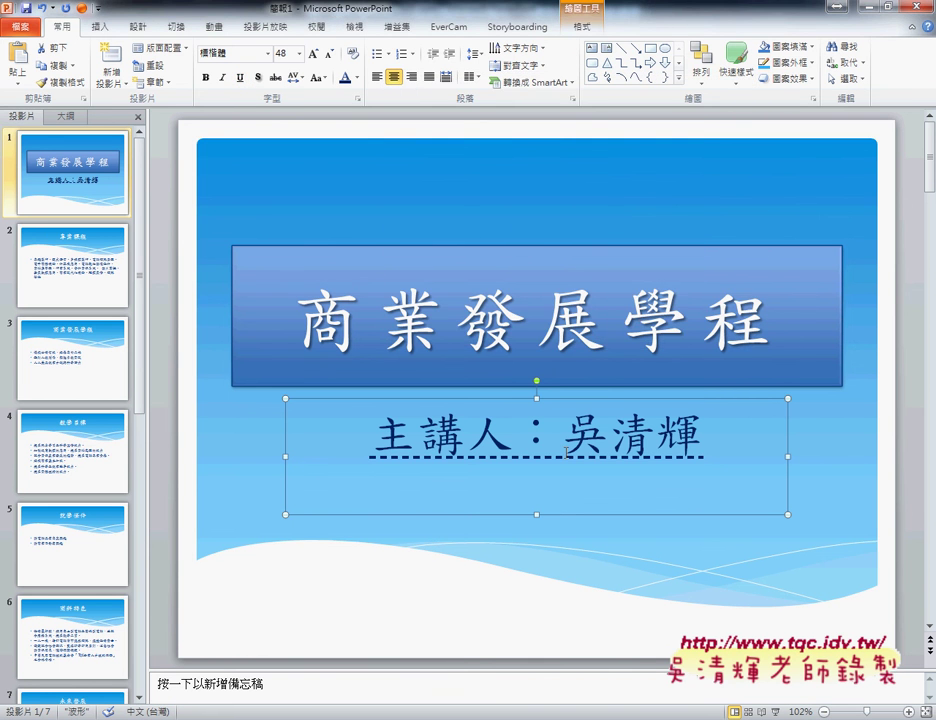